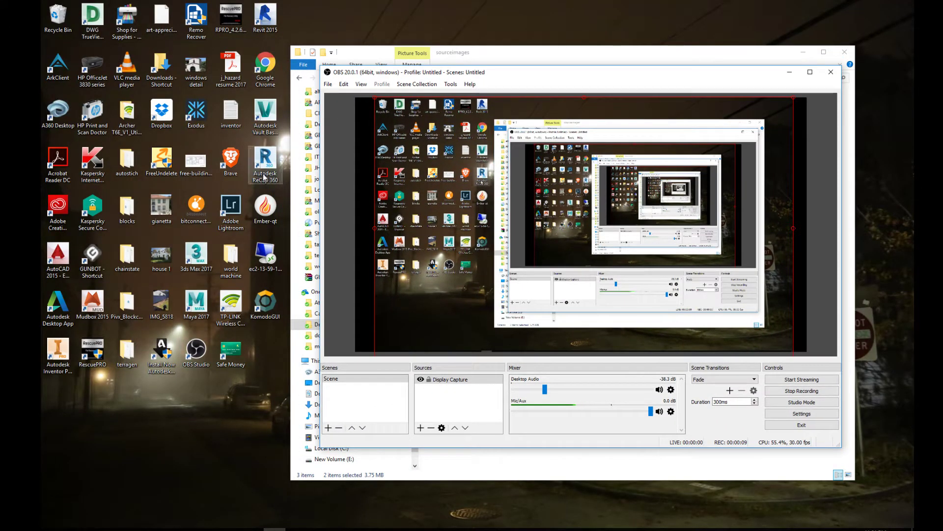
Start Maya 2017, move the OBS window aside, and bring up the profile photo in Photoshop.
left_click(201, 307)
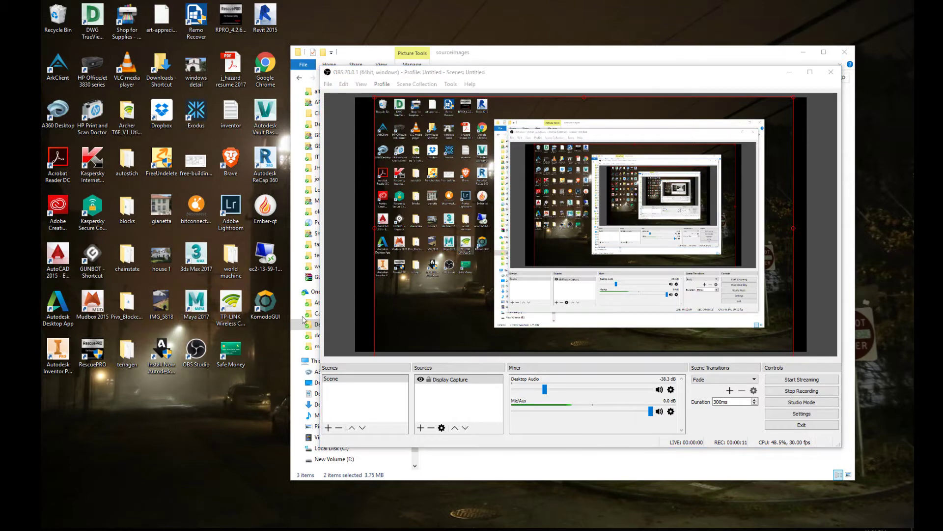
left_click_drag(704, 73, 594, 100)
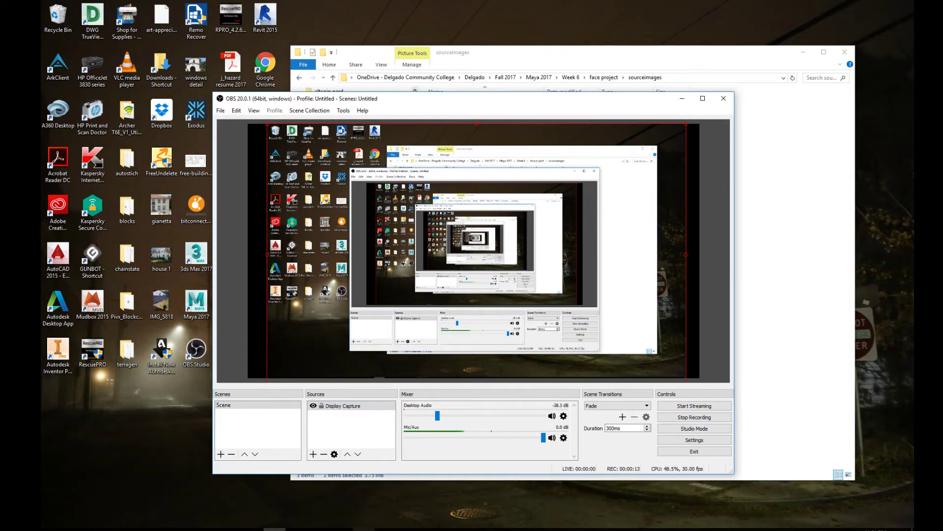
left_click(368, 486)
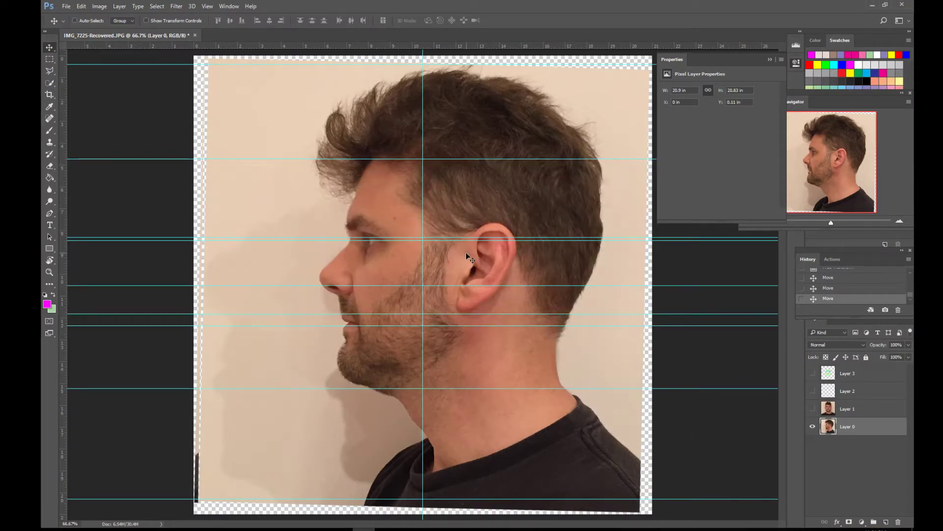
Compare the frontal face layer against the profile, then add a horizontal guide at eyebrow level.
left_click(813, 409)
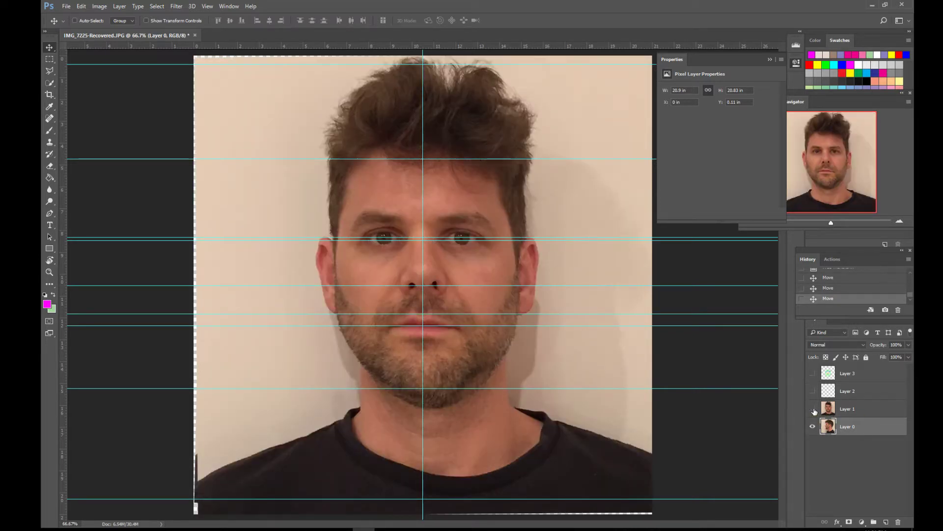
left_click(813, 409)
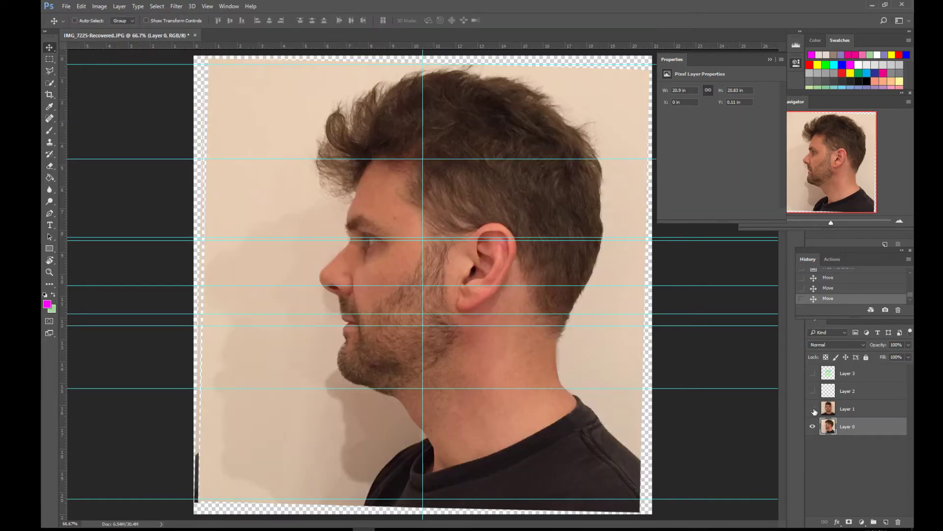
left_click(812, 409)
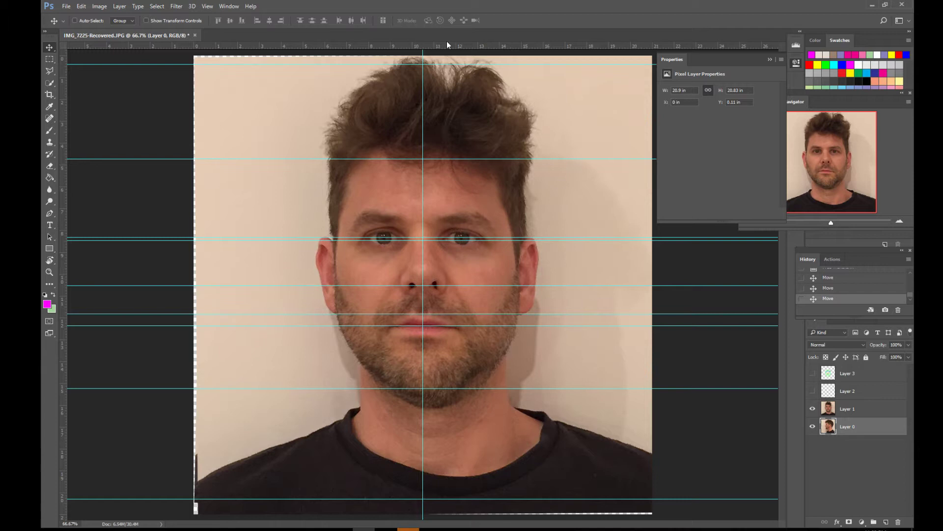
left_click_drag(449, 47, 476, 212)
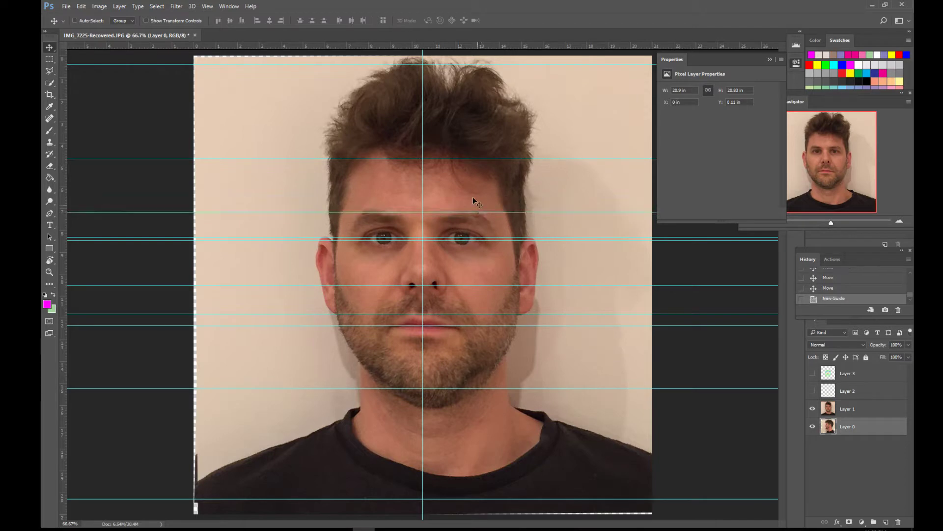
Toggle the rulers off and back on, then pull out a vertical guide from the left ruler.
left_click(227, 6)
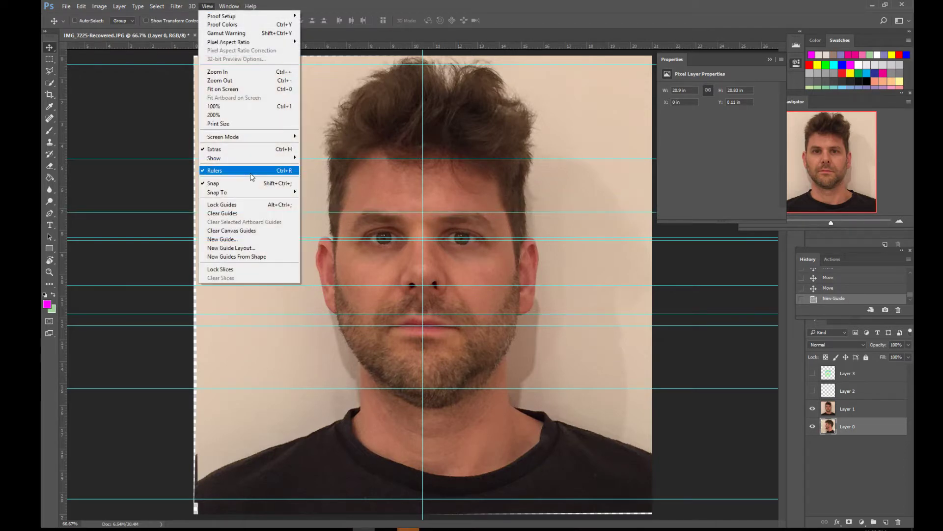
left_click(251, 176)
left_click(207, 6)
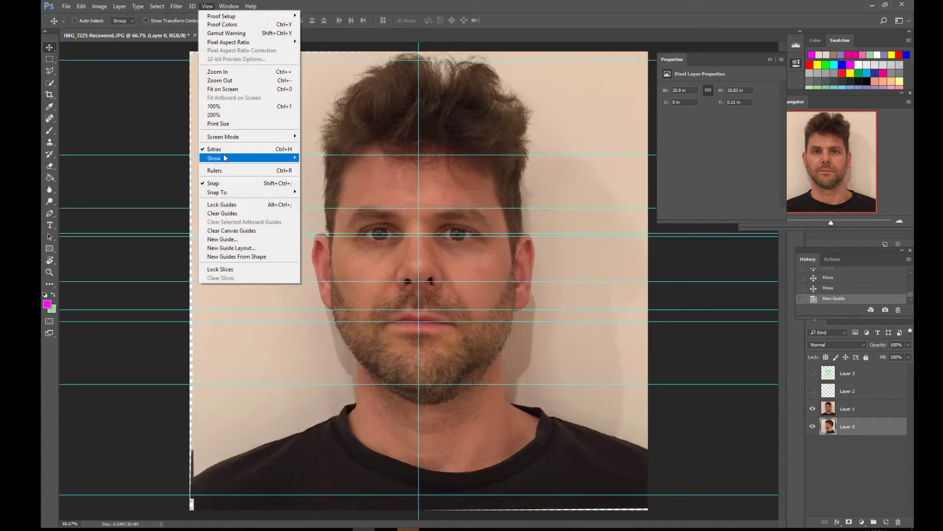
left_click(224, 170)
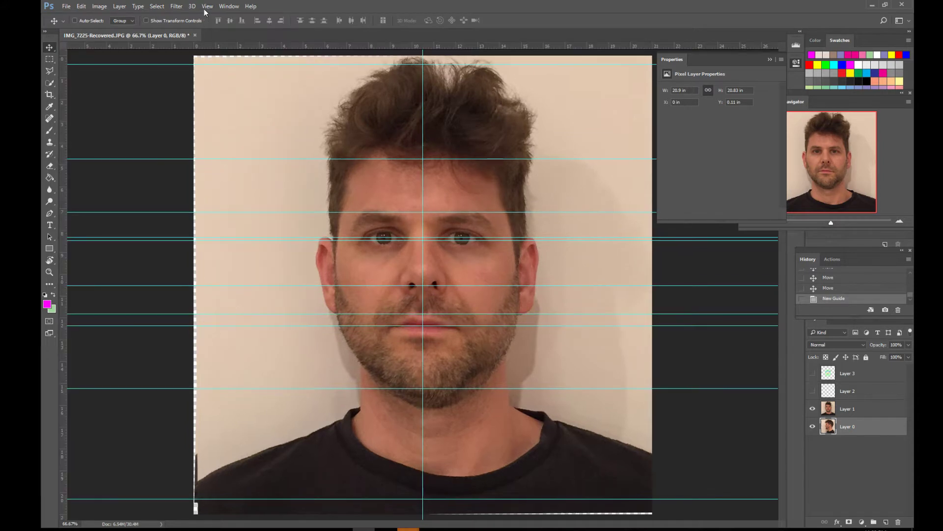
left_click(239, 7)
mouse_move(207, 6)
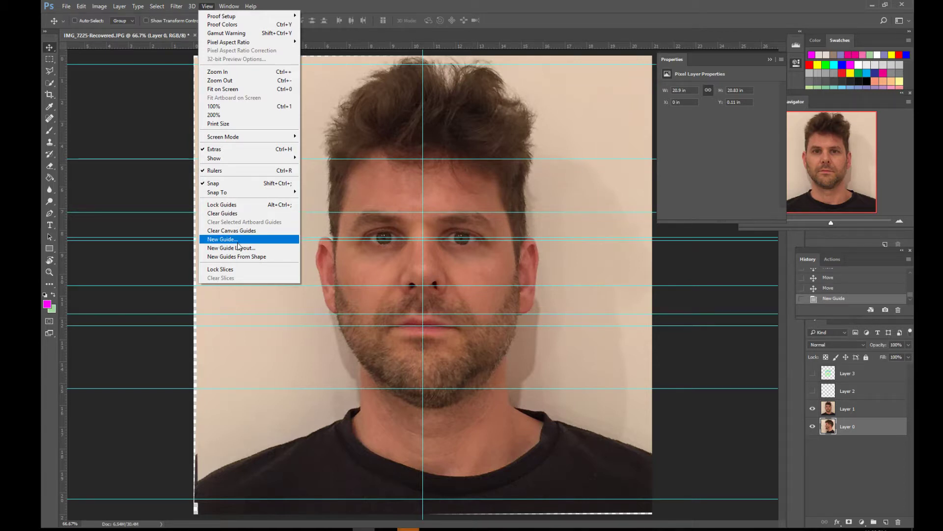
key("Escape")
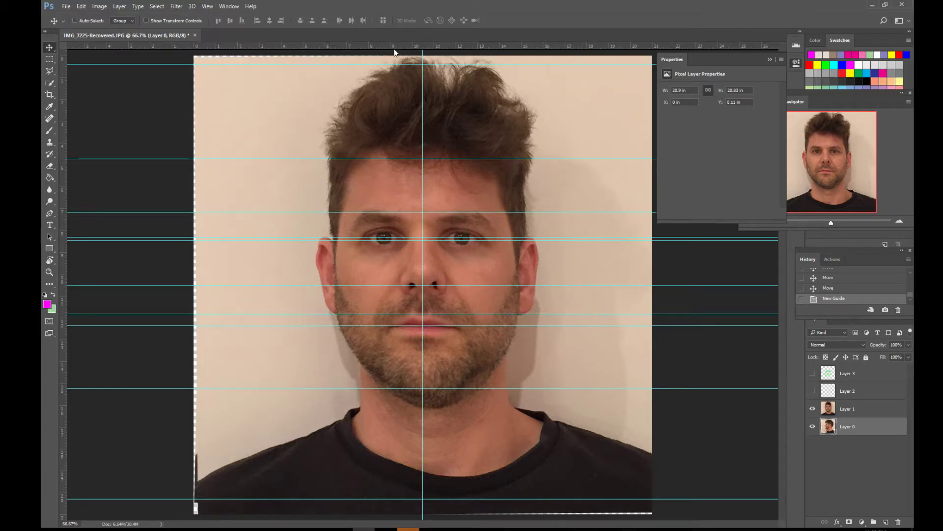
mouse_move(62, 188)
left_mouse_down()
mouse_move(427, 201)
mouse_move(61, 180)
left_mouse_up()
Check the frontal face layer against the profile, then hide the profile photo layer (Layer 0).
left_click(813, 410)
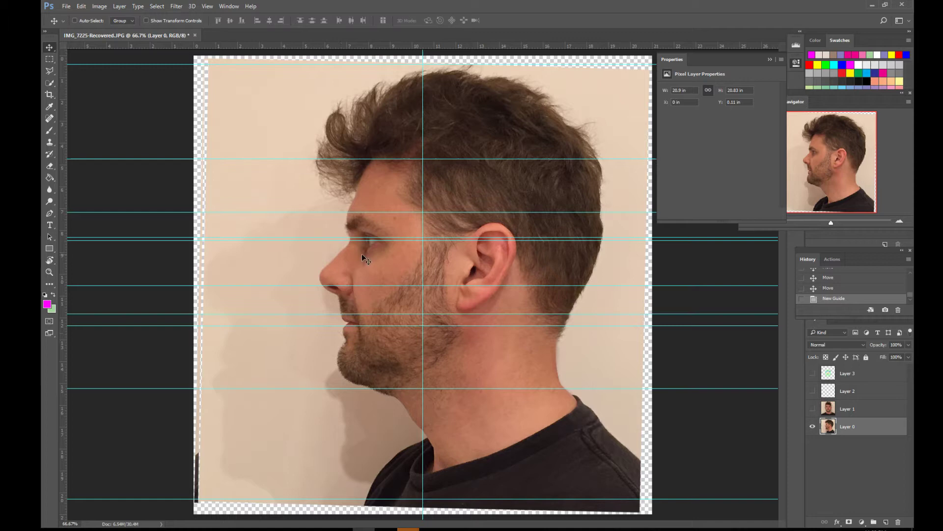
left_click(813, 409)
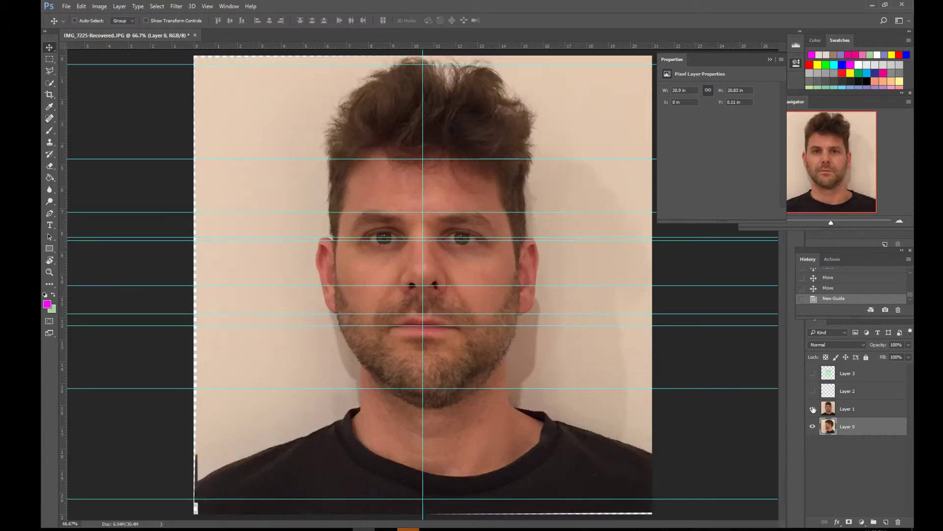
left_click(813, 409)
left_click(813, 409)
left_click(813, 426)
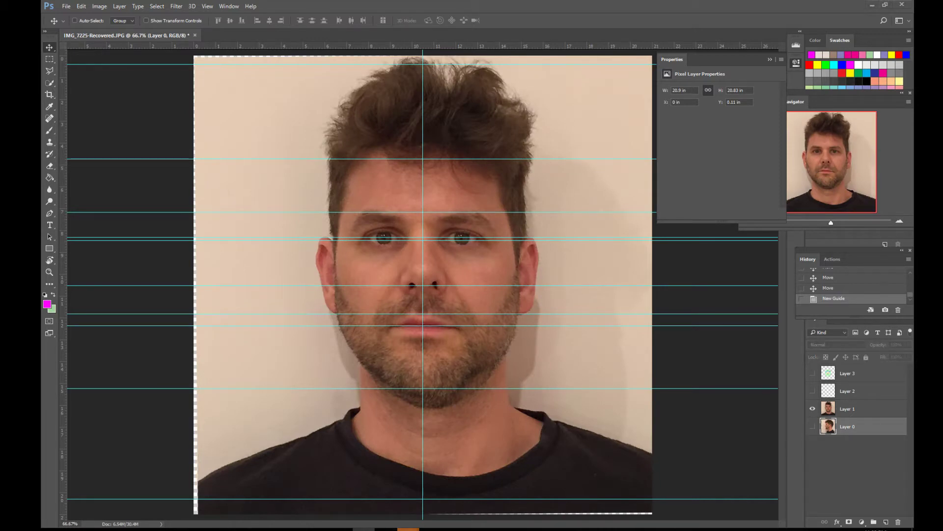
Dismiss the What's New dialog, move the Outliner, enlarge Maya, and switch to the four-view layout.
mouse_move(407, 529)
left_click(467, 491)
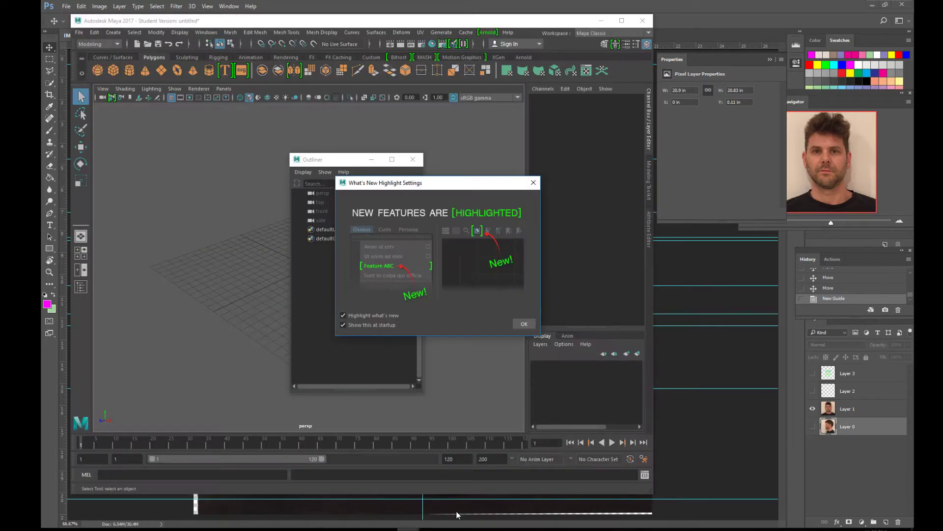
left_click(523, 324)
left_click_drag(328, 165, 814, 27)
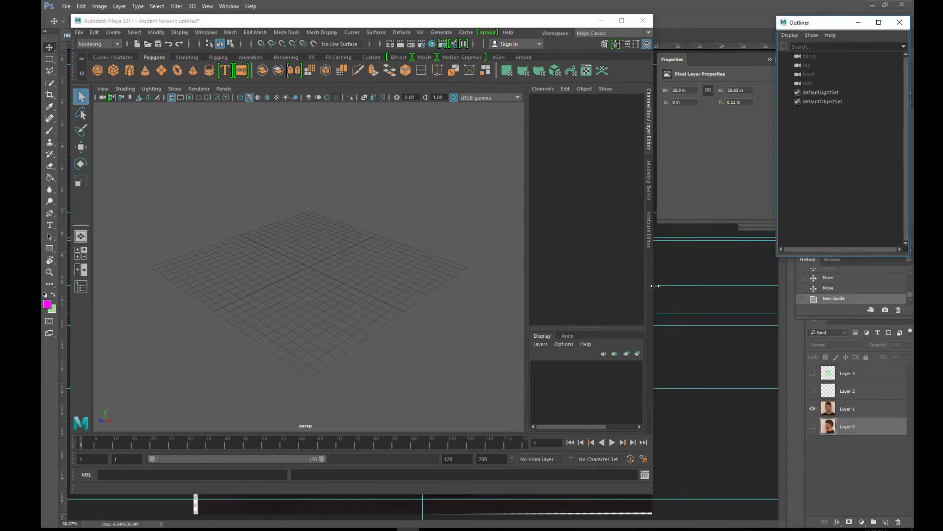
left_click_drag(655, 285, 781, 307)
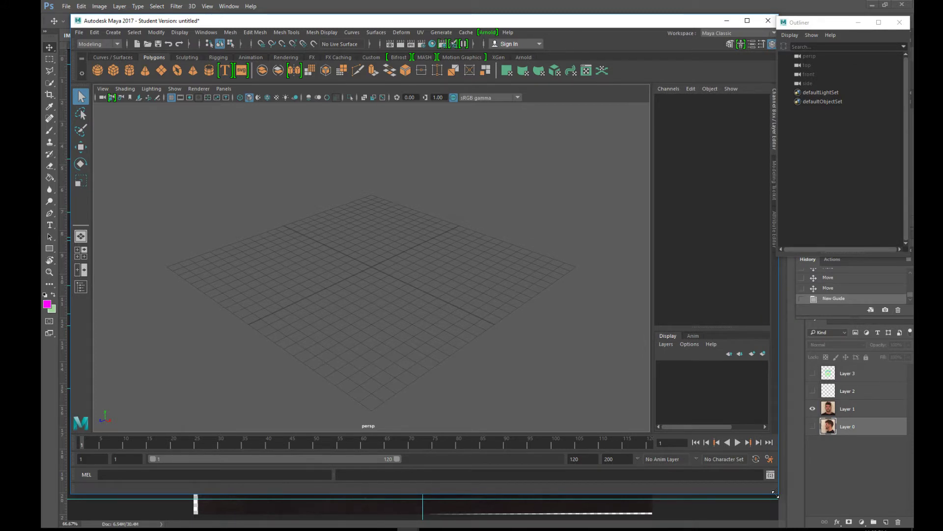
left_click_drag(776, 495, 784, 512)
left_click(85, 251)
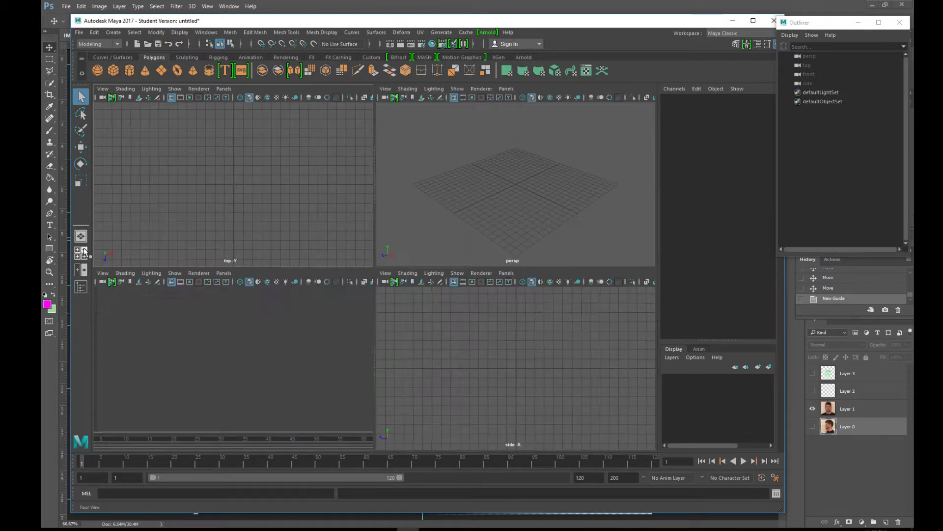
Define a new project located in Maya 2017 > Week 6 and name it Poly face.
left_click(77, 32)
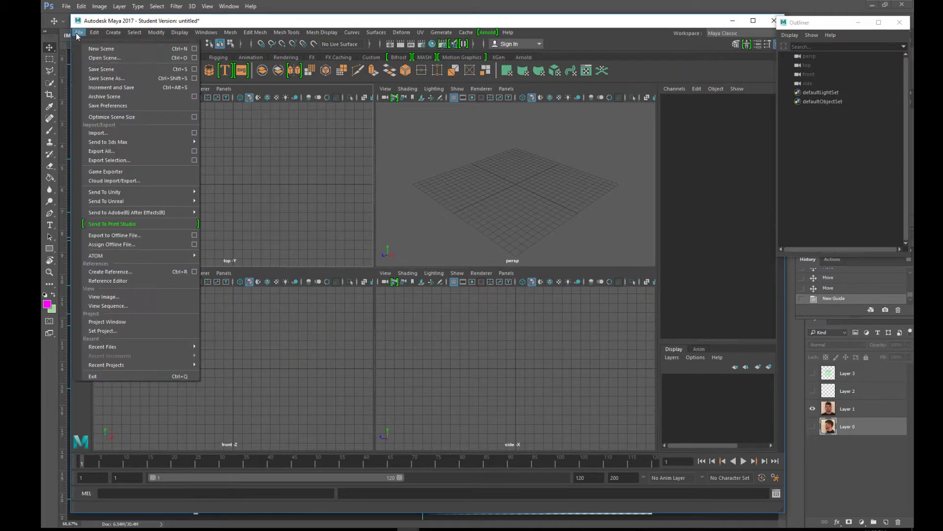
left_click(164, 321)
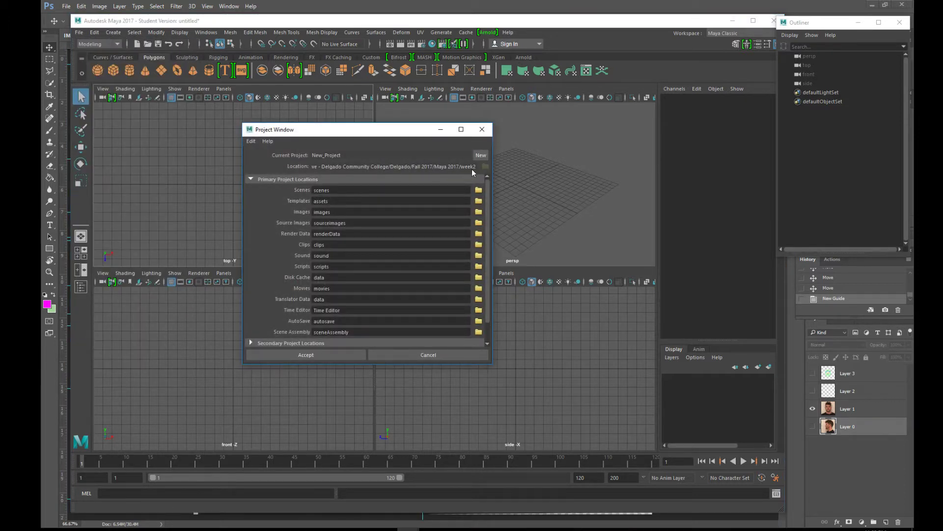
left_click(481, 155)
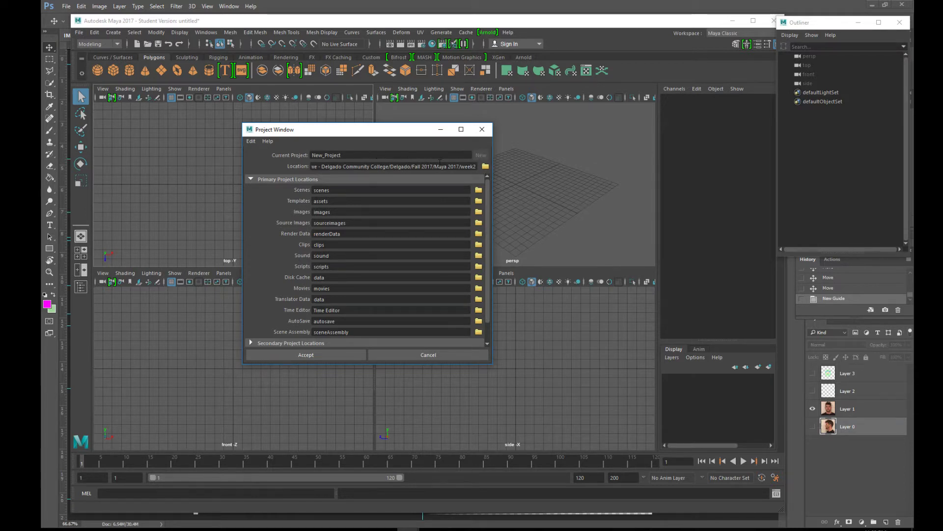
left_click(485, 167)
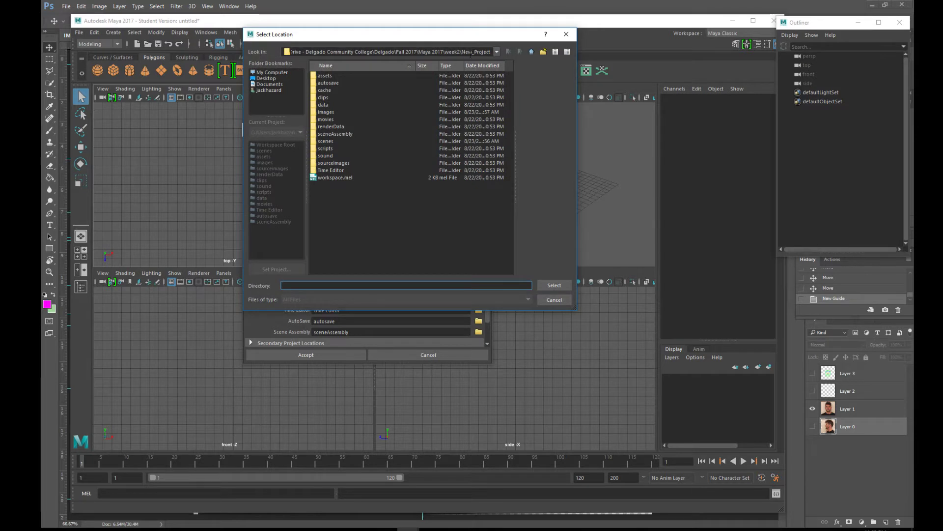
left_click(497, 51)
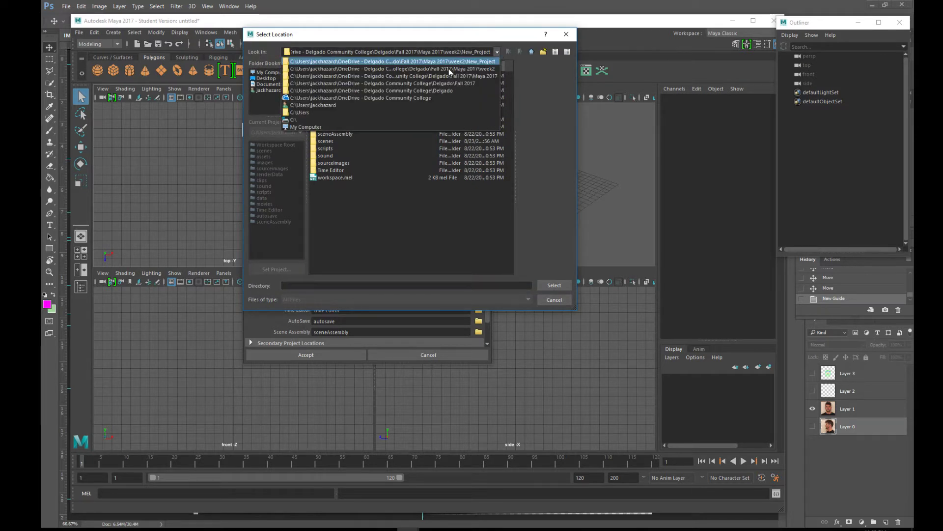
left_click(421, 77)
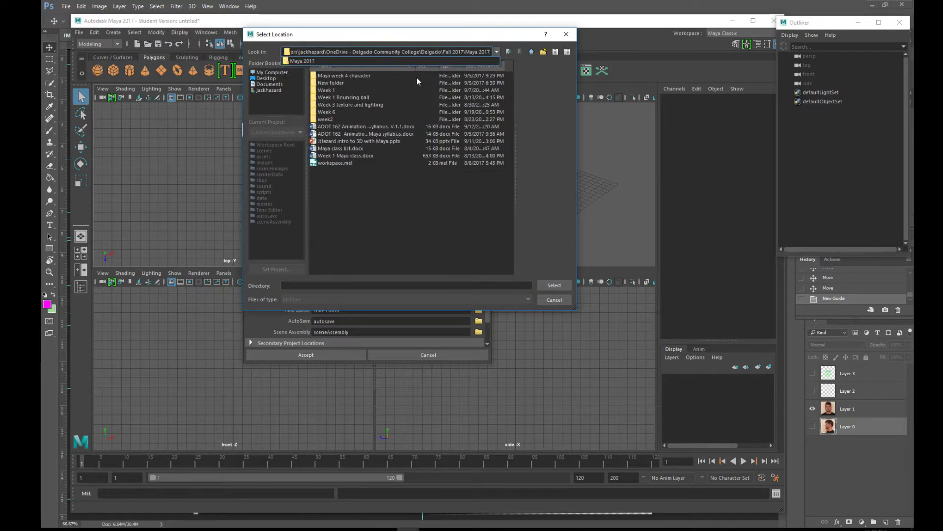
left_click(330, 115)
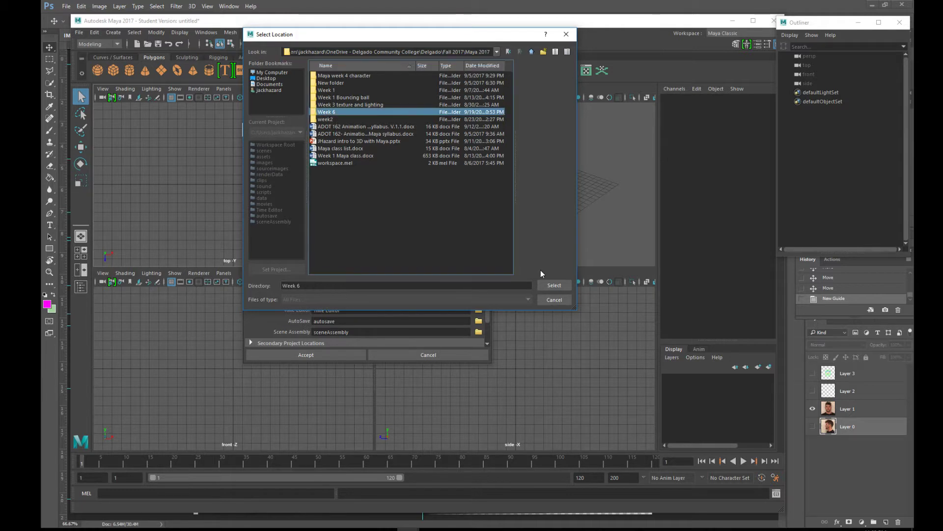
left_click(554, 285)
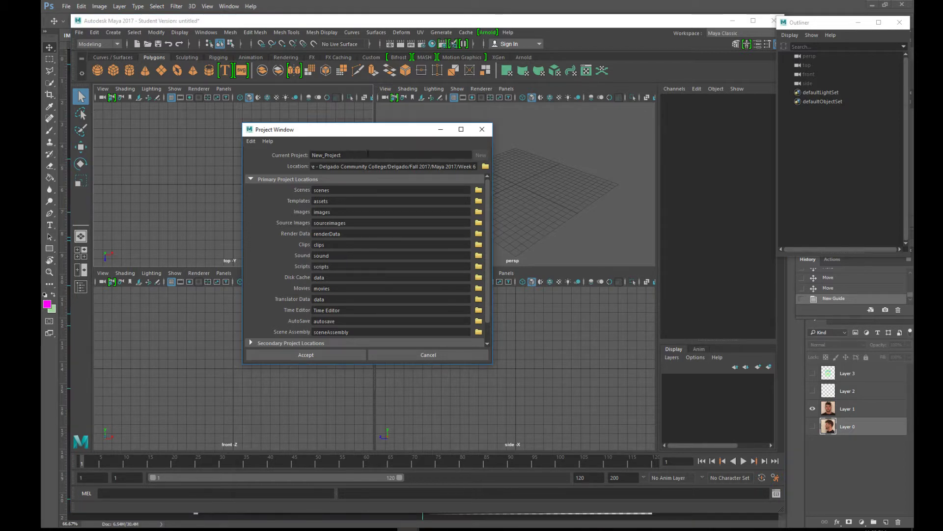
left_click_drag(368, 154, 280, 151)
type("PP")
Accept the new project, then copy the front face and side face PNGs from sourceimages.
left_click(332, 355)
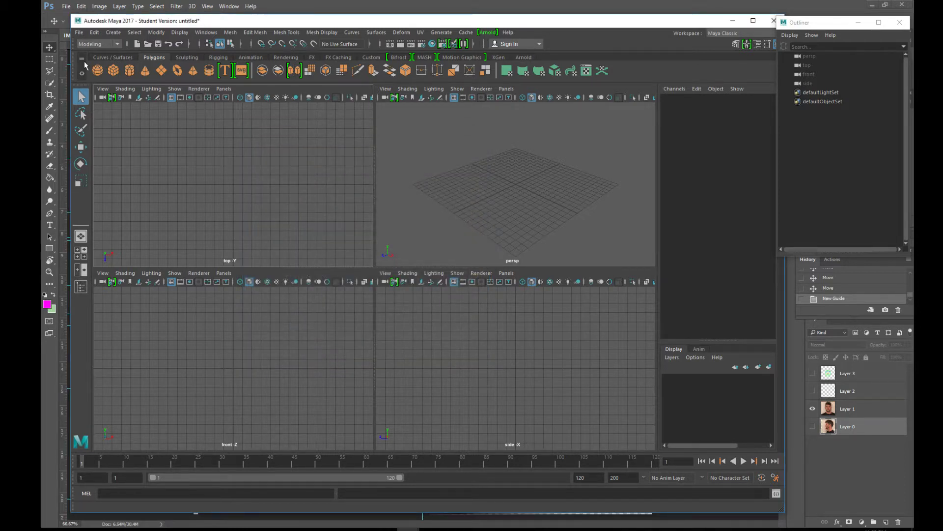
left_click(407, 529)
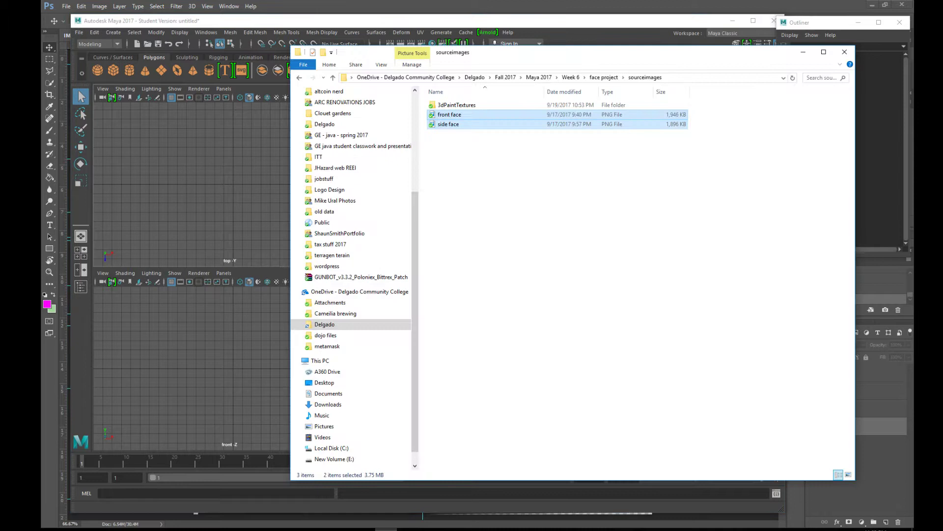
left_click(488, 163)
left_click_drag(506, 168, 441, 116)
right_click(442, 116)
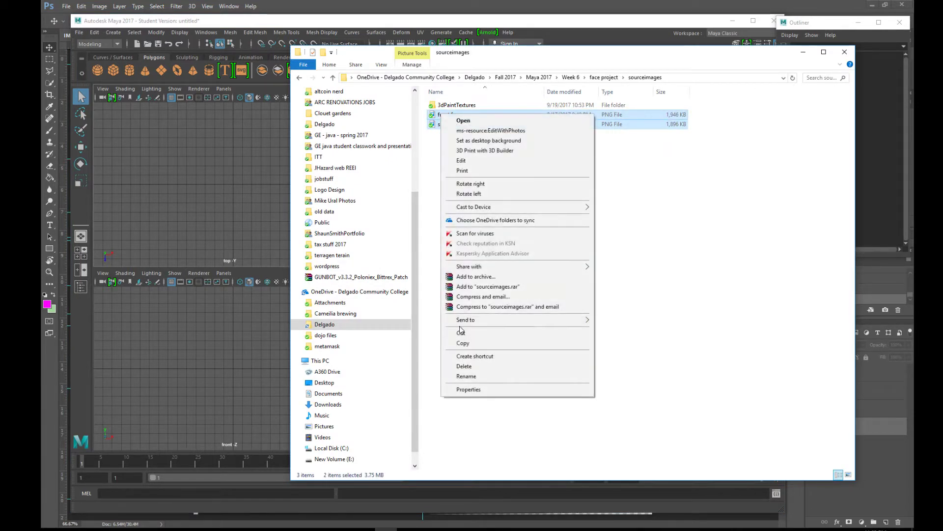
left_click(463, 343)
In Photoshop, show the side-profile layer (Layer 0) and hide the front-face layer (Layer 1).
left_click(364, 529)
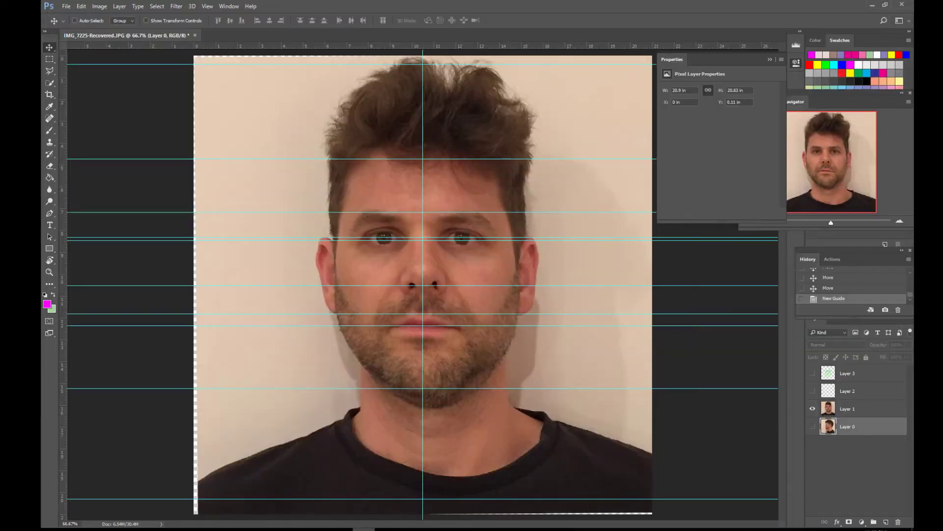
left_click(813, 426)
left_click(814, 409)
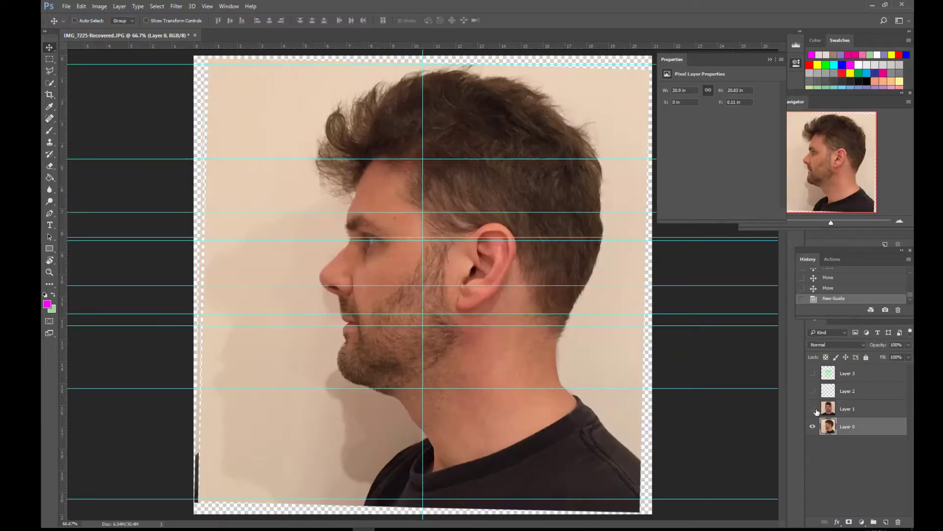
Inspect the Canvas Size and Save As dialogs, cancelling both without changes.
left_click(69, 6)
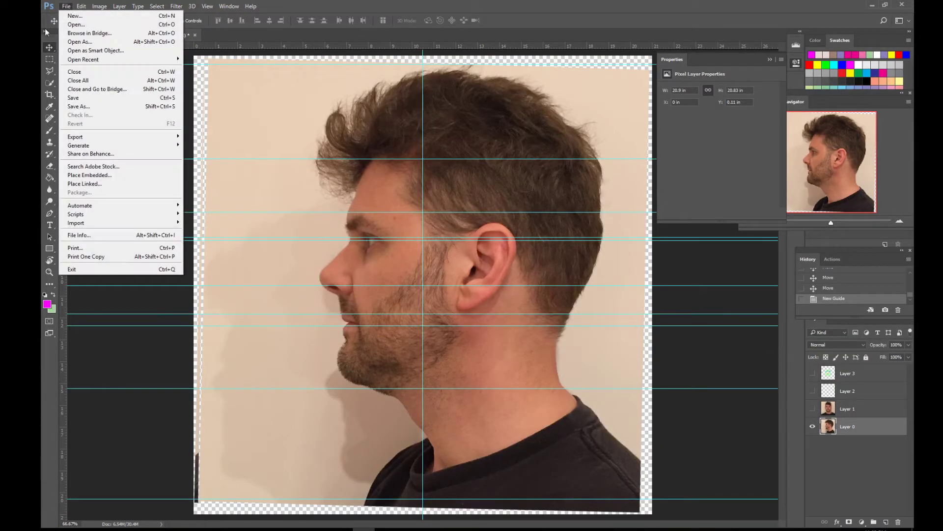
mouse_move(99, 7)
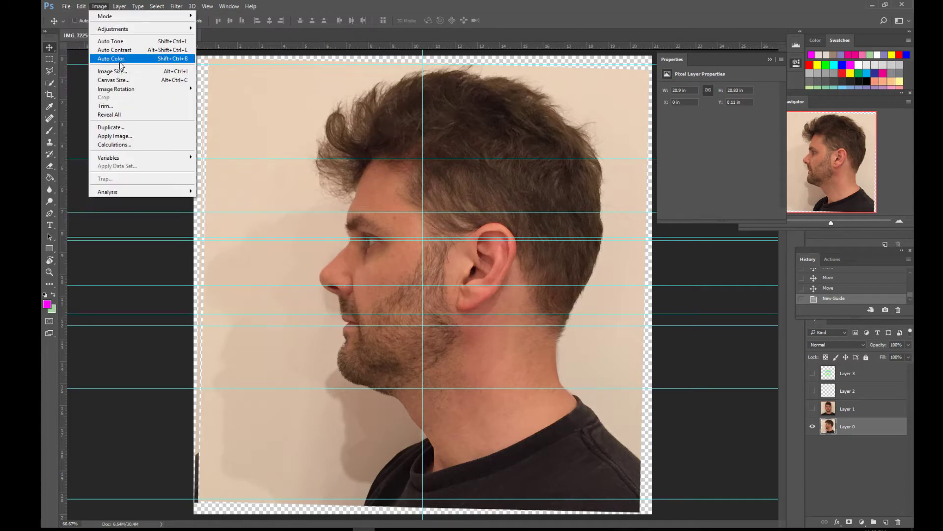
left_click(130, 83)
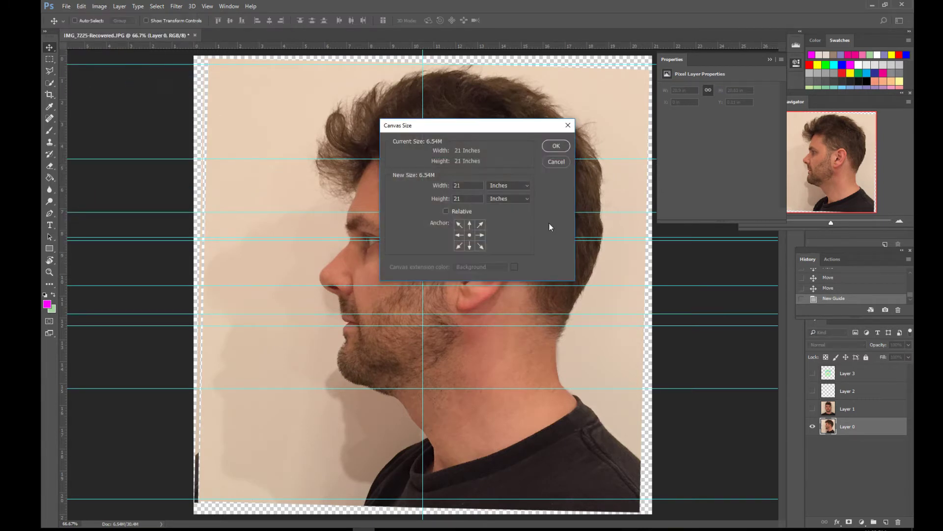
left_click(556, 163)
left_click(100, 7)
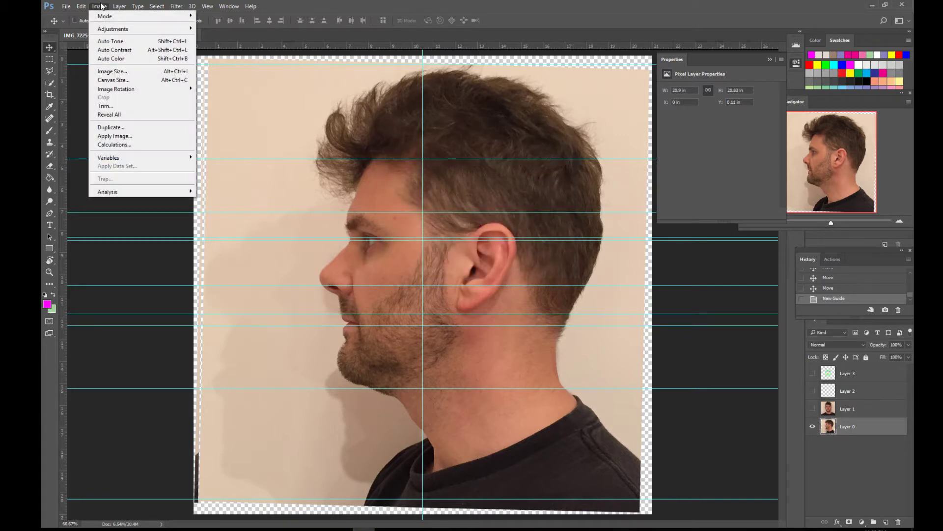
mouse_move(66, 6)
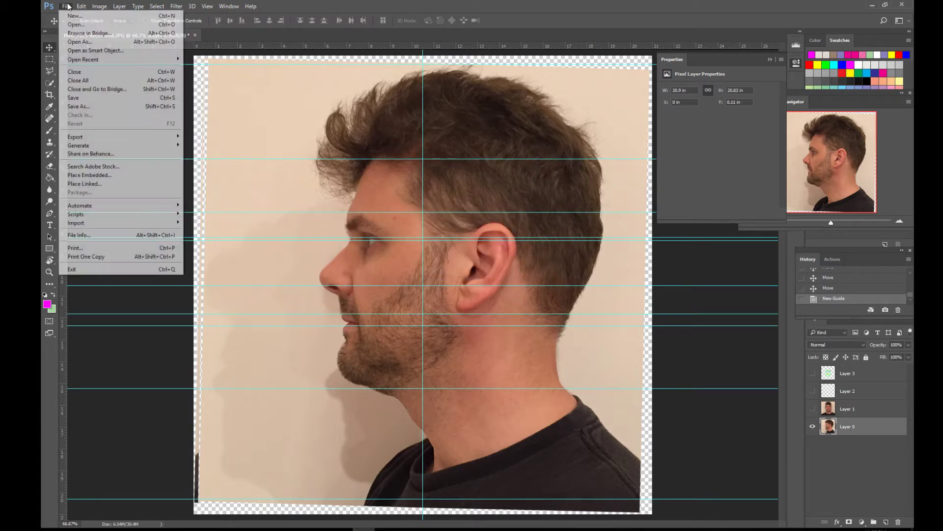
left_click(98, 109)
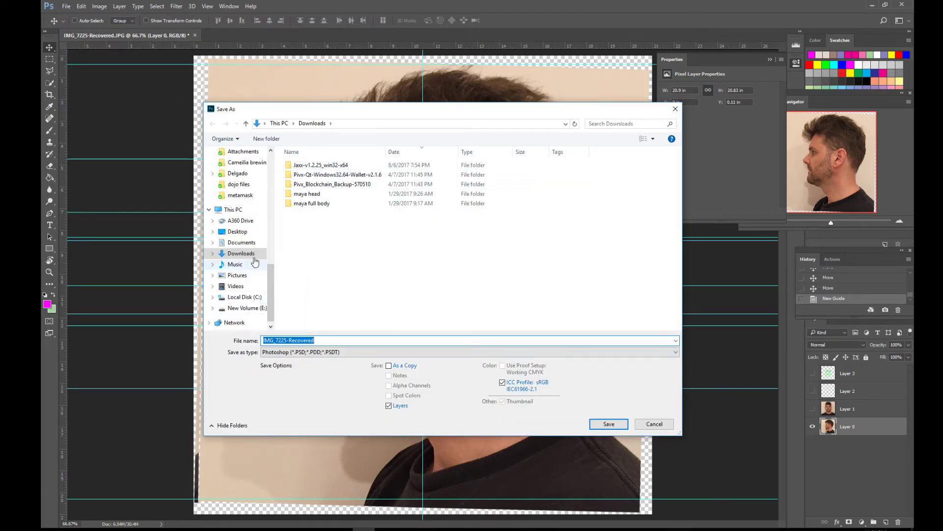
left_click(655, 424)
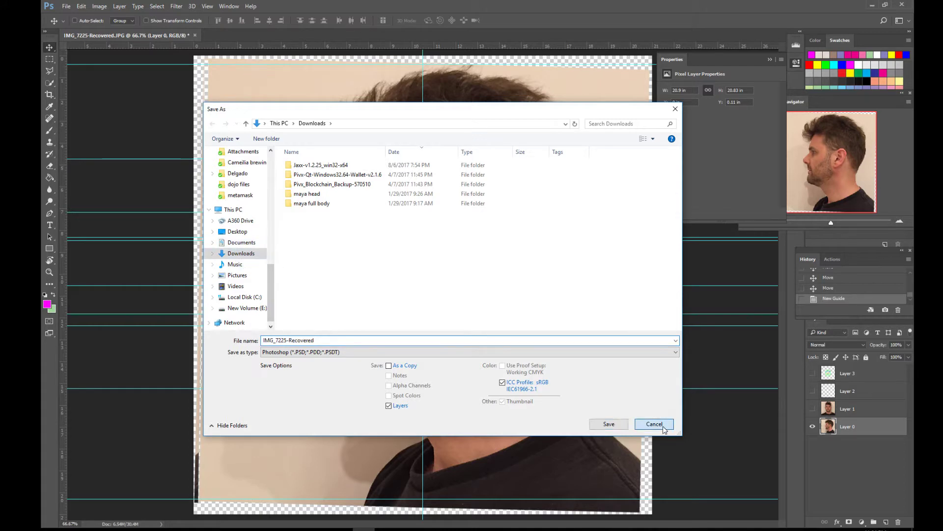
Paste the front face and side face PNGs into Week 6 > Poly face > sourceimages.
key("alt+Tab")
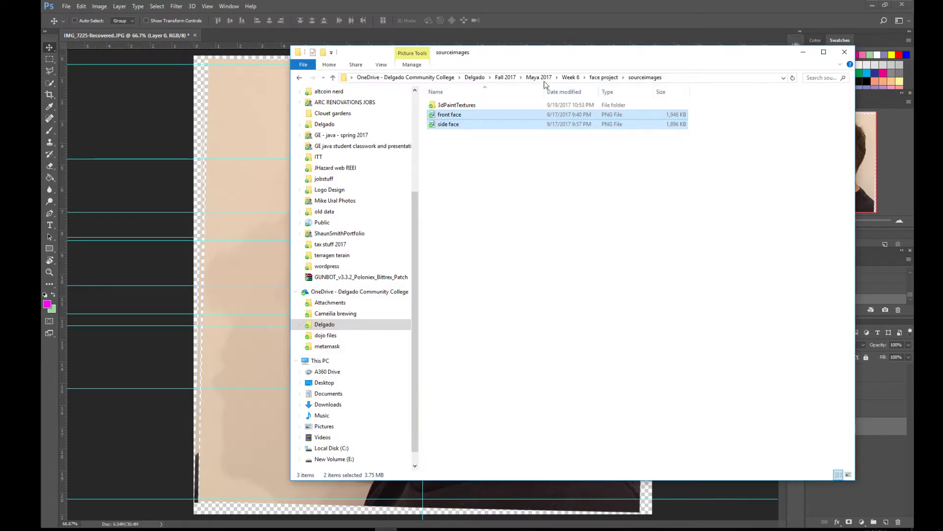
left_click(571, 87)
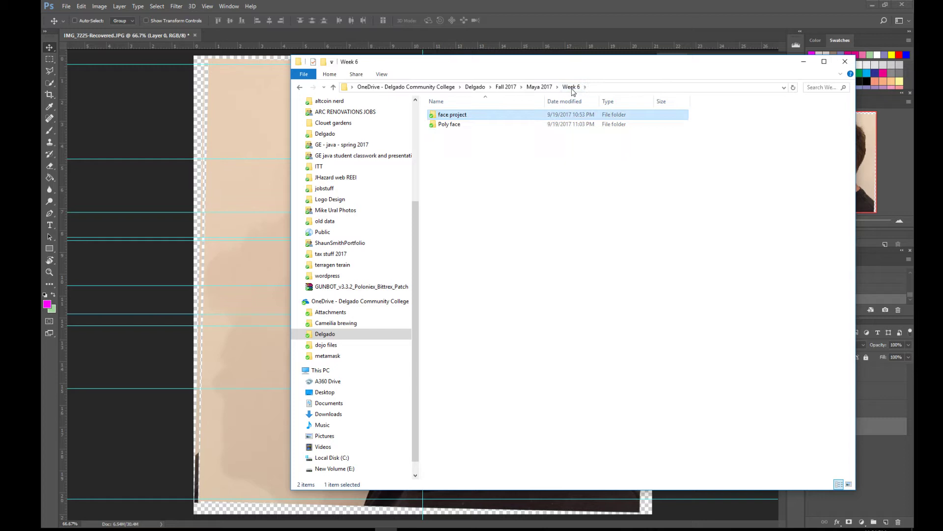
double_click(459, 125)
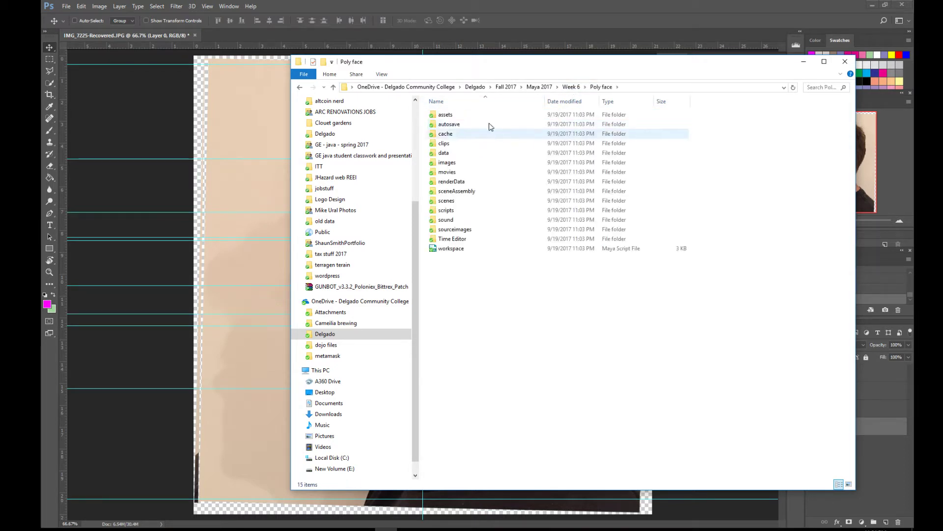
double_click(458, 230)
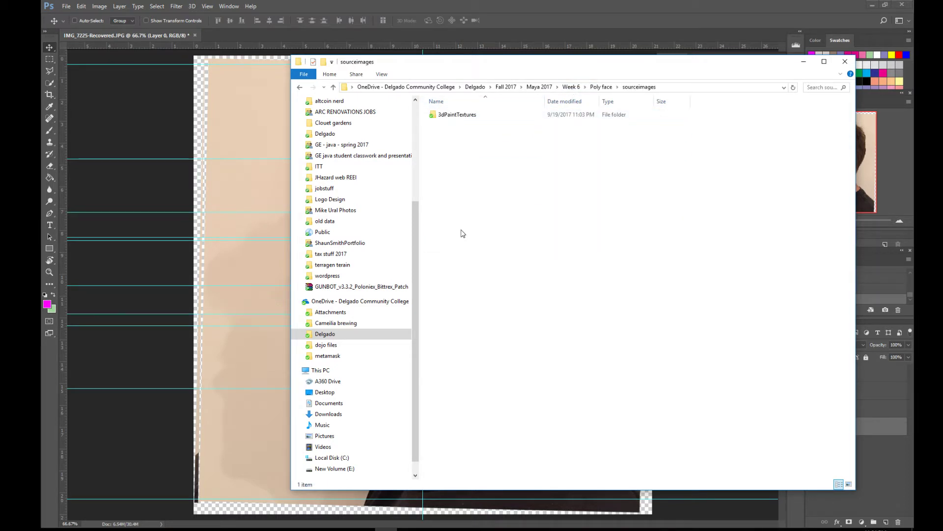
right_click(475, 174)
left_click(486, 235)
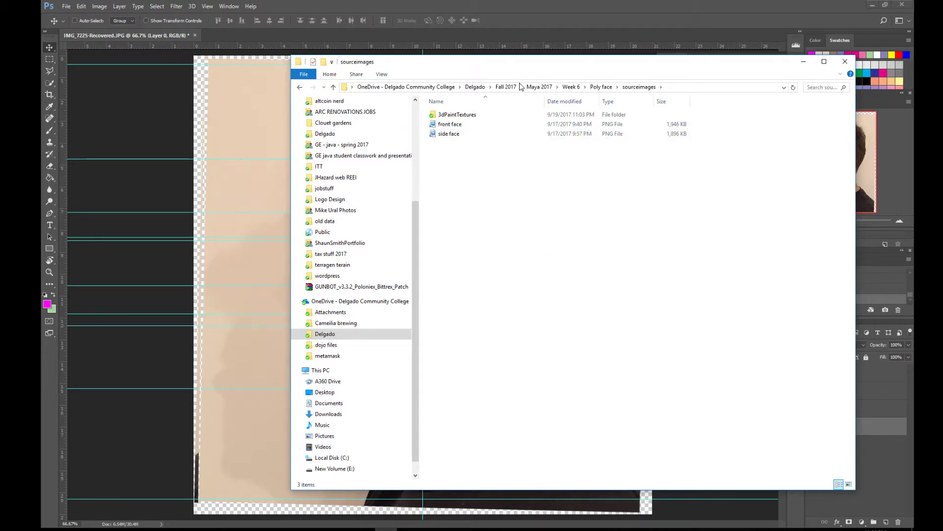
left_click_drag(529, 70, 451, 76)
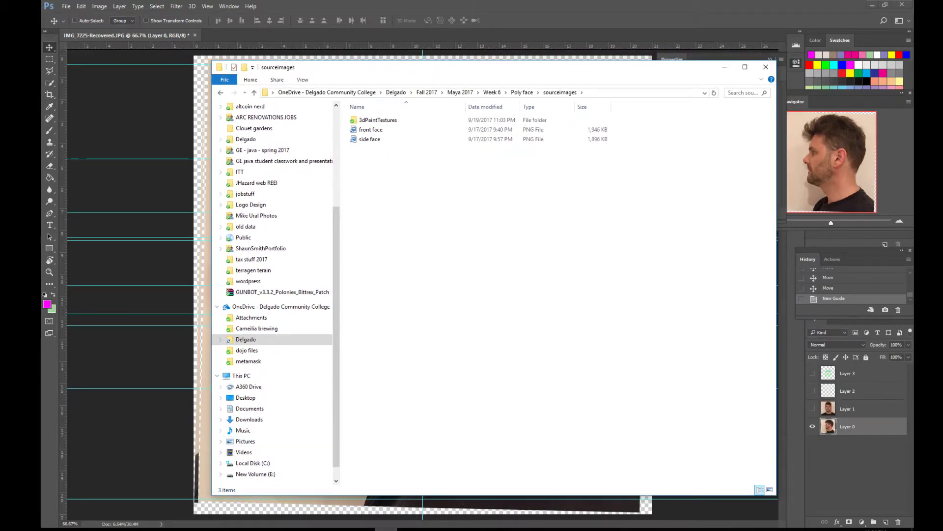
Import front face.png as an image plane in Maya's front view.
left_click(408, 519)
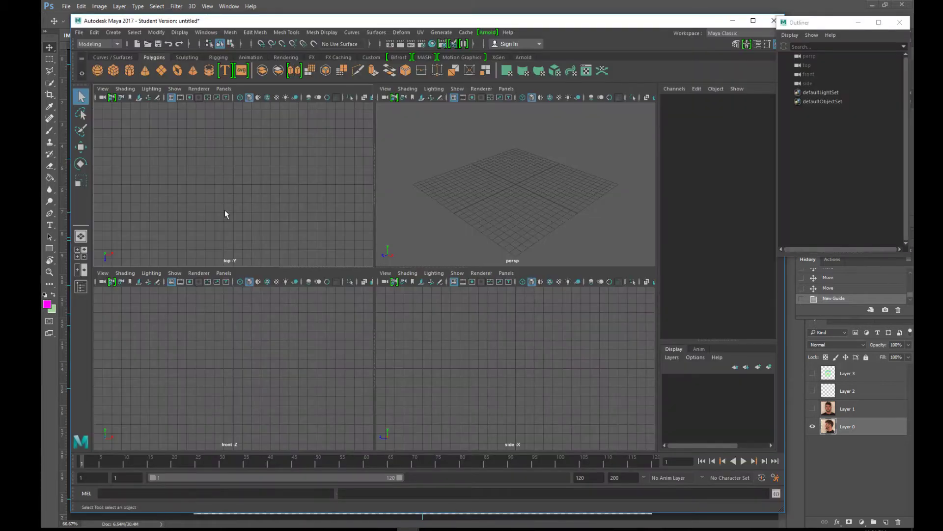
left_click(102, 272)
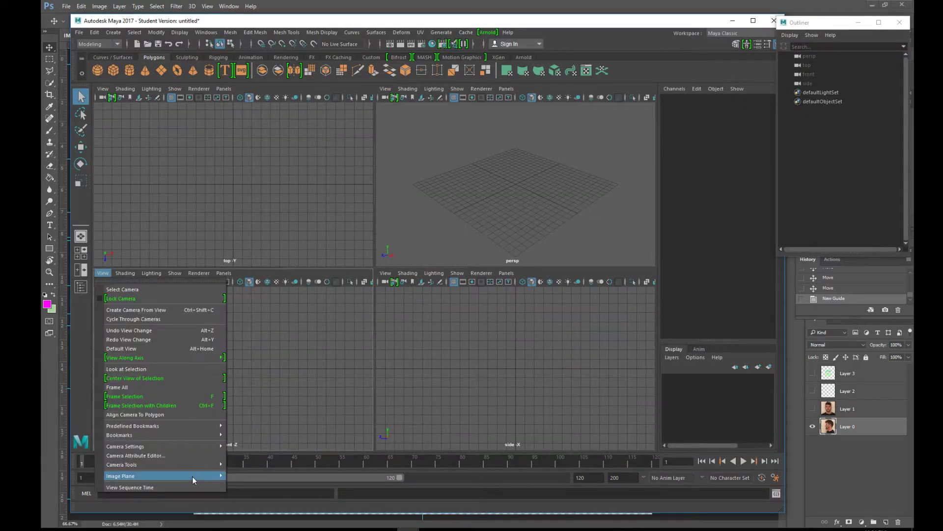
mouse_move(204, 477)
left_click(260, 484)
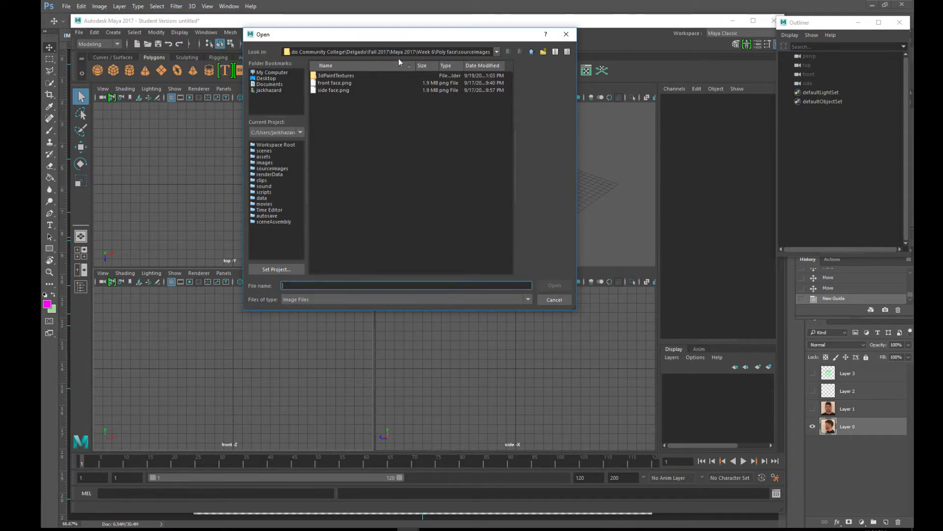
left_click(332, 83)
left_click(554, 286)
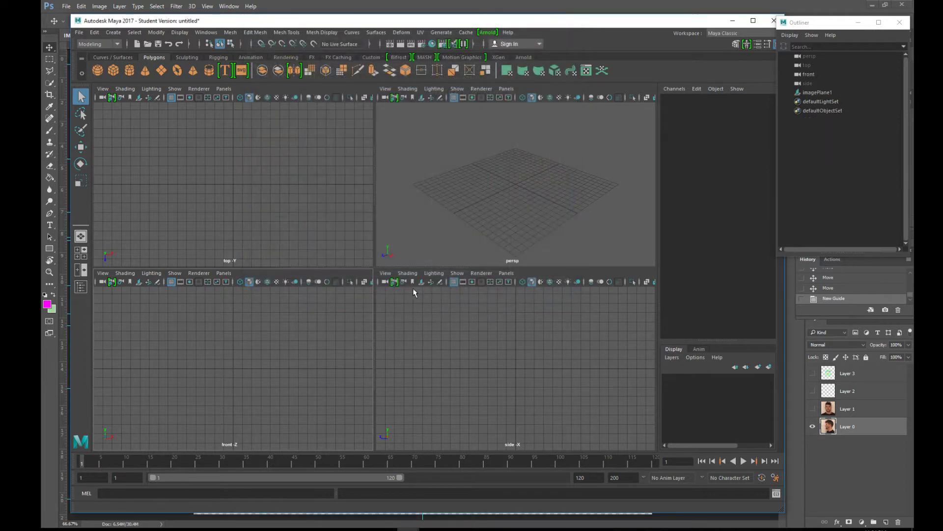
Import side face.png as an image plane in the side view.
left_click(385, 273)
mouse_move(455, 473)
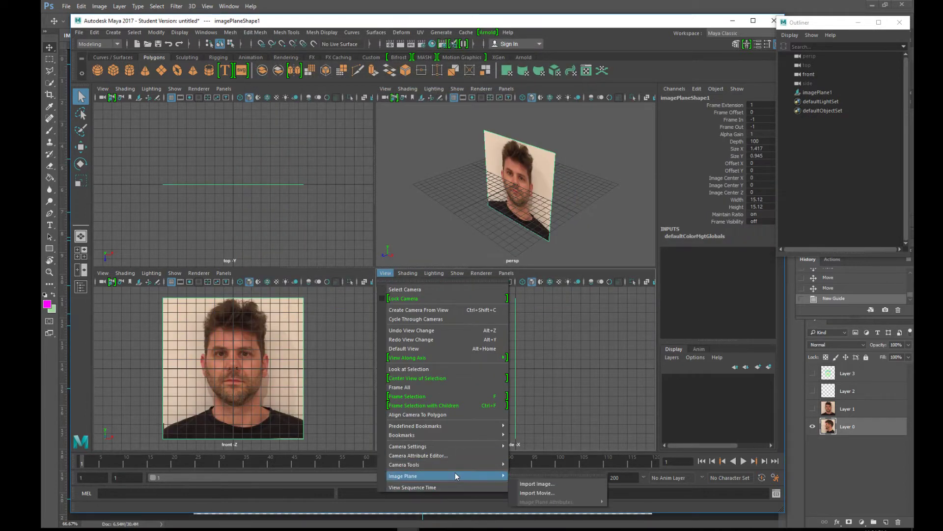
left_click(541, 489)
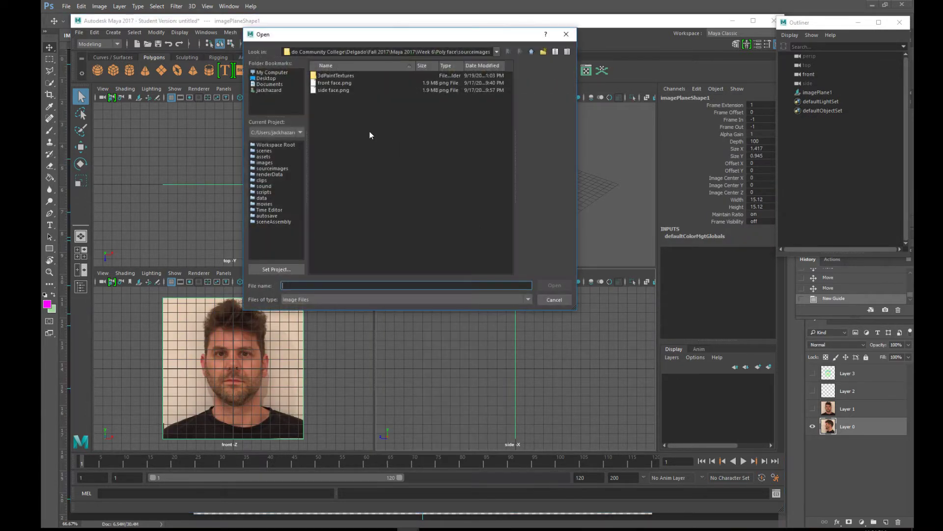
left_click(338, 92)
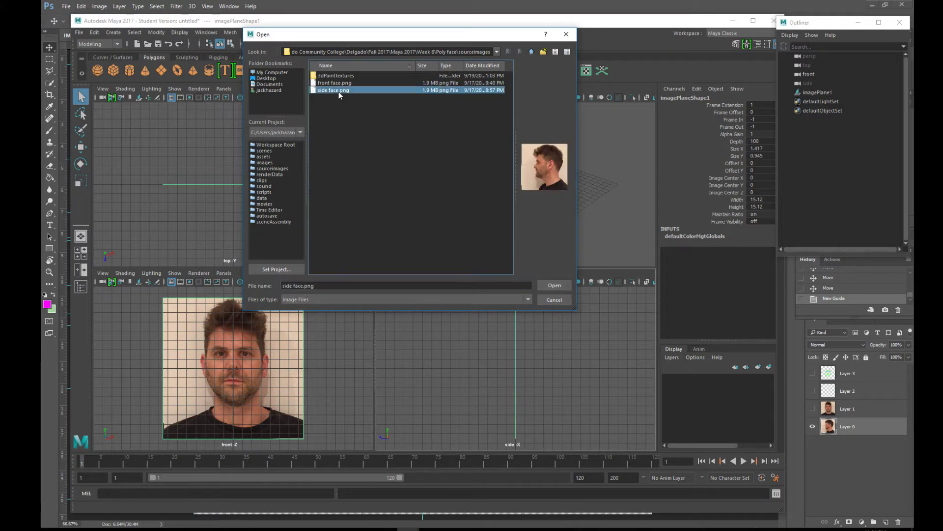
left_click(562, 287)
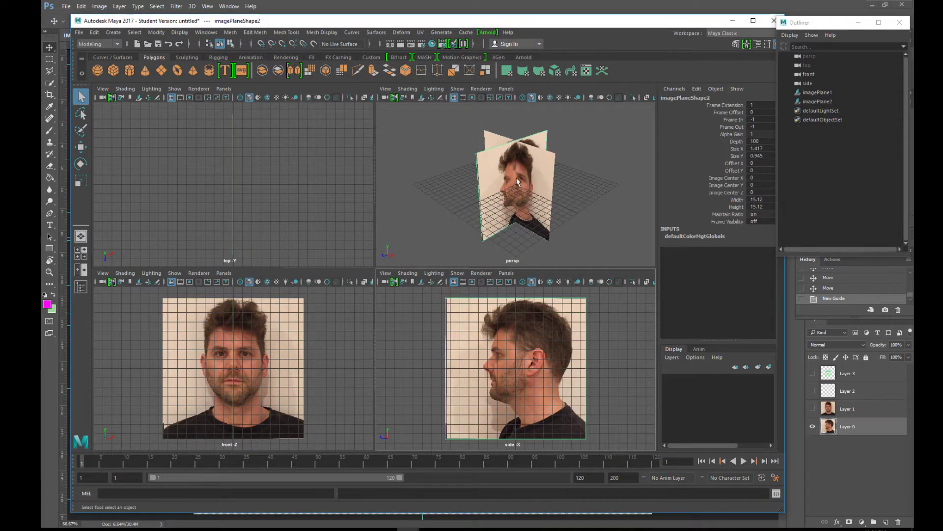
Create a polygon plane and reduce its width subdivisions to 1.
scroll(518, 203, "up", 5)
scroll(518, 202, "down", 3)
scroll(518, 202, "up", 3)
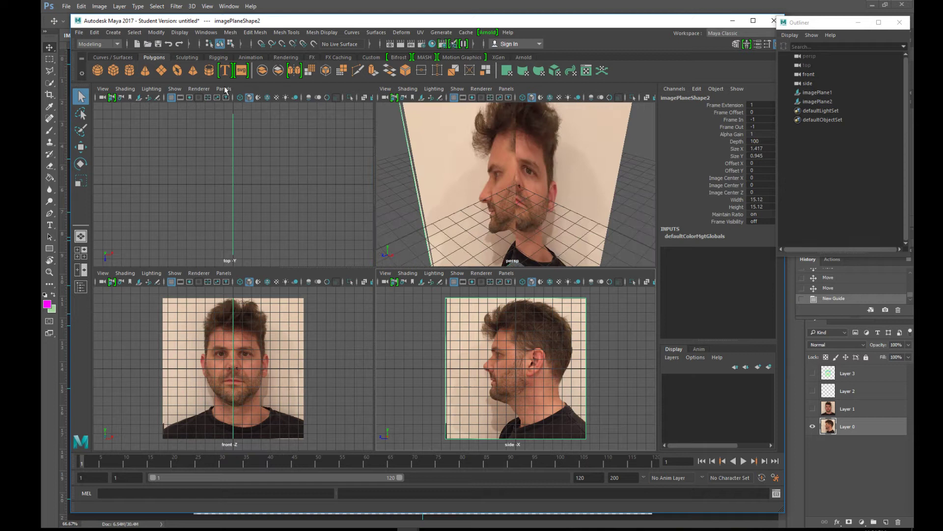
left_click(162, 73)
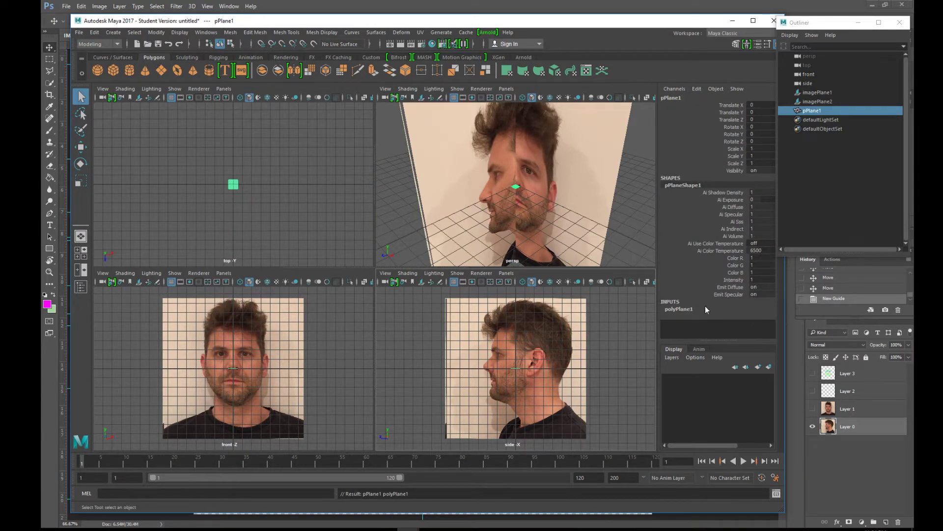
left_click(680, 309)
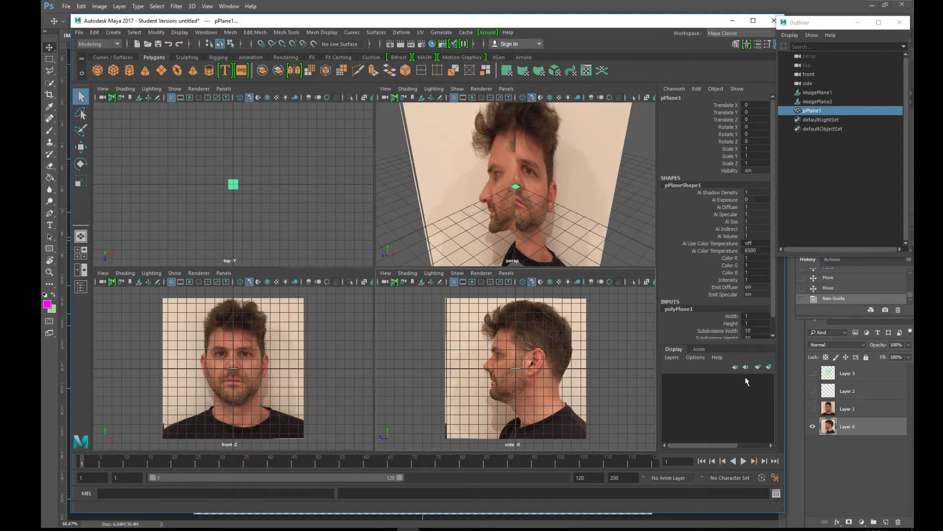
left_click_drag(751, 344, 752, 372)
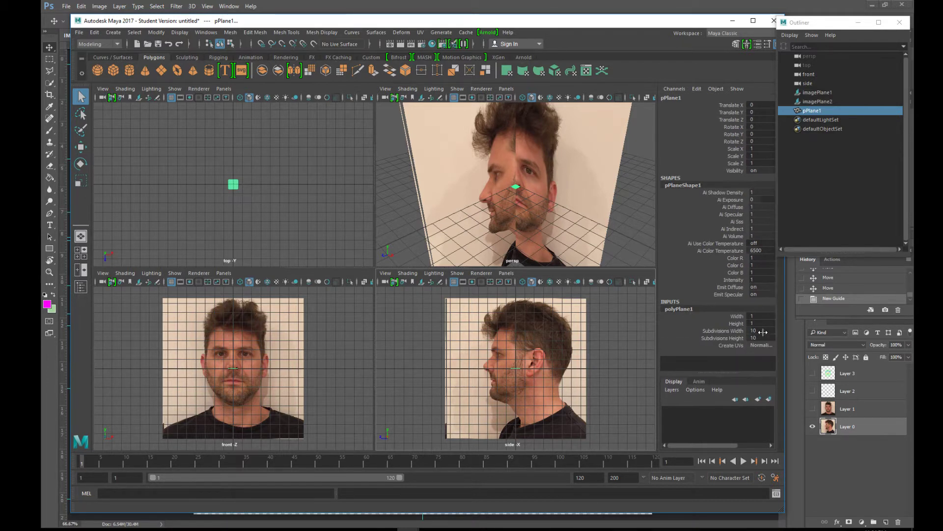
double_click(763, 331)
type("7")
mouse_move(771, 331)
left_mouse_down("ctrl")
mouse_move(752, 331)
mouse_move(766, 338)
left_mouse_up("ctrl")
scroll(214, 177, "up", 3)
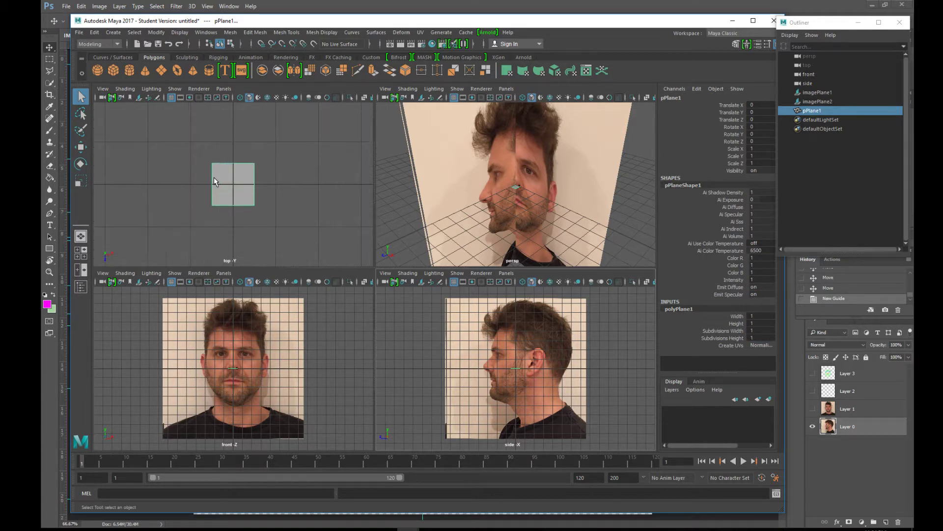
Rotate the plane upright to exactly 90 degrees on X.
left_click(81, 164)
left_click_drag(233, 157, 305, 211)
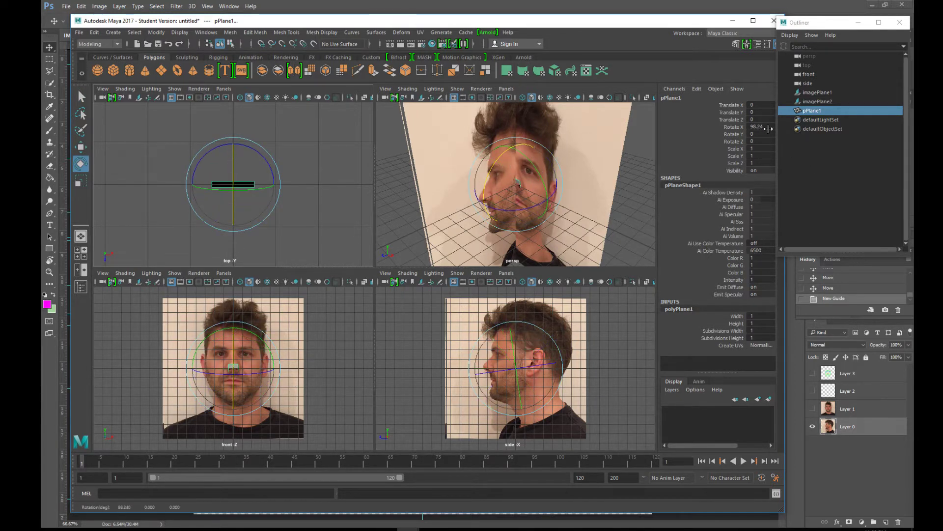
left_click(768, 128)
type("90")
key("Return")
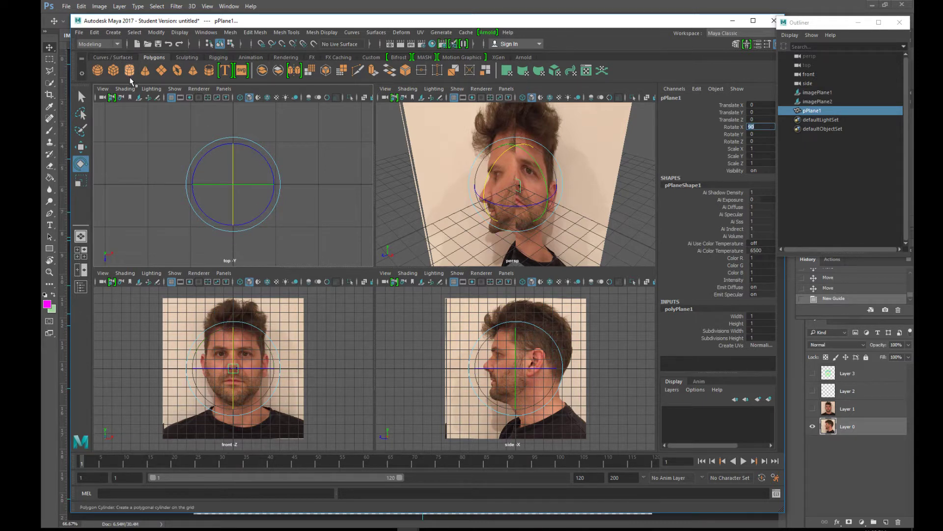
Move the plane forward to the face and up to eye level, then right toward the eye.
left_click(81, 148)
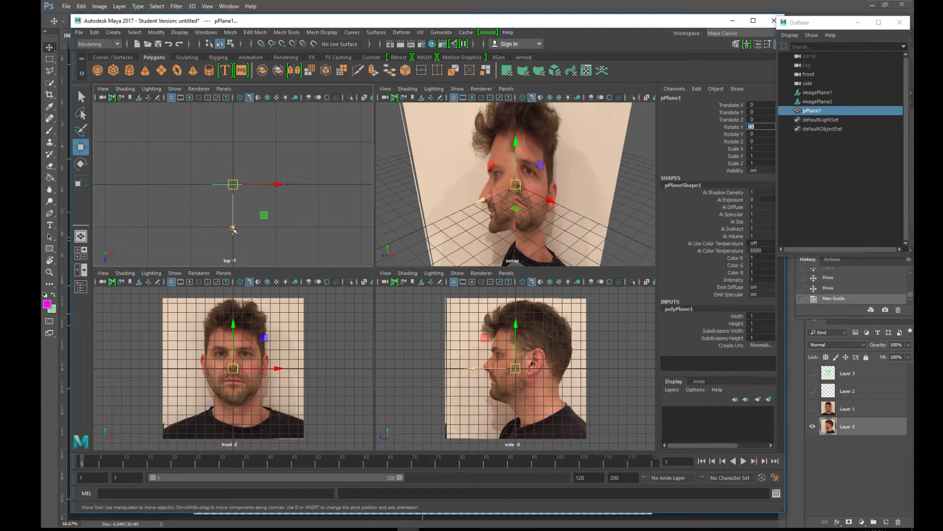
left_click_drag(233, 230, 233, 272)
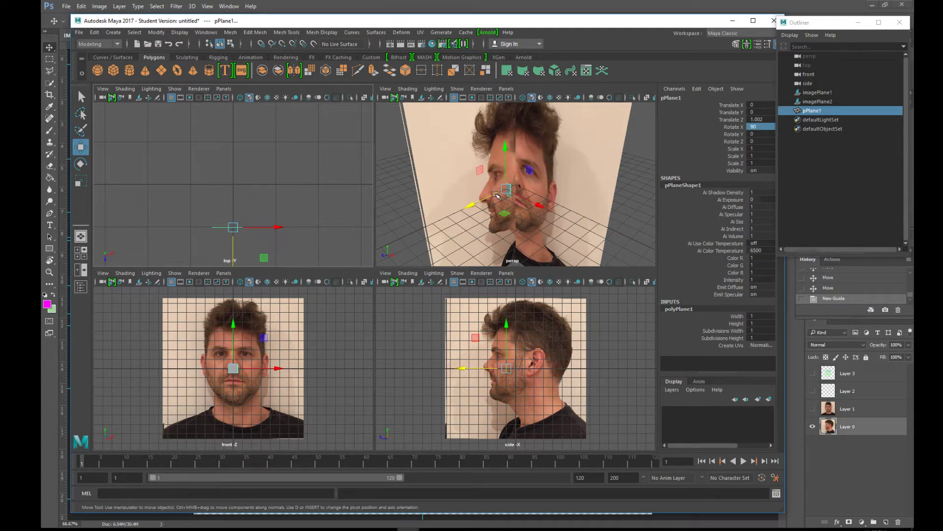
left_click_drag(473, 207, 460, 219)
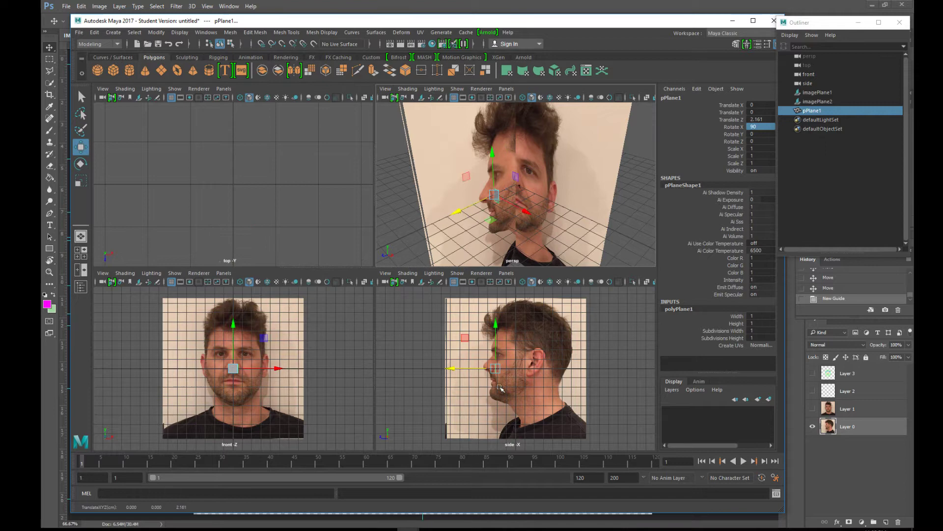
scroll(496, 372, "up", 5)
left_click_drag(443, 373, 431, 313)
scroll(238, 337, "up", 5)
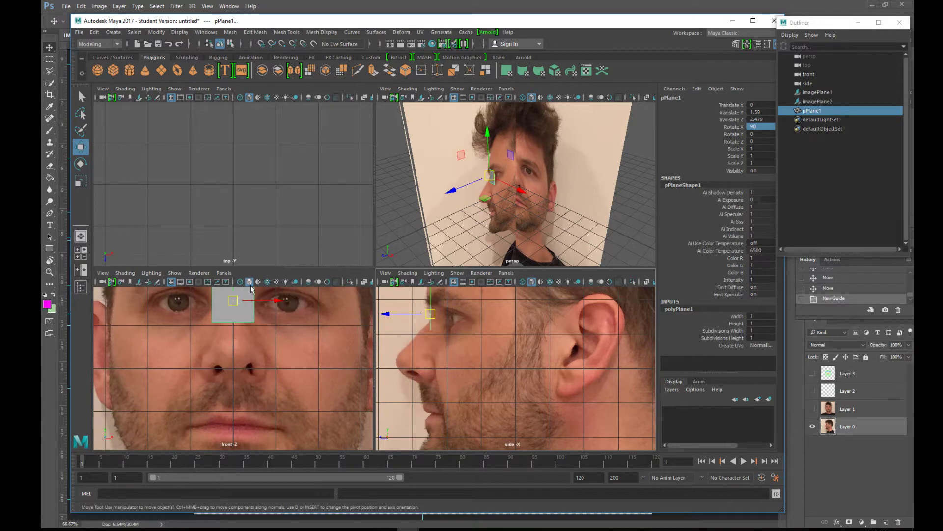
scroll(251, 295, "down", 5)
scroll(251, 302, "up", 4)
scroll(250, 308, "down", 4)
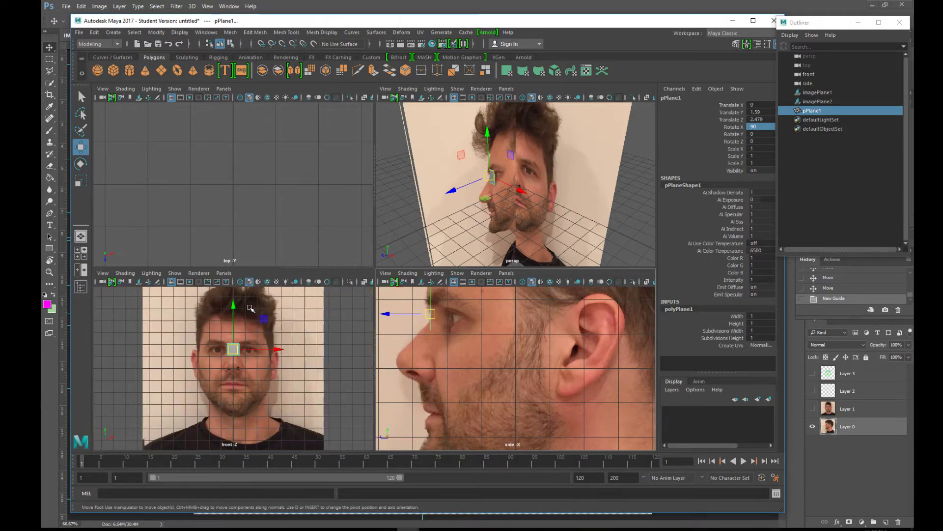
scroll(250, 307, "up", 5)
scroll(251, 315, "down", 5)
scroll(254, 324, "up", 3)
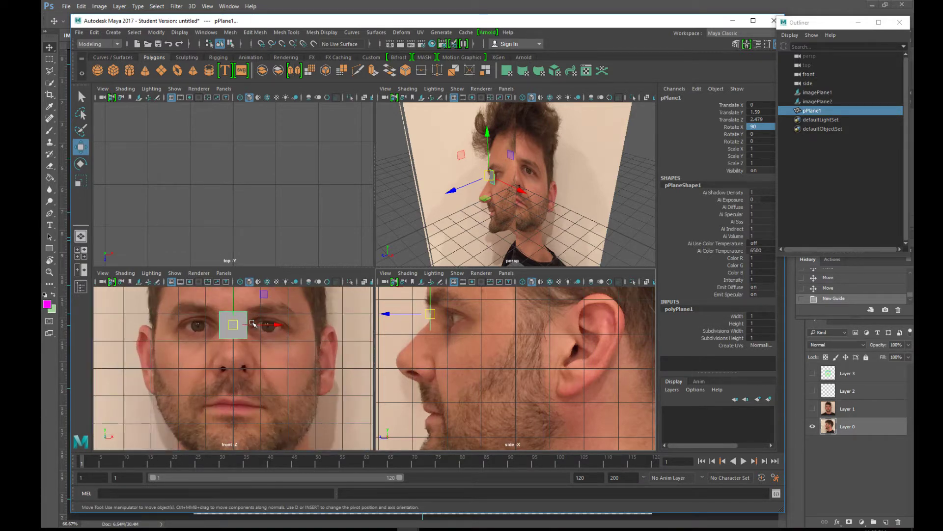
scroll(253, 325, "up", 4)
scroll(260, 337, "down", 6)
scroll(251, 369, "up", 4)
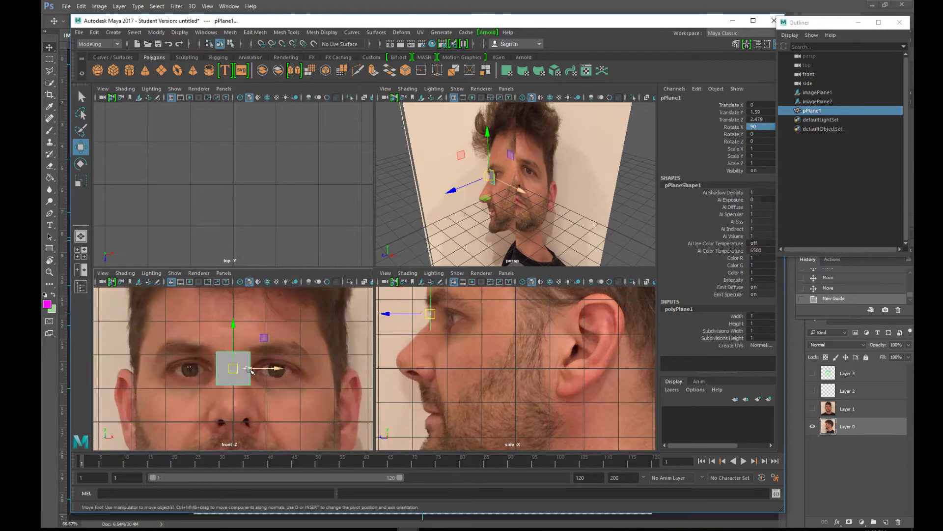
scroll(266, 373, "up", 2)
left_click_drag(277, 369, 300, 376)
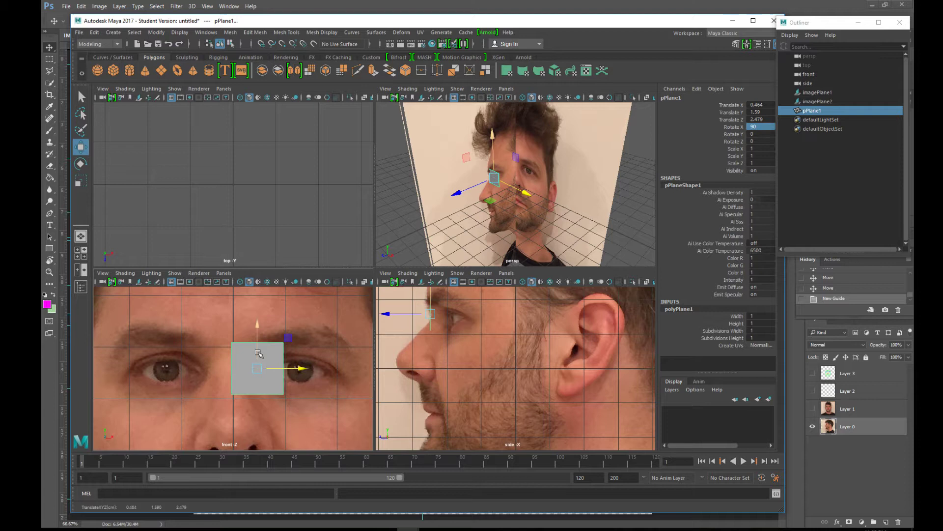
Scale the plane down to a thin strip and shift it slightly left.
key("r")
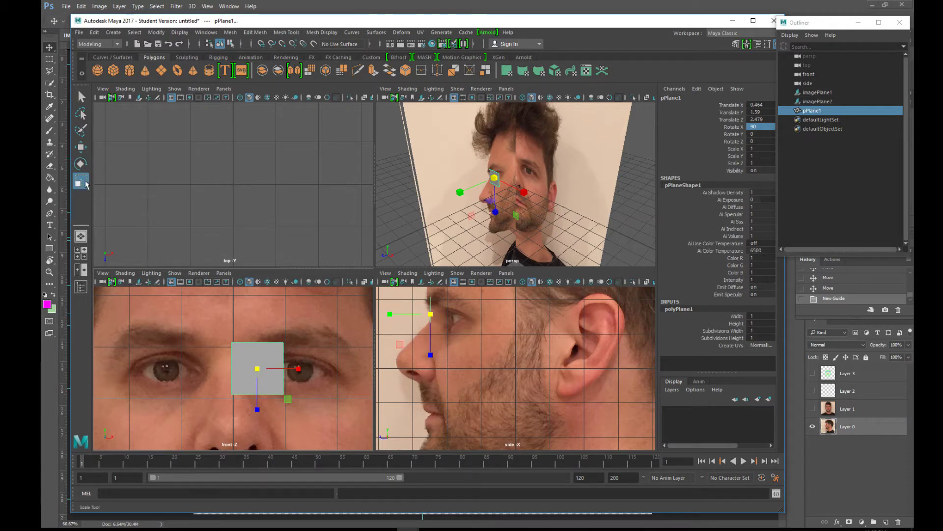
left_click_drag(258, 410, 241, 369)
key("w")
scroll(249, 377, "up", 5)
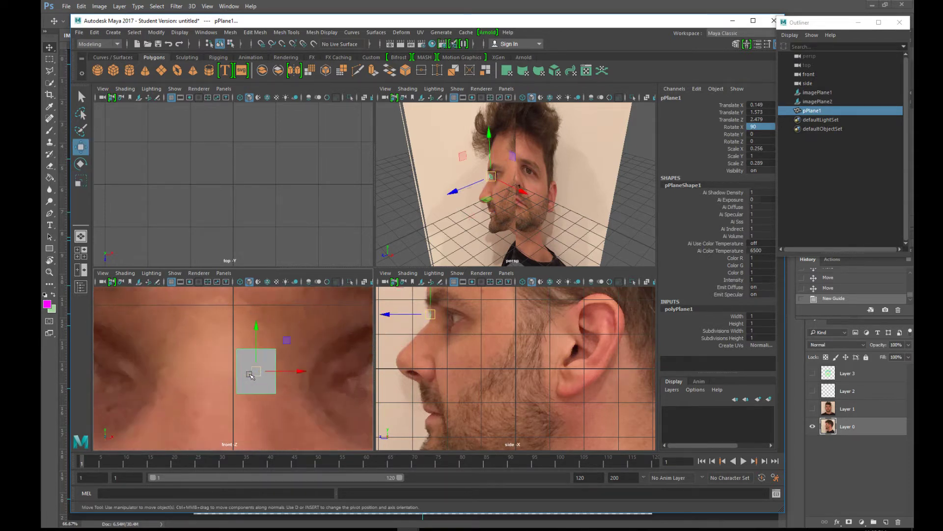
Select the plane's right edge in edge mode and extrude it toward the eye.
right_click(287, 389)
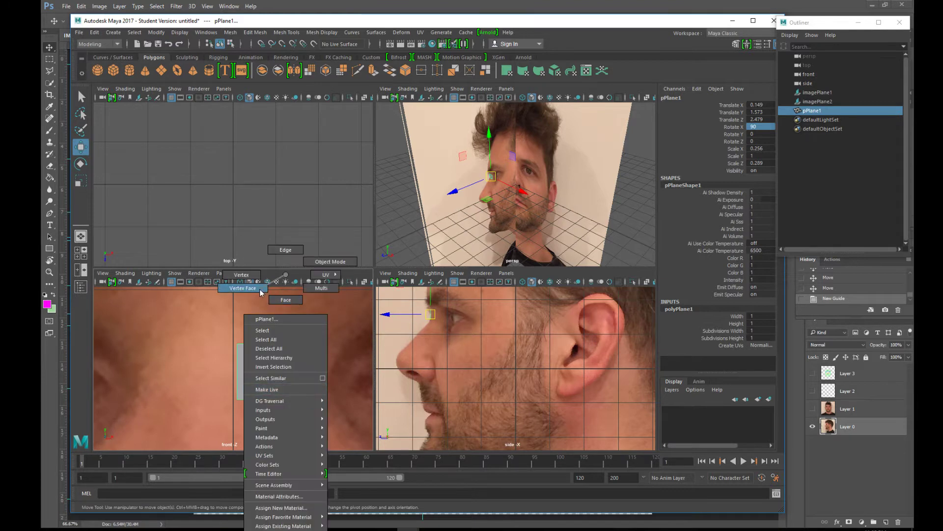
left_click(288, 250)
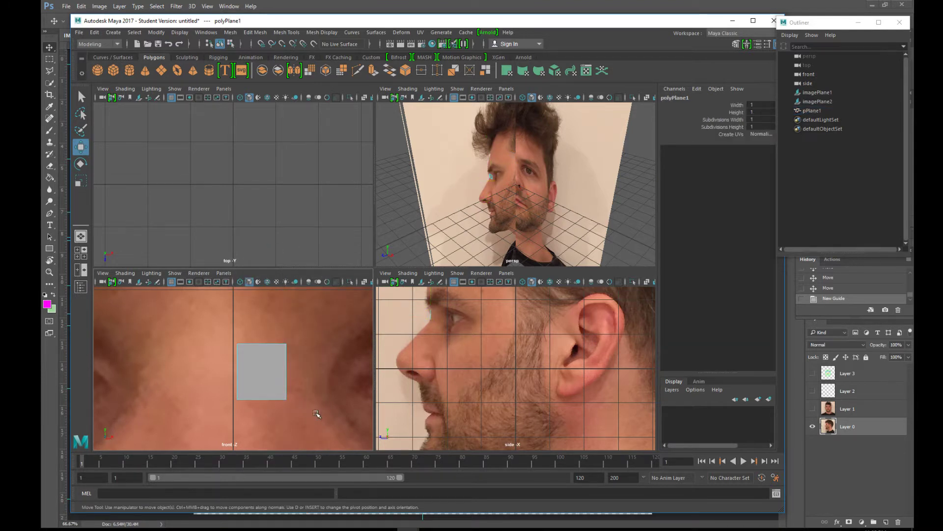
left_click(287, 381)
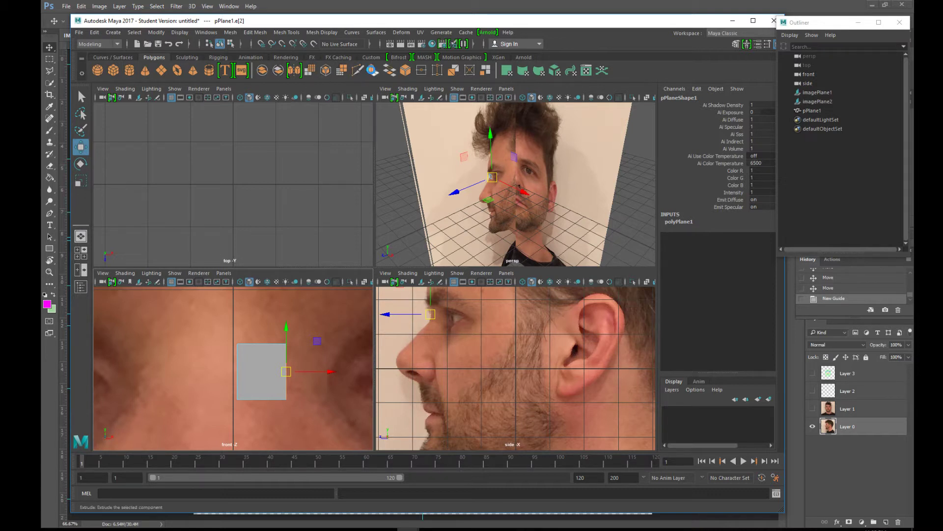
left_click(373, 71)
left_click_drag(290, 376, 397, 408)
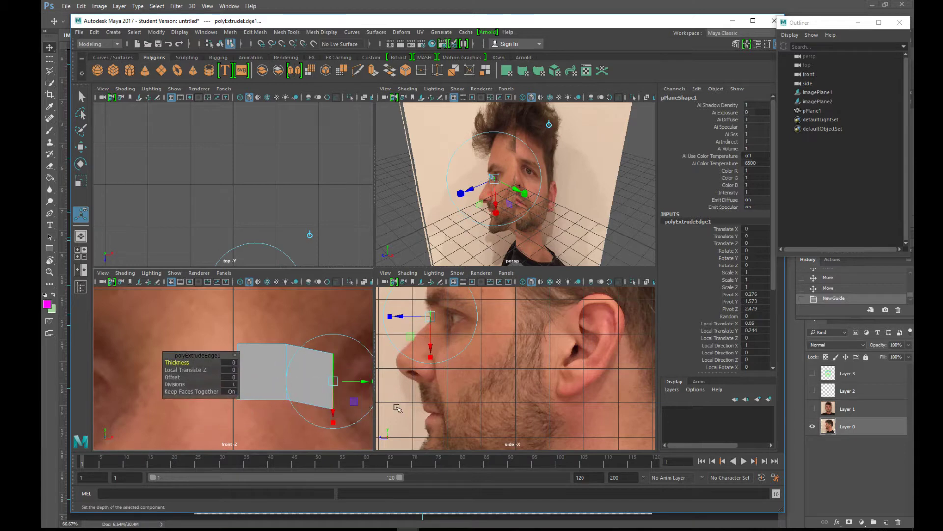
Position and shrink the new edge over the eye, pushed back to Local Translate Z -0.557.
scroll(295, 373, "down", 5)
scroll(295, 373, "up", 3)
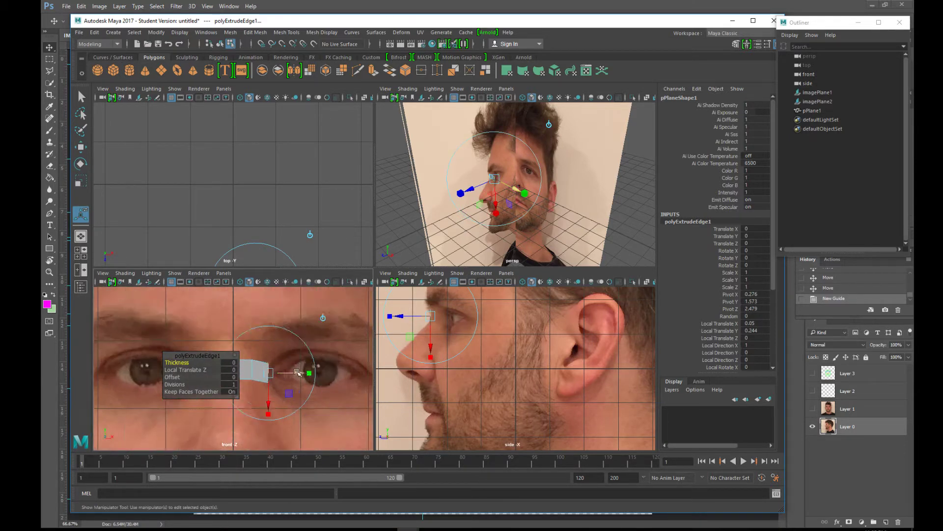
scroll(298, 372, "up", 2)
left_click_drag(298, 372, 299, 378)
left_click_drag(299, 420, 303, 405)
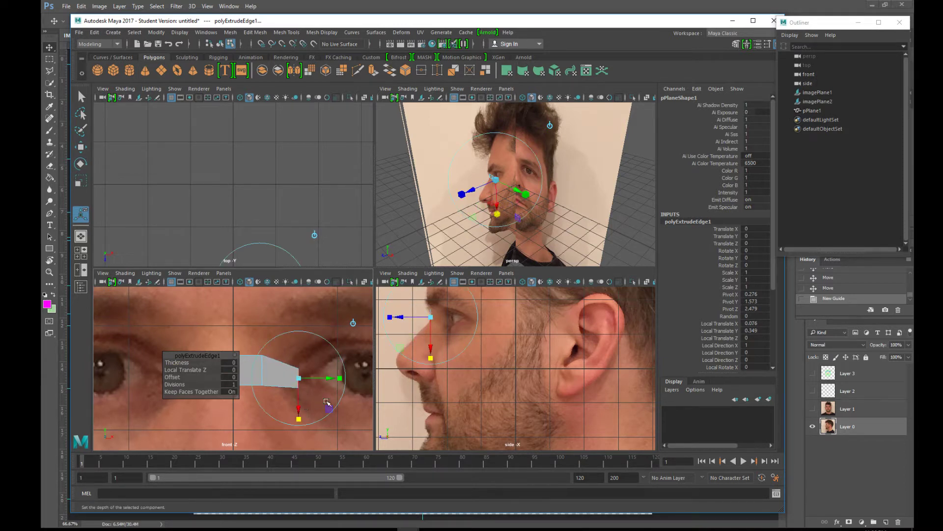
left_click_drag(340, 378, 316, 381)
left_click_drag(300, 412, 303, 400)
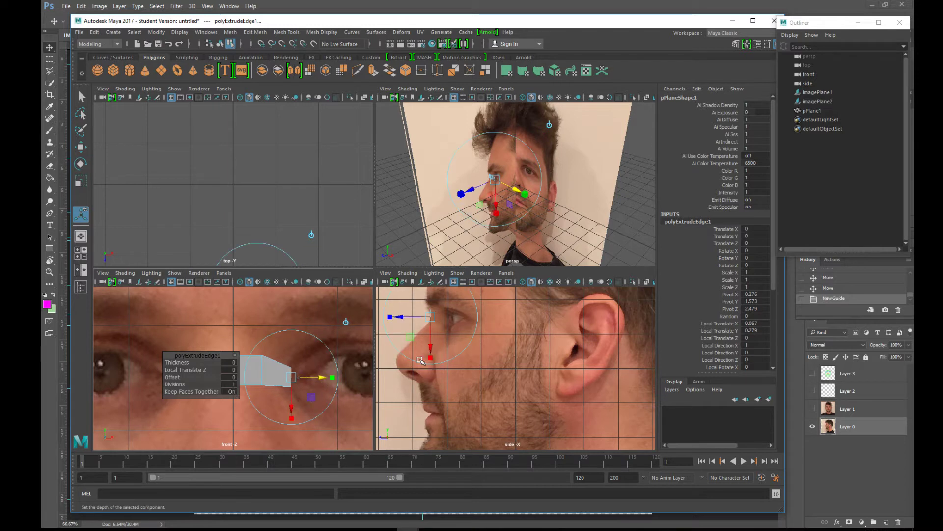
left_click_drag(402, 318, 421, 327)
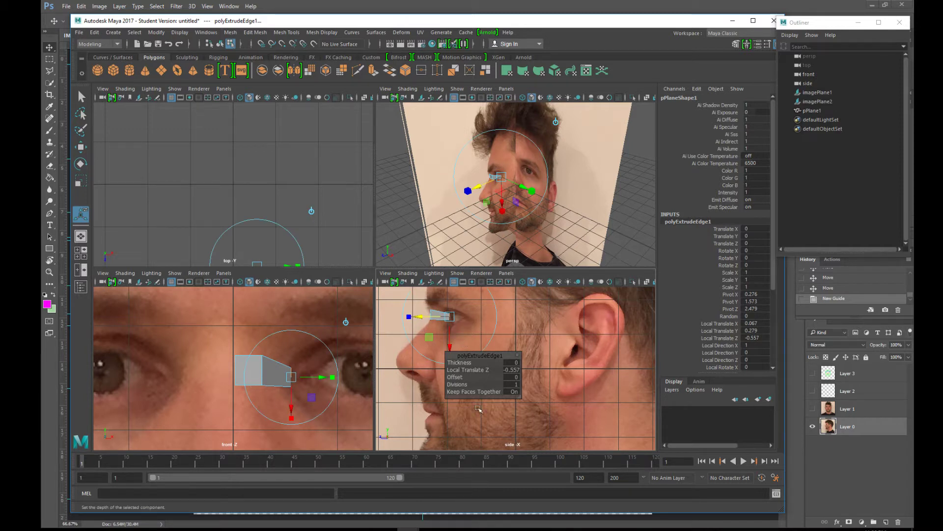
Extrude a second segment across the eye, set back in depth and scaled to 0.788 vertically.
left_click(373, 71)
left_click_drag(319, 379, 339, 380)
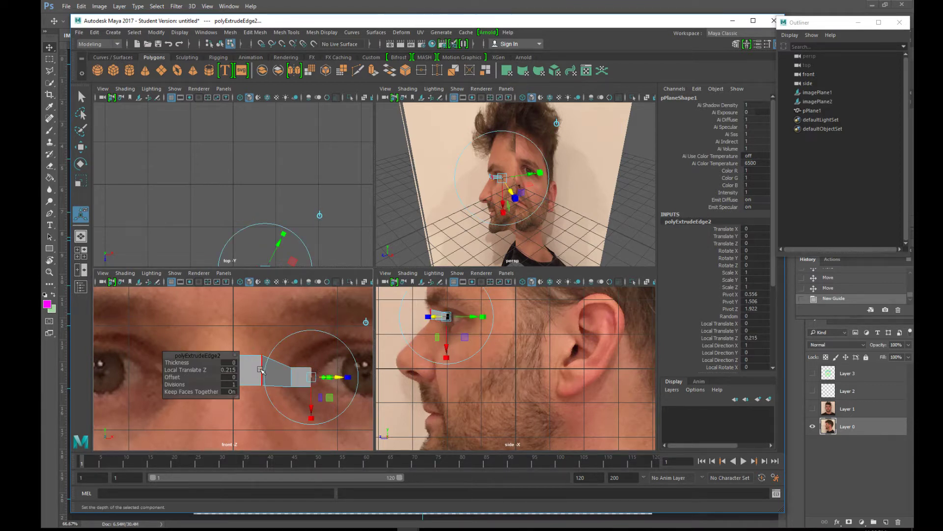
left_click_drag(311, 418, 314, 407)
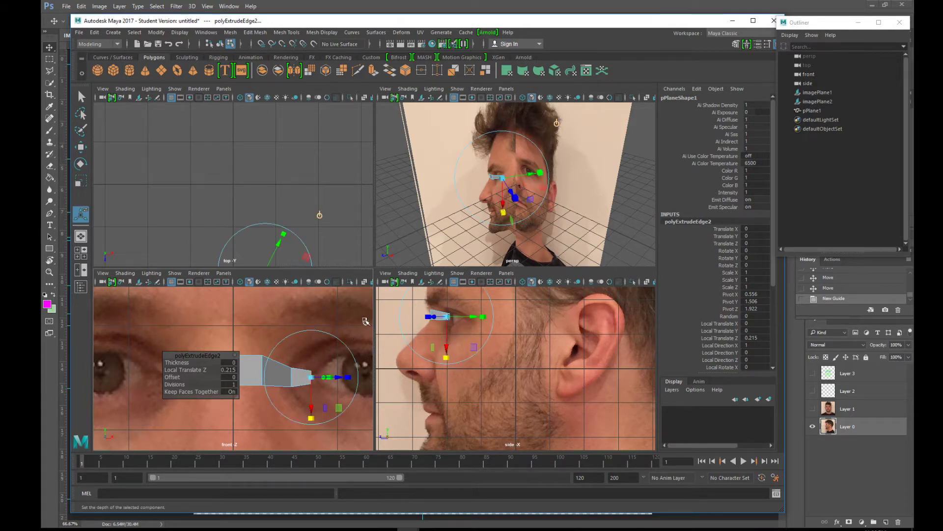
left_click(365, 321)
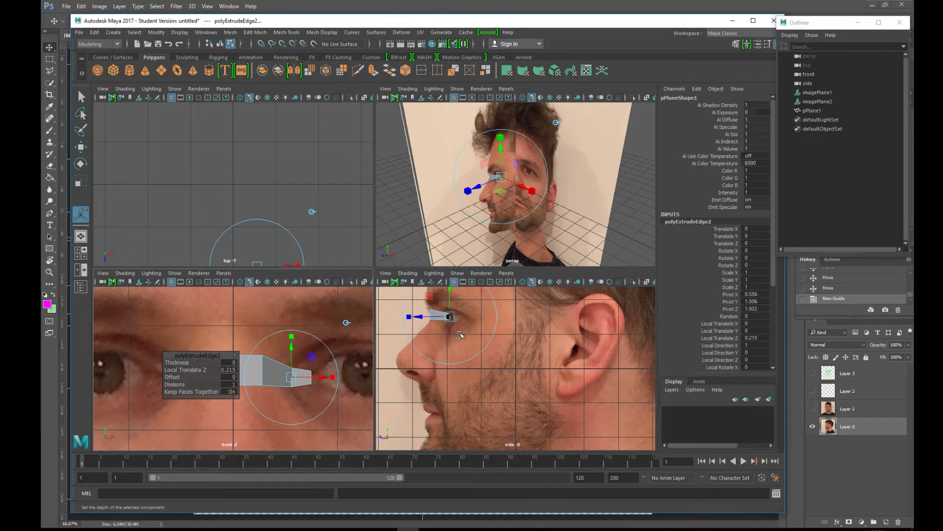
left_click_drag(419, 317, 462, 324)
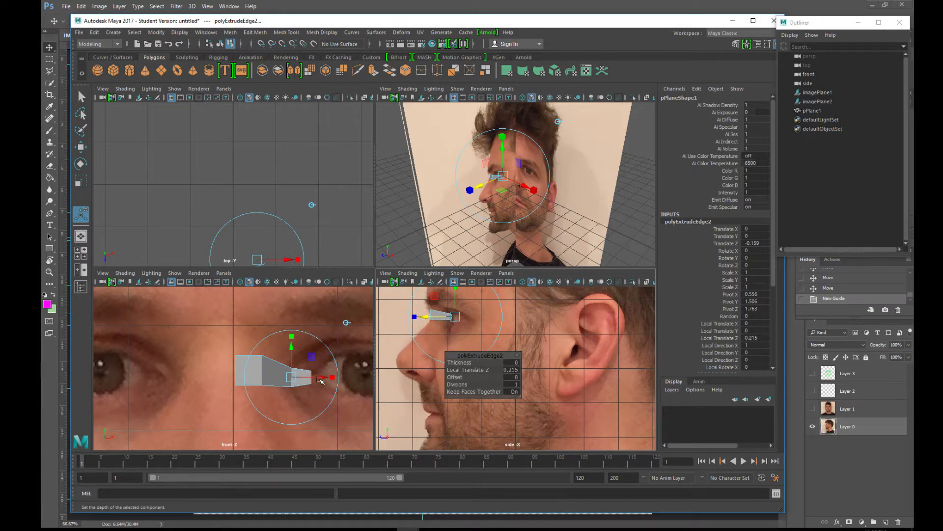
left_click_drag(320, 379, 326, 378)
left_click_drag(298, 336, 300, 347)
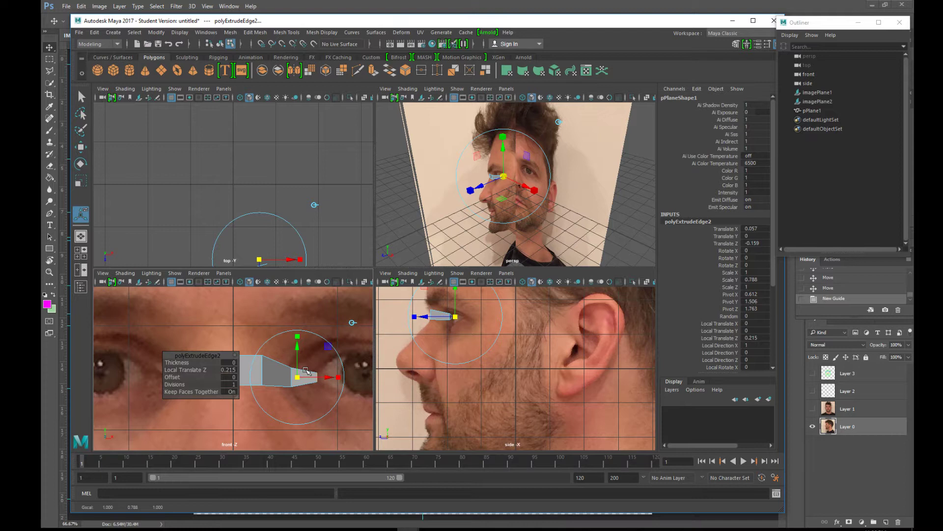
Select the strip's outer end edge and extrude a third segment up and right.
key("t")
left_click(309, 383)
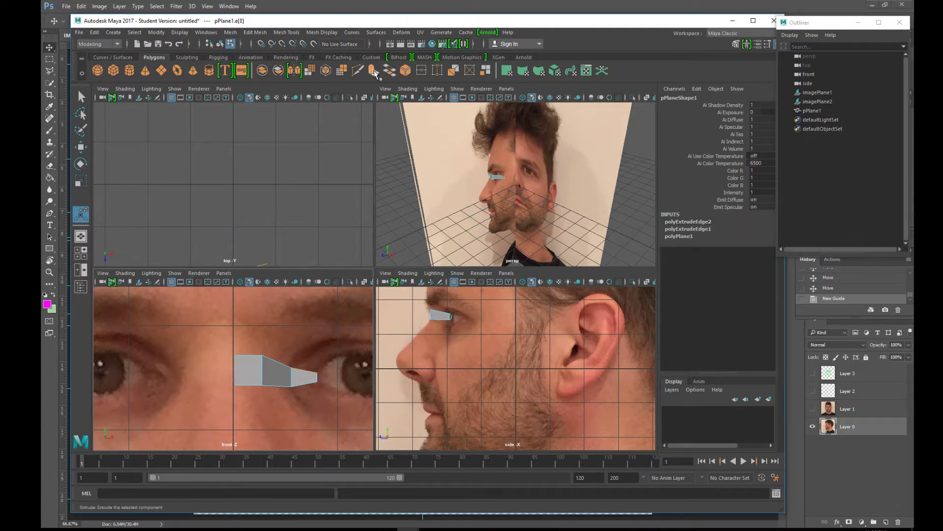
key("ctrl+e")
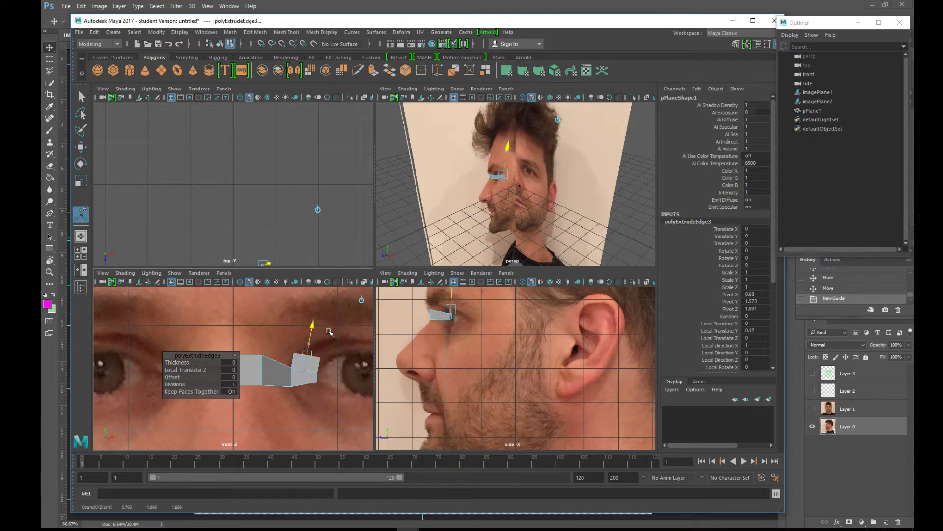
left_click_drag(309, 347, 335, 349)
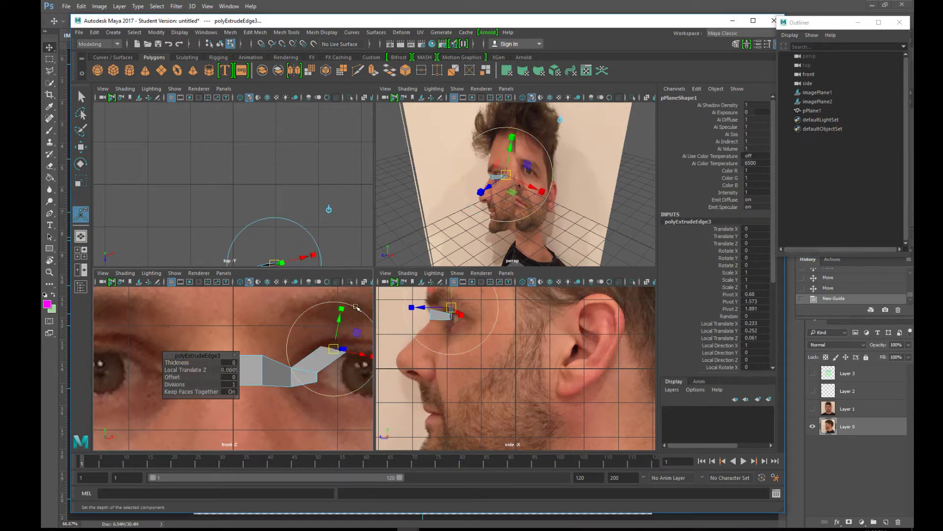
Tilt the third extrusion upward about -46° along the brow, reposition it, and finish it.
left_click(358, 308)
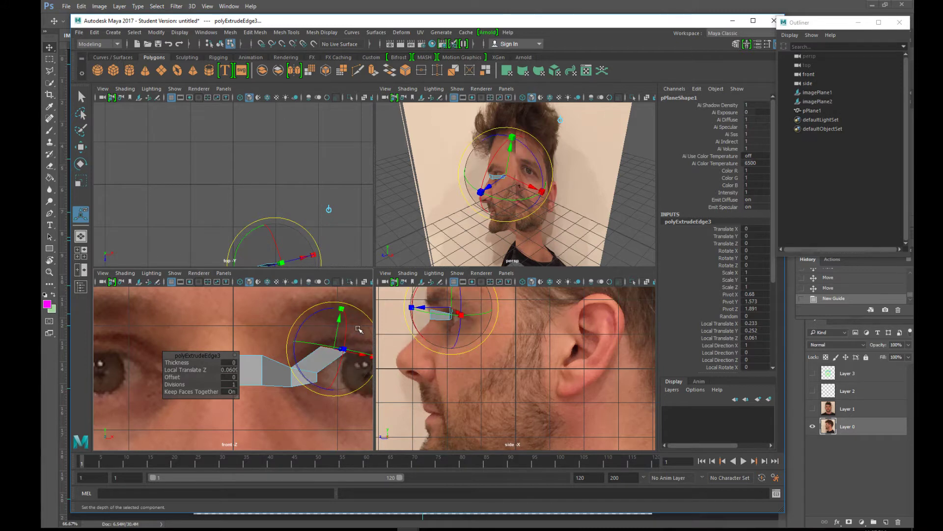
scroll(308, 320, "down", 6)
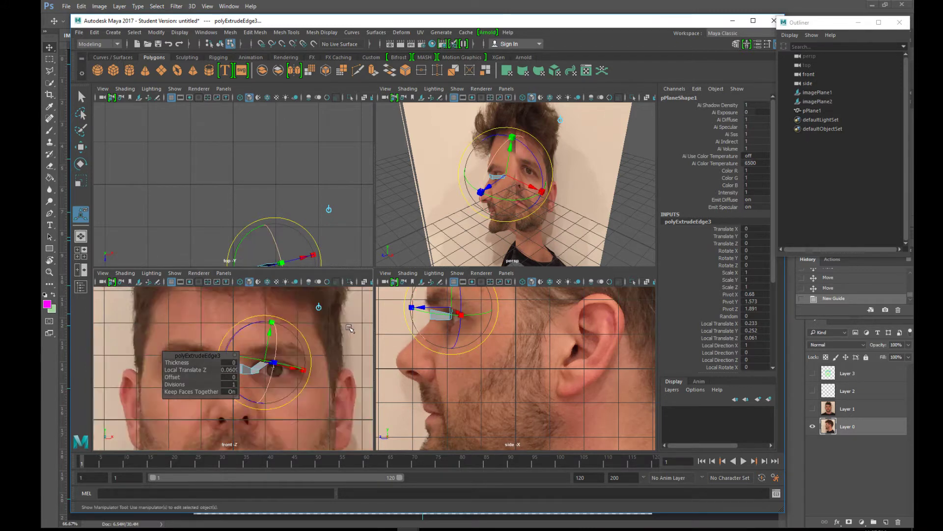
left_click(316, 308)
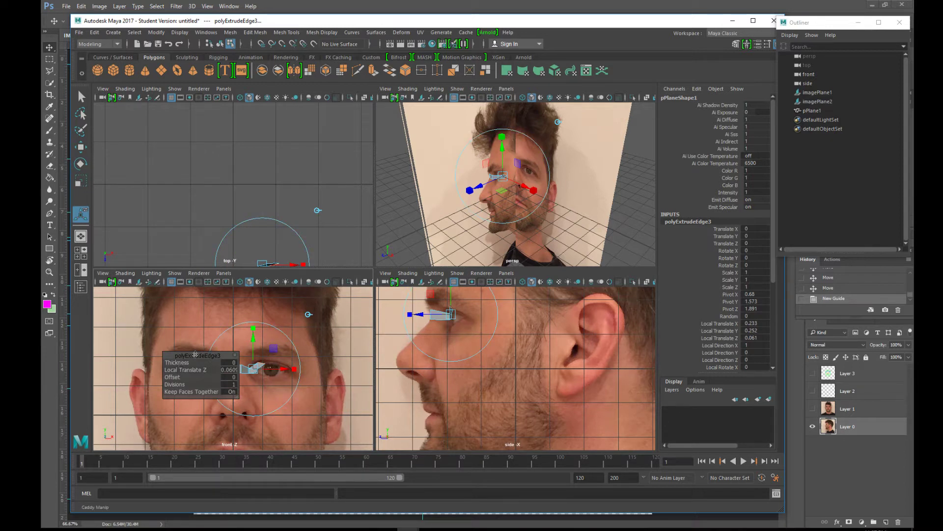
left_click_drag(195, 355, 154, 360)
left_click(136, 367)
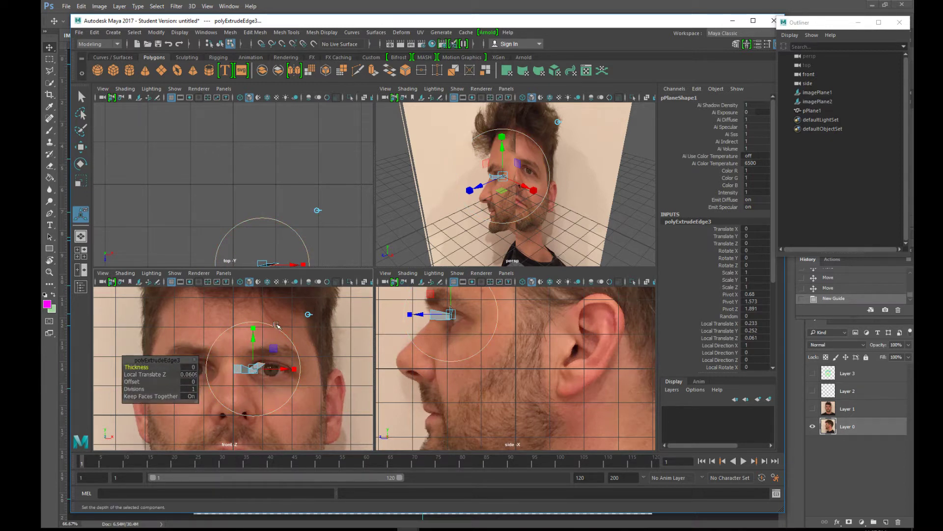
left_click(258, 340)
left_click_drag(237, 334, 268, 333)
scroll(265, 366, "up", 2)
scroll(266, 366, "up", 2)
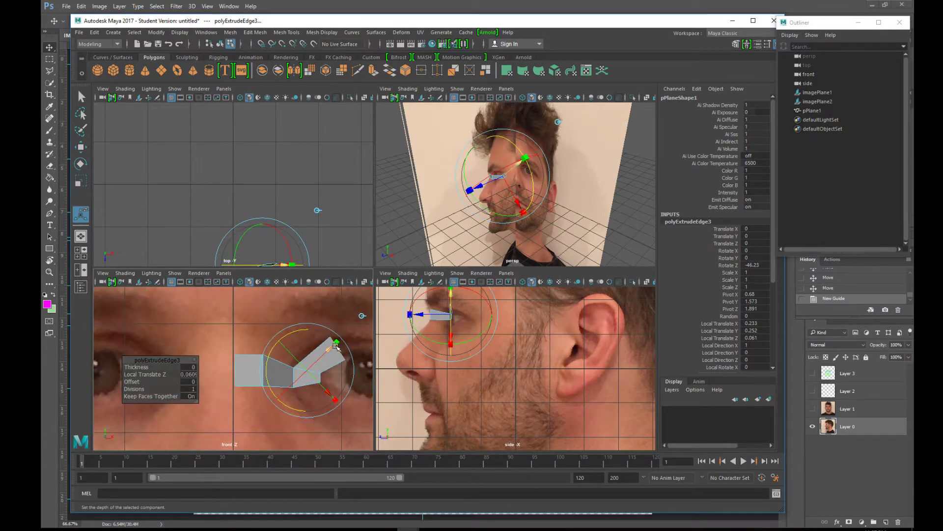
left_click_drag(304, 375, 310, 365)
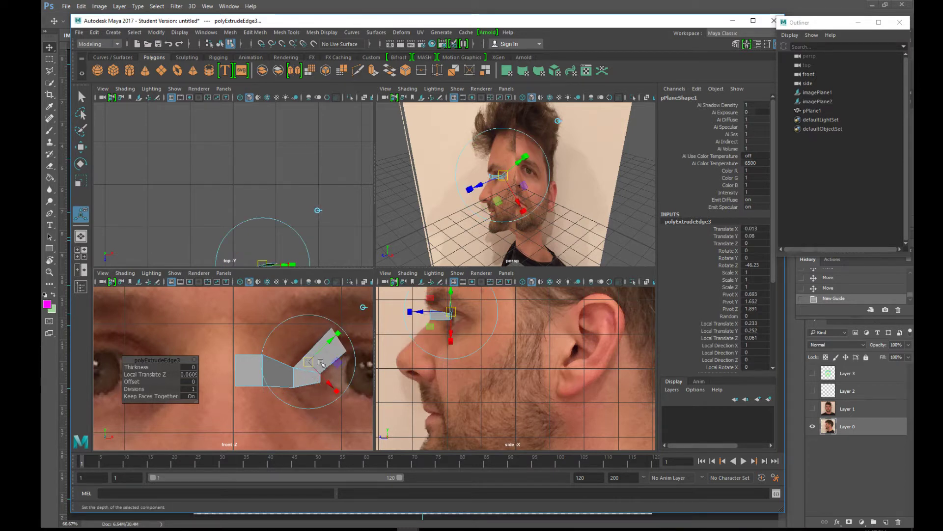
left_click(344, 347)
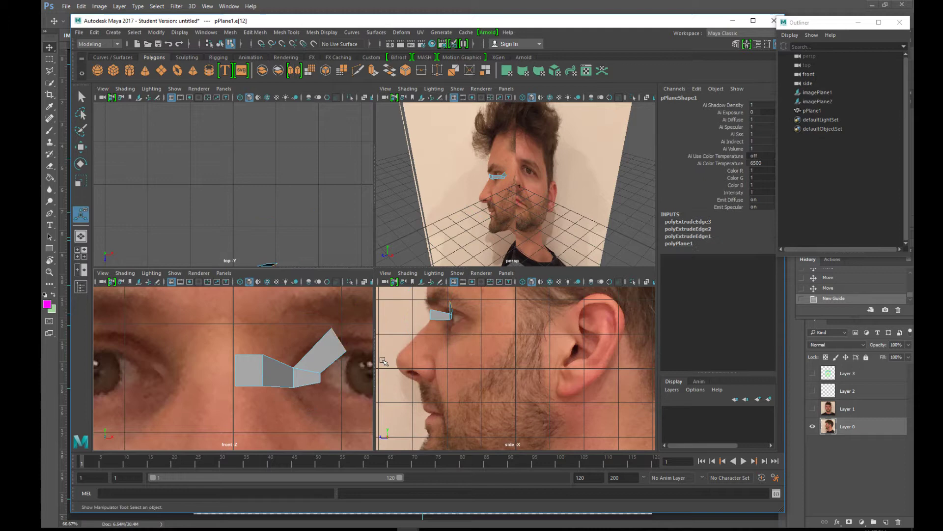
Extrude a fourth segment and pull it up and right in a maximized front view.
key("ctrl+e")
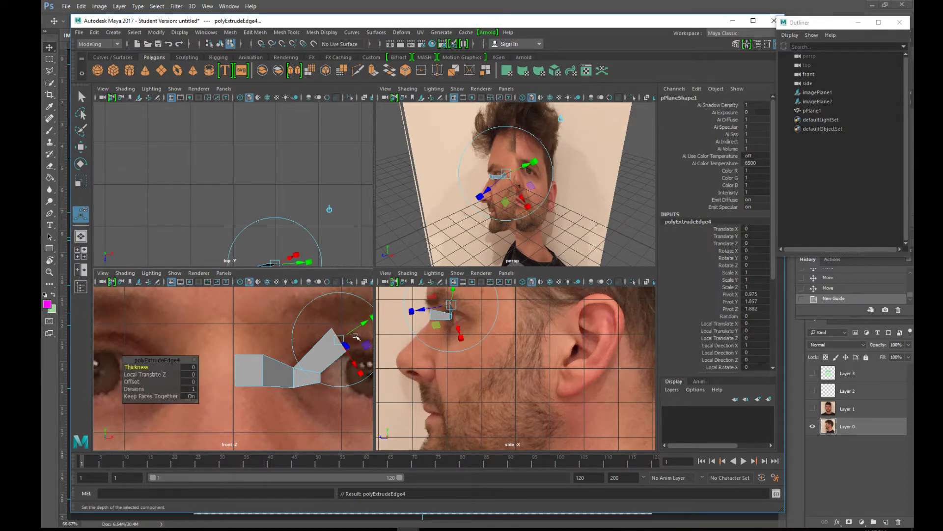
key("space")
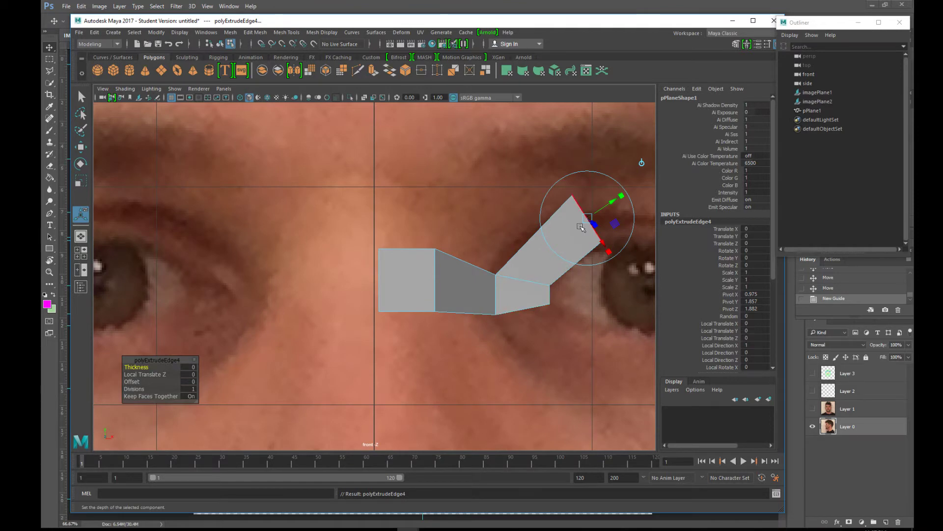
left_click_drag(586, 218, 648, 216)
scroll(486, 259, "down", 5)
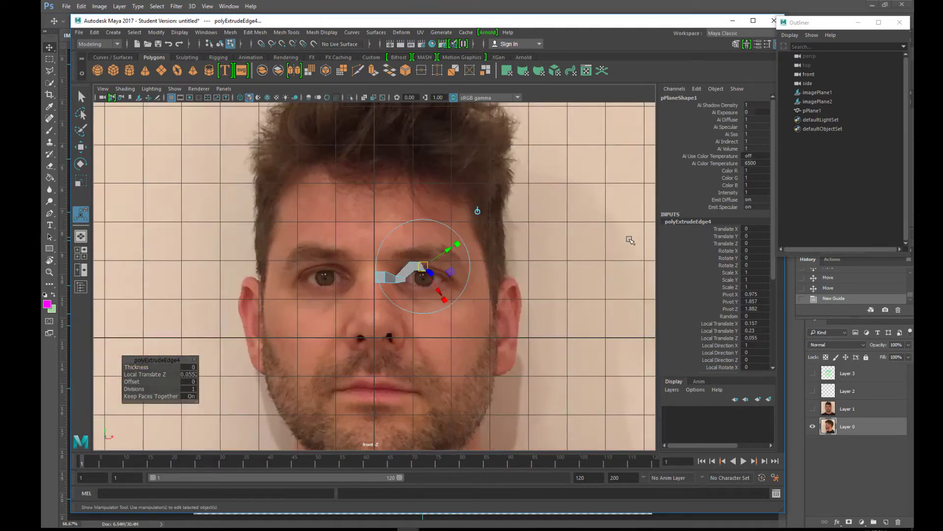
scroll(485, 260, "up", 5)
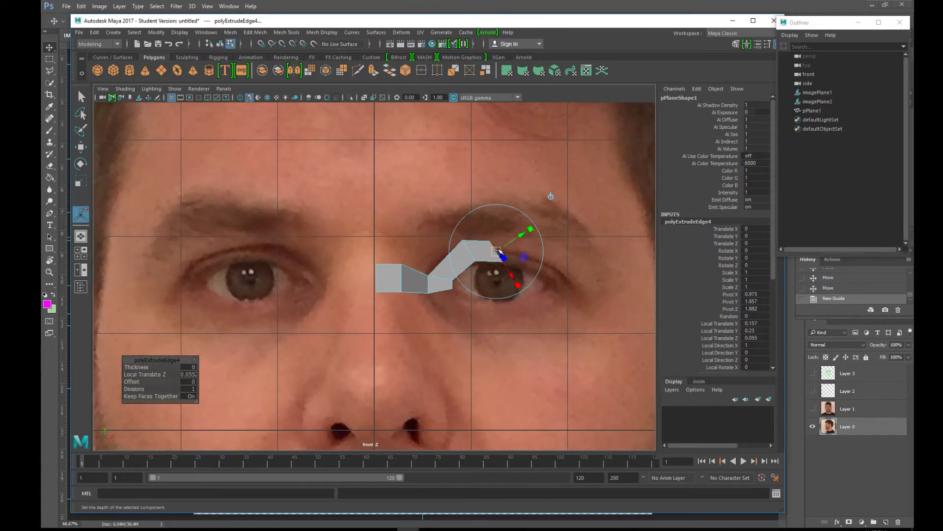
left_click_drag(498, 252, 527, 259)
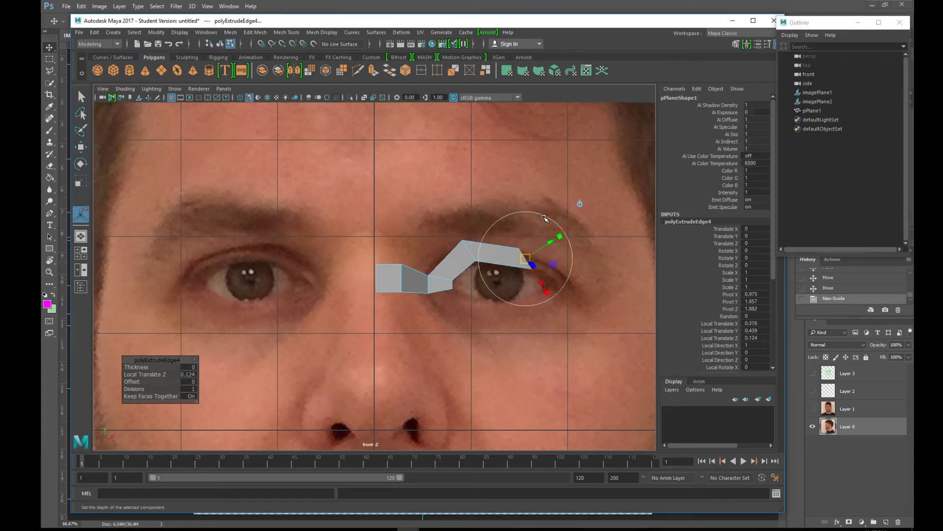
Rotate the fourth segment about -54.5° along the upper eyelid and narrow it horizontally.
left_click(579, 205)
left_click_drag(489, 207, 541, 248)
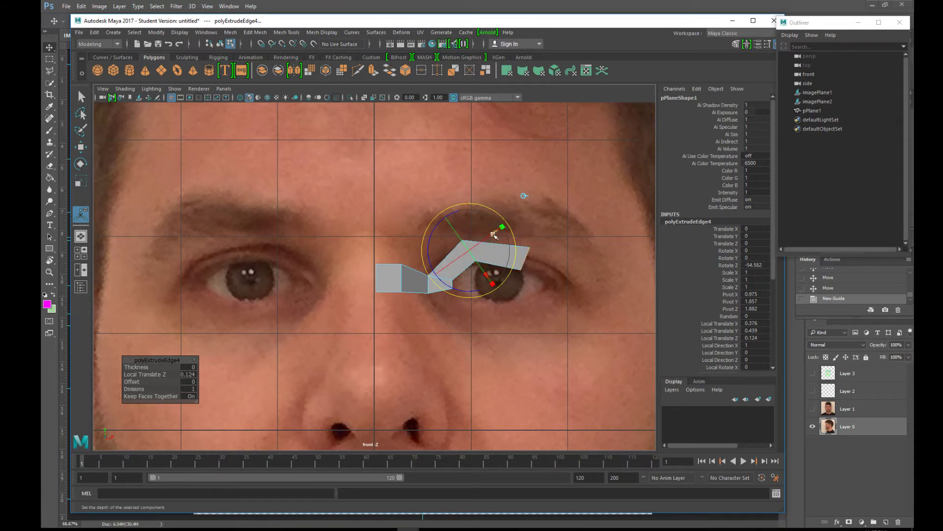
left_click_drag(470, 253, 478, 254)
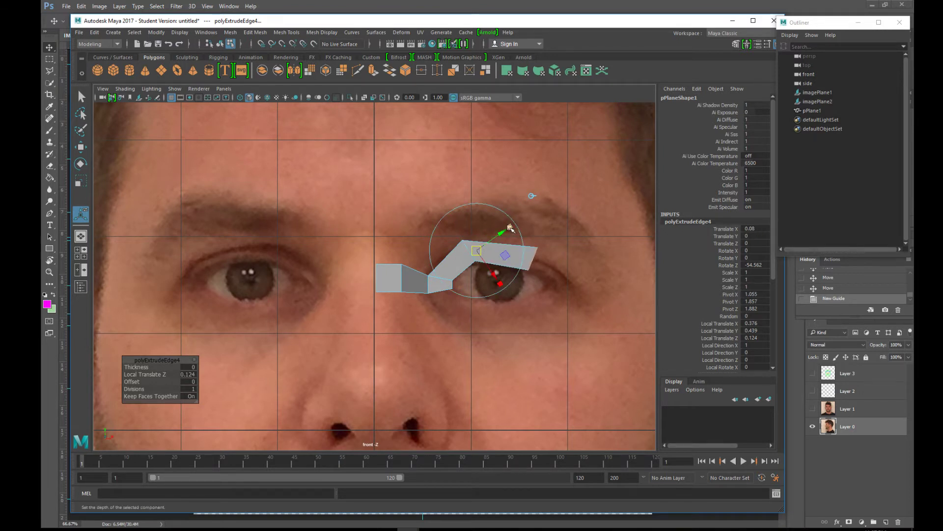
left_click_drag(500, 284, 510, 226)
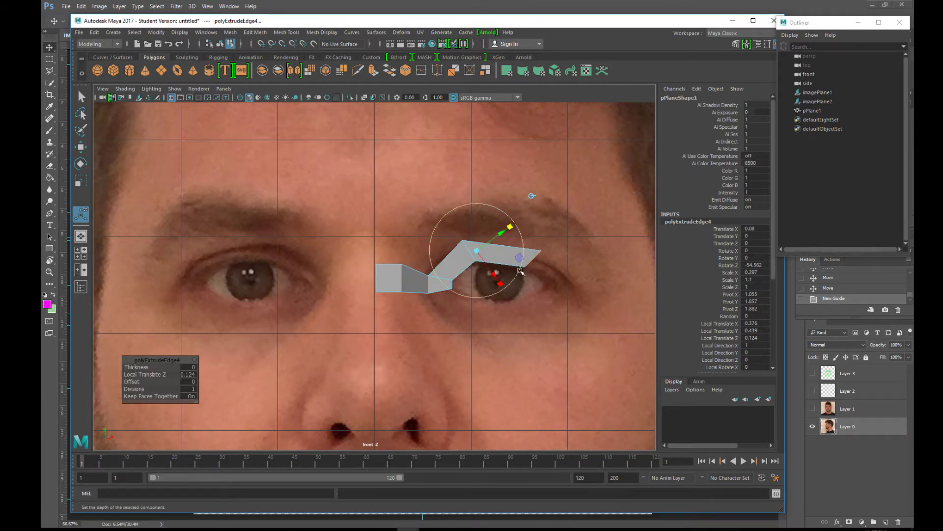
Extrude fifth and sixth segments, bending the strip down around the eye's outer corner at -37.662°.
key("q")
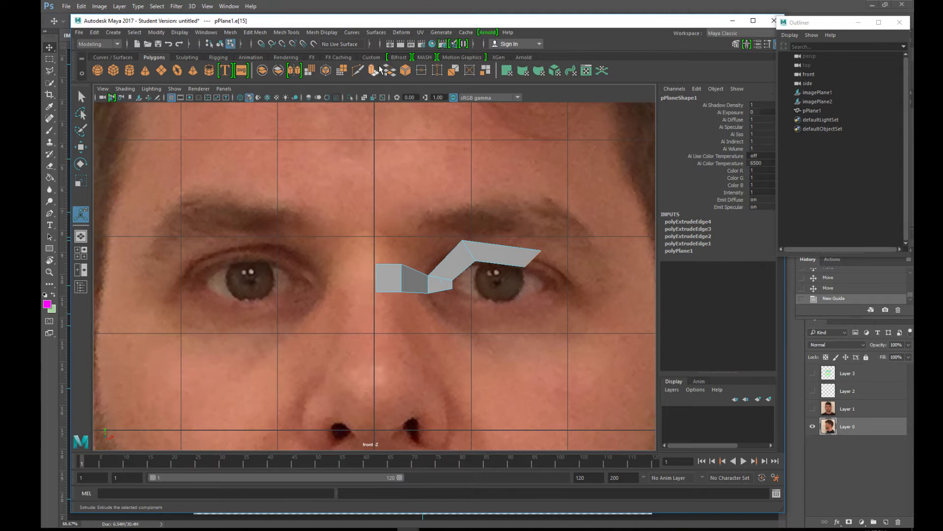
left_click(374, 71)
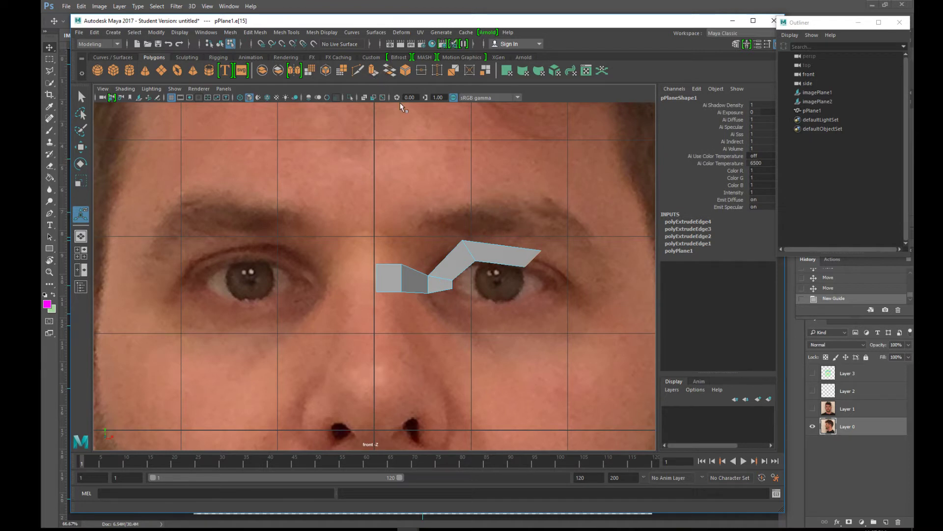
left_click(589, 204)
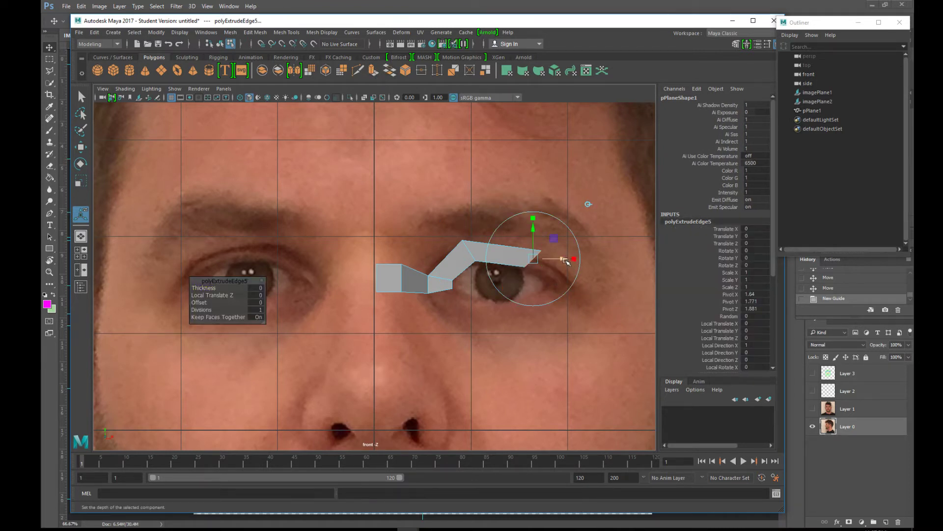
left_click_drag(567, 261, 570, 273)
left_click_drag(571, 230, 556, 244)
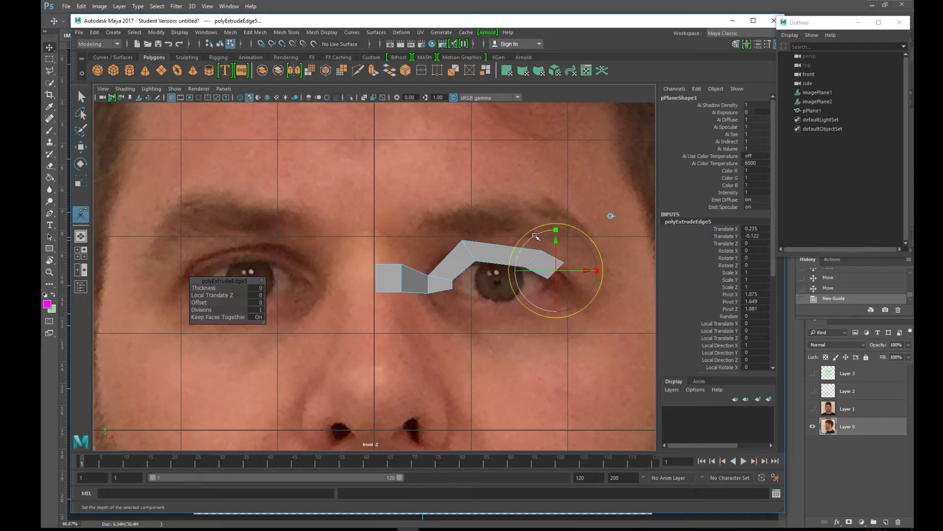
left_click_drag(536, 235, 569, 255)
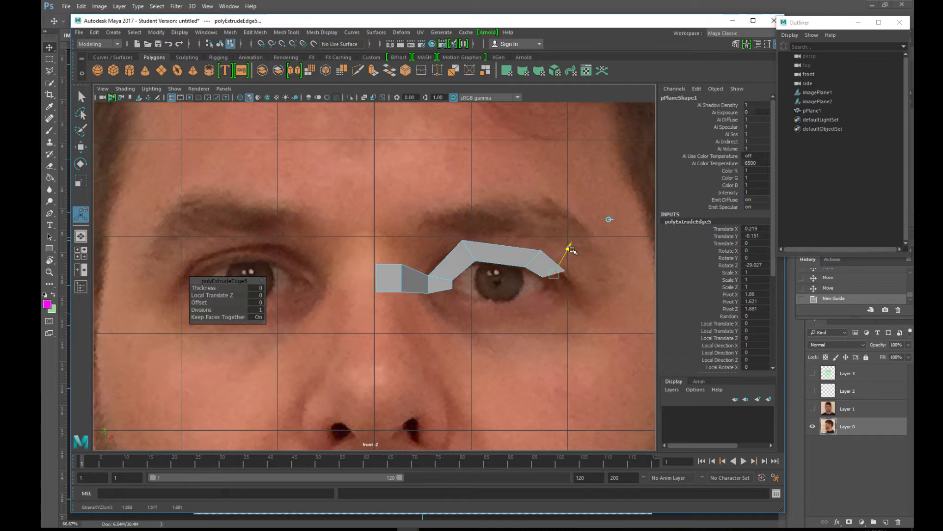
left_click_drag(572, 251, 570, 255)
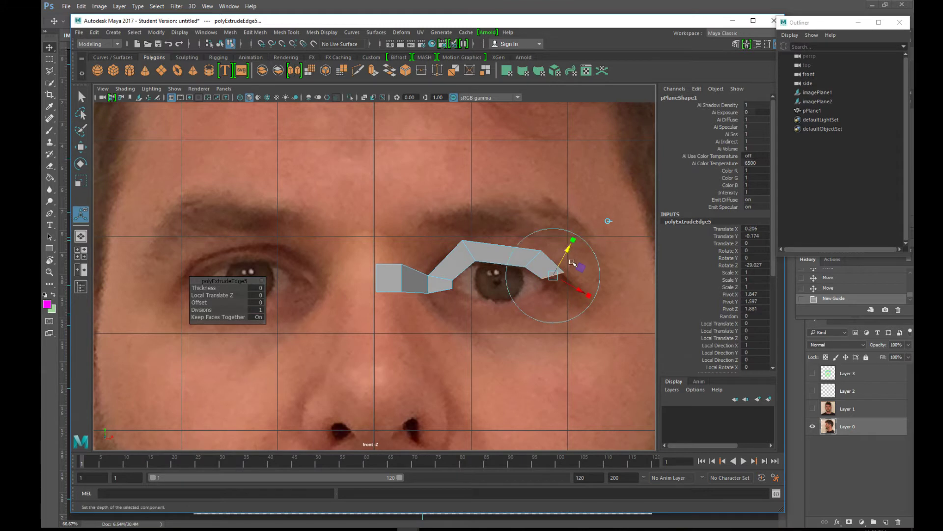
left_click(373, 72)
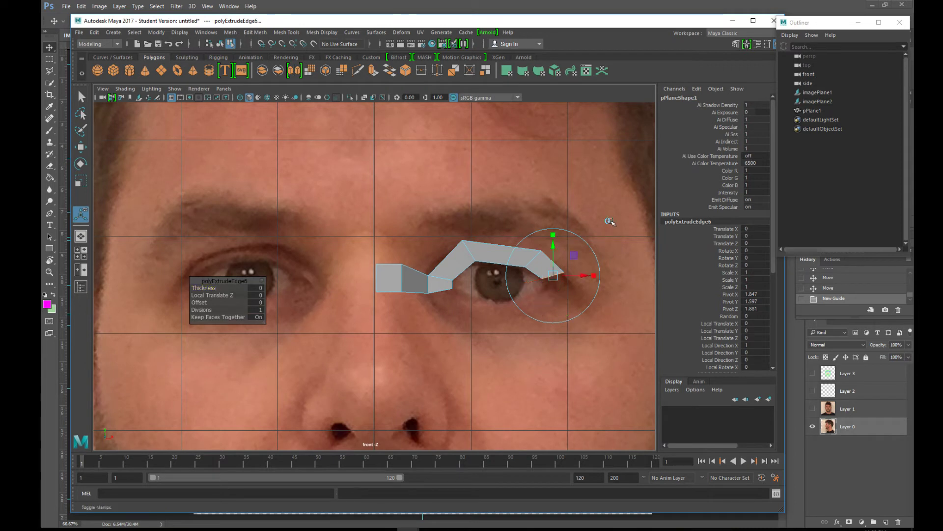
left_click_drag(553, 249, 595, 266)
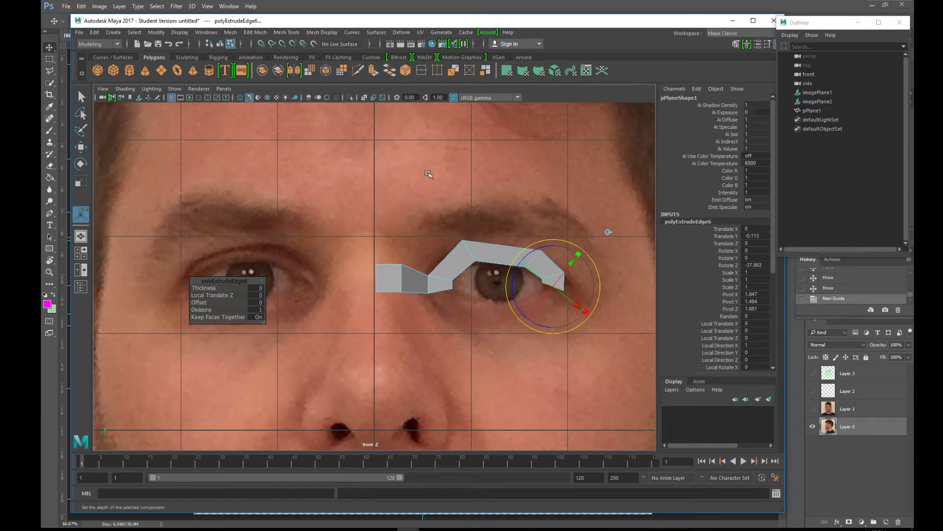
Extrude a seventh segment and place it lower beside the eye's outer corner.
key("ctrl+e")
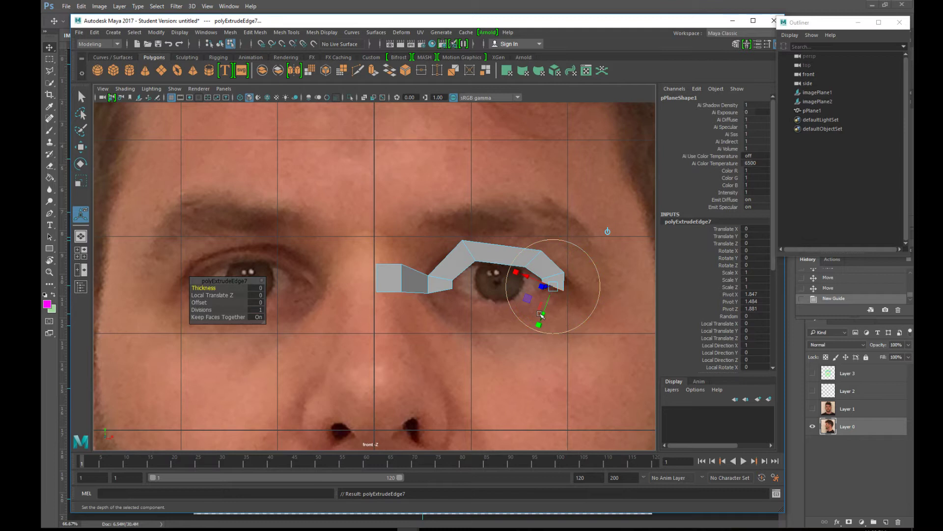
left_click(609, 232)
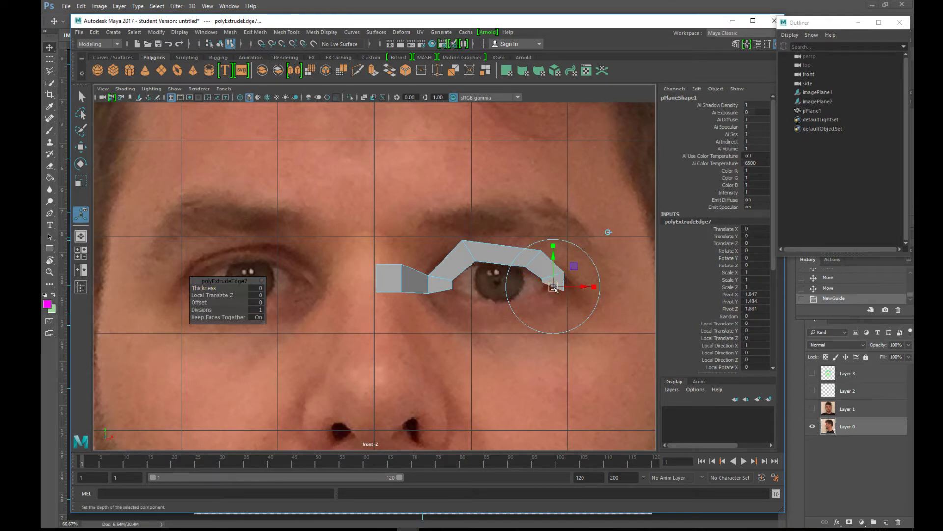
mouse_move(553, 286)
left_mouse_down()
mouse_move(533, 315)
mouse_move(492, 297)
mouse_move(497, 275)
mouse_move(565, 283)
left_mouse_up()
left_click_drag(528, 309, 525, 312)
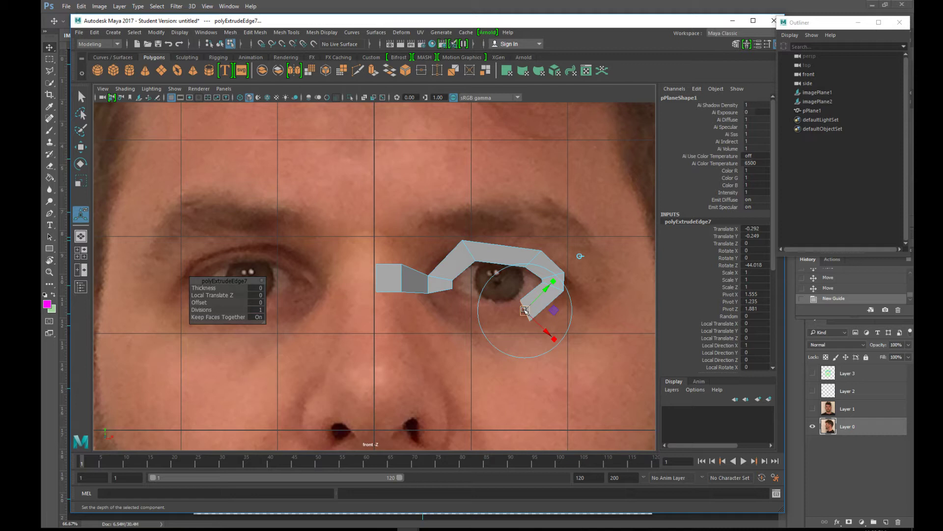
Extrude an eighth segment beneath the eye, rotated to follow the lower lid.
key("ctrl+e")
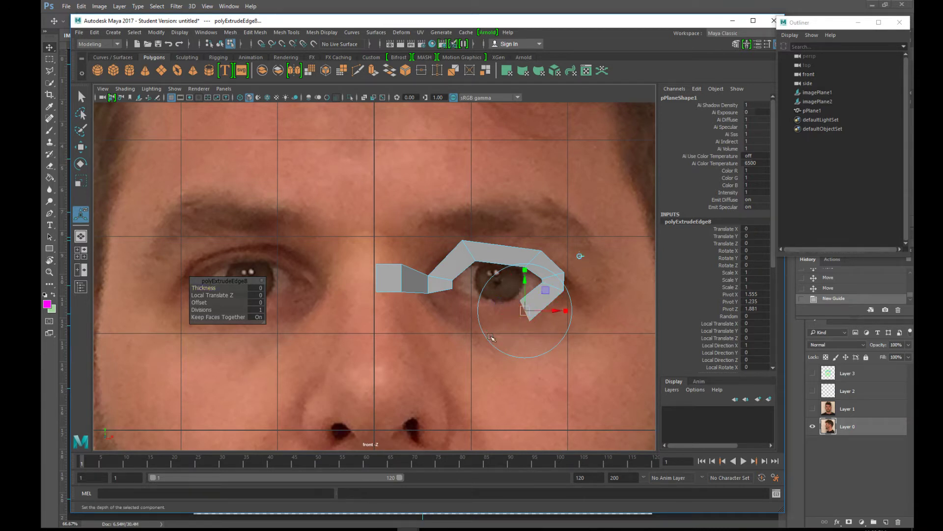
left_click_drag(524, 311, 476, 309)
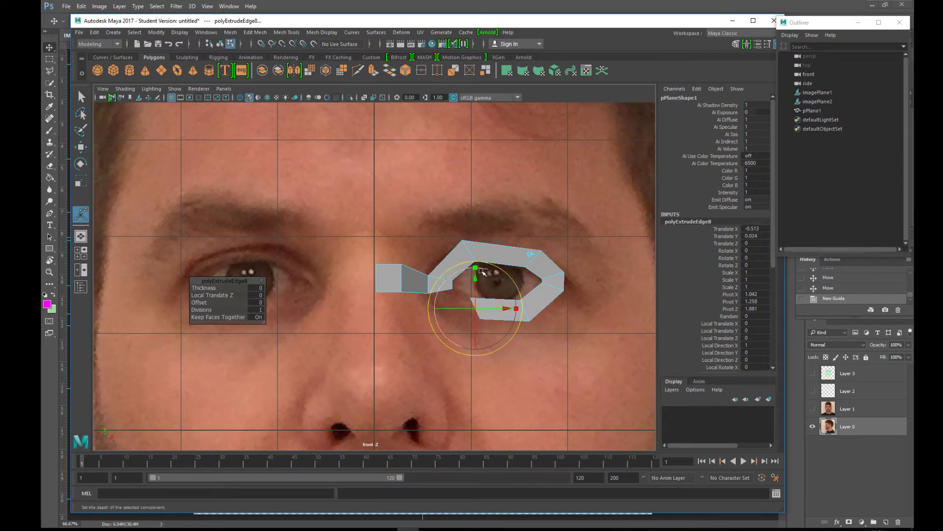
left_click_drag(476, 266, 498, 291)
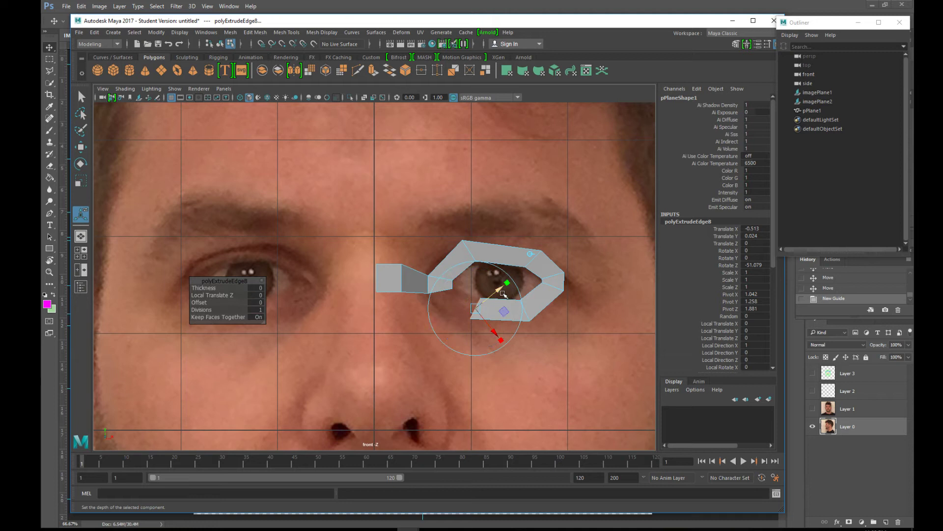
left_click_drag(475, 310, 473, 309)
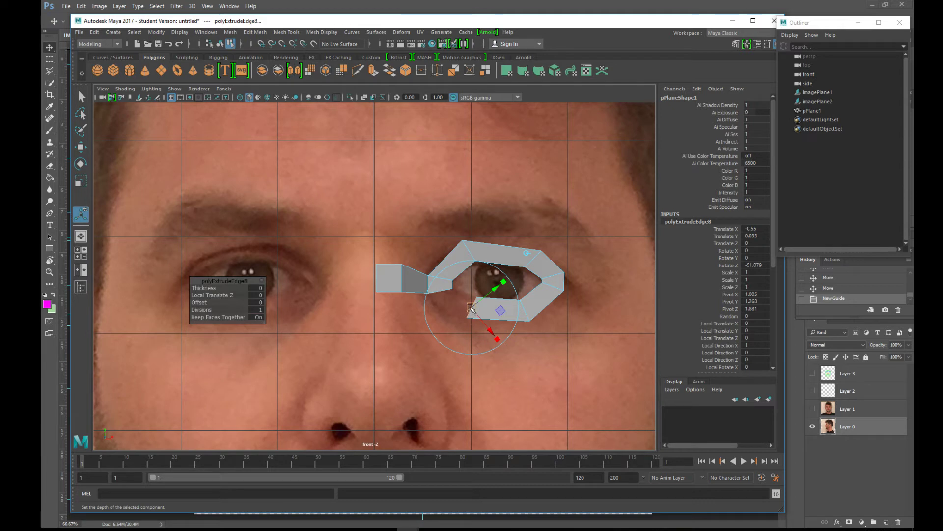
Extrude a ninth segment toward the inner corner, tilted -35.666° to meet the strip's start.
key("ctrl+e")
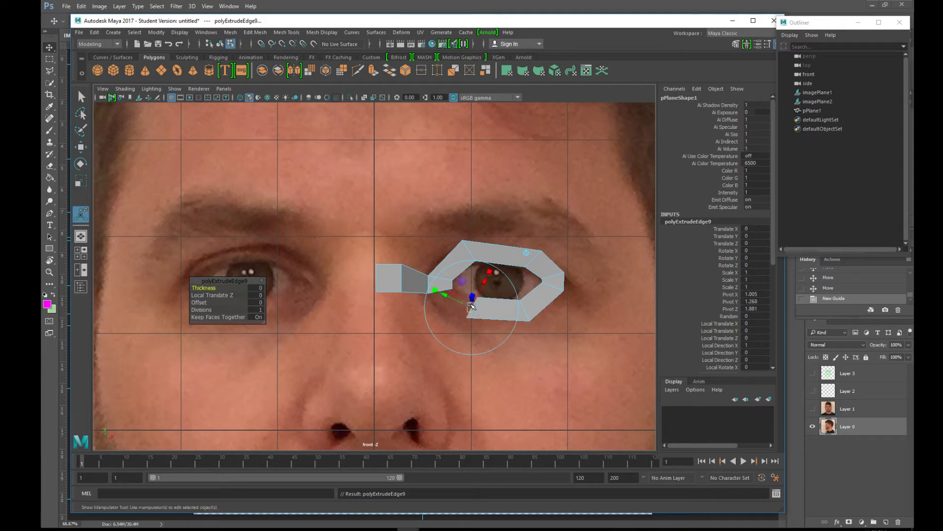
left_click(524, 257)
left_click_drag(480, 310, 447, 301)
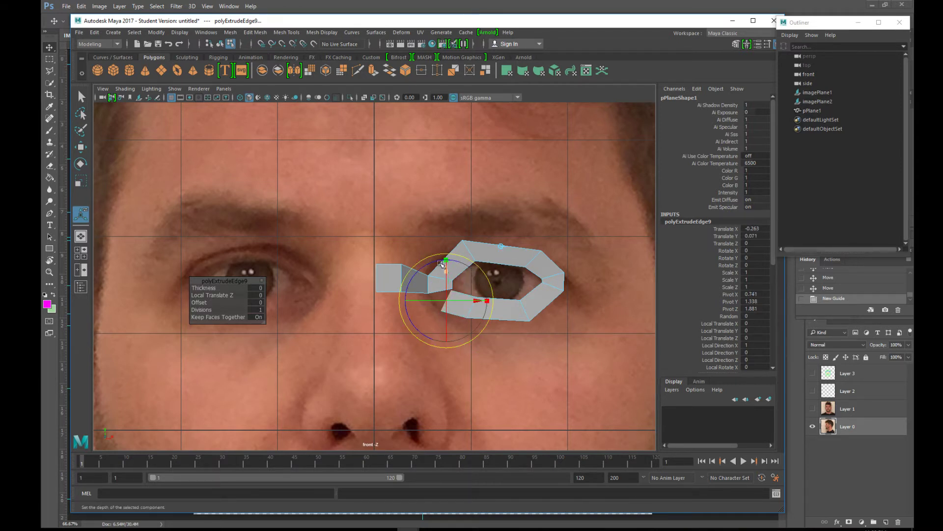
left_click_drag(435, 265, 456, 292)
Move a gap vertex up and merge the first vertex pair with Edit Mesh > Merge.
scroll(455, 292, "up", 2)
scroll(456, 292, "up", 3)
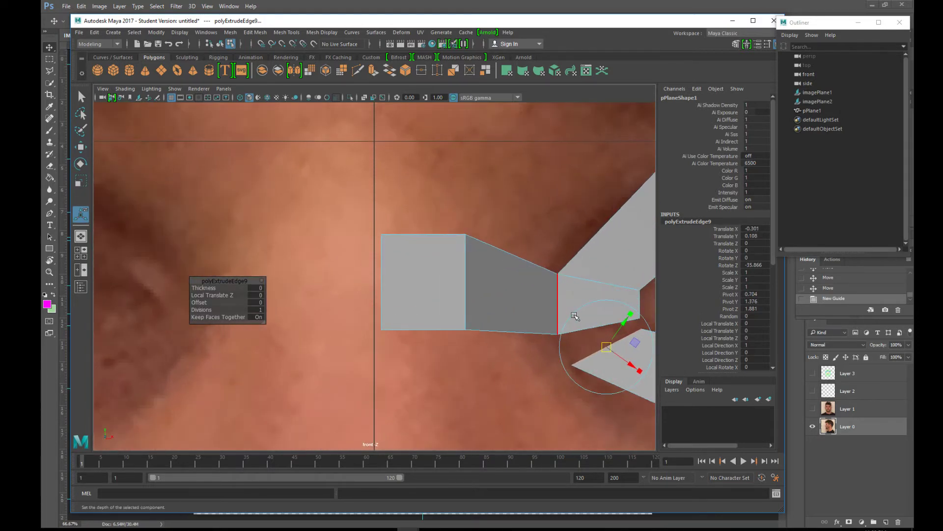
scroll(597, 315, "up", 2)
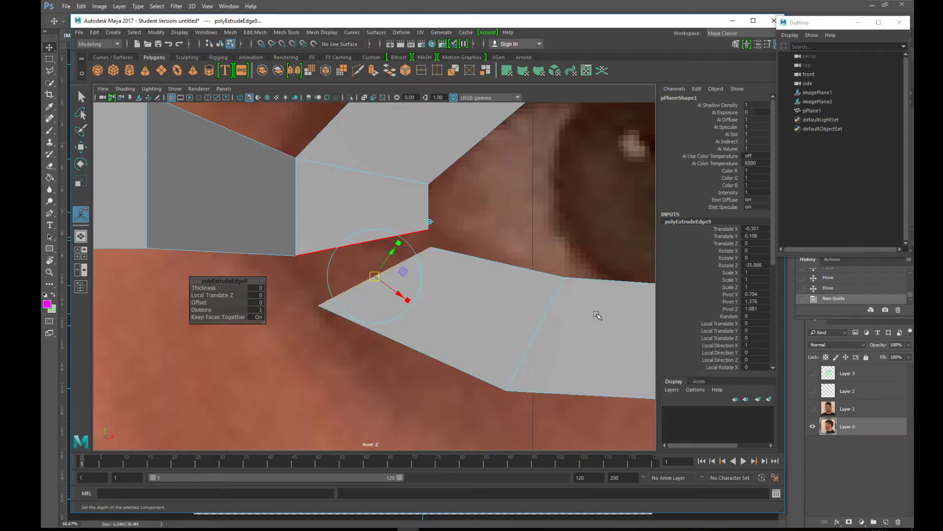
right_click_drag(433, 252, 379, 250)
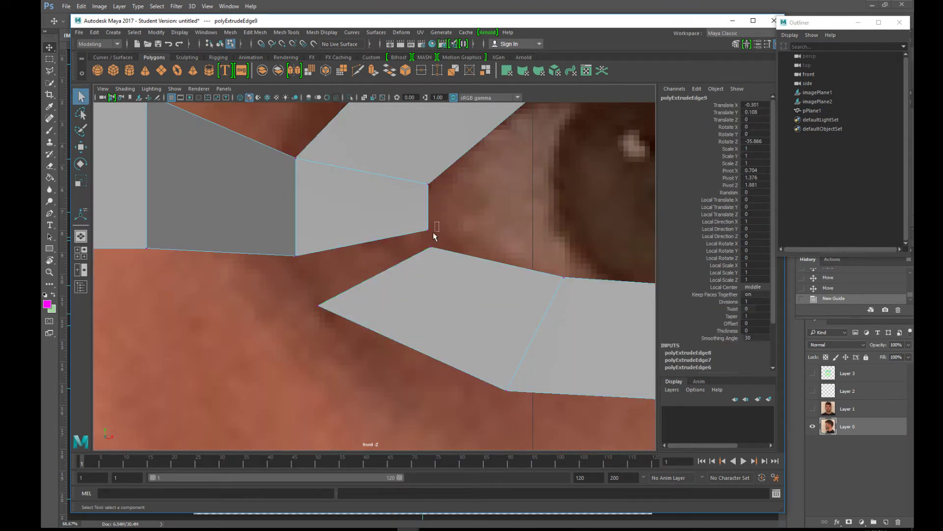
left_click_drag(423, 258, 431, 238)
key("w")
left_click_drag(309, 295, 293, 262)
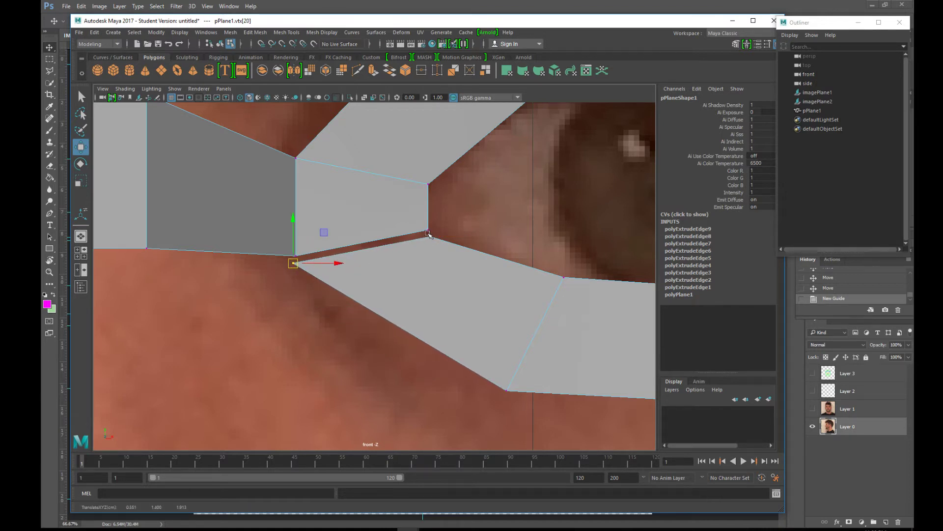
left_click_drag(438, 226, 416, 247)
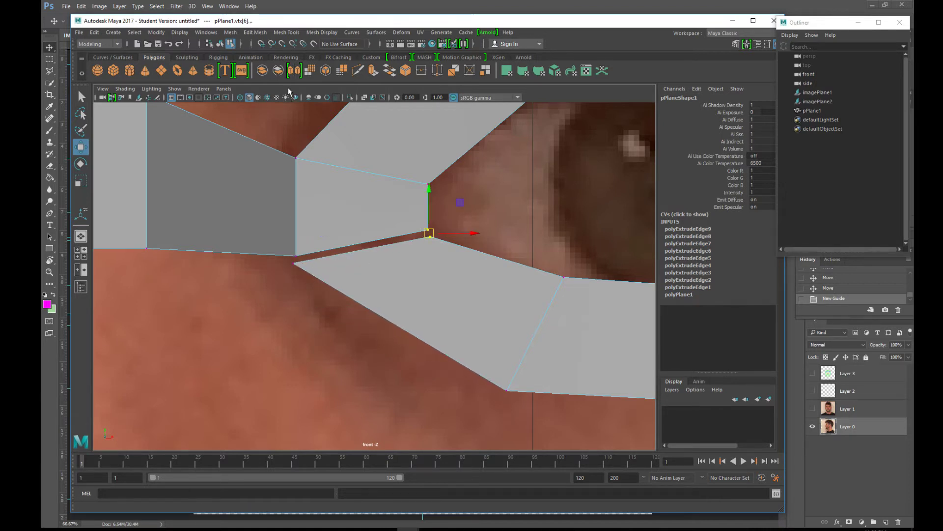
left_click(286, 32)
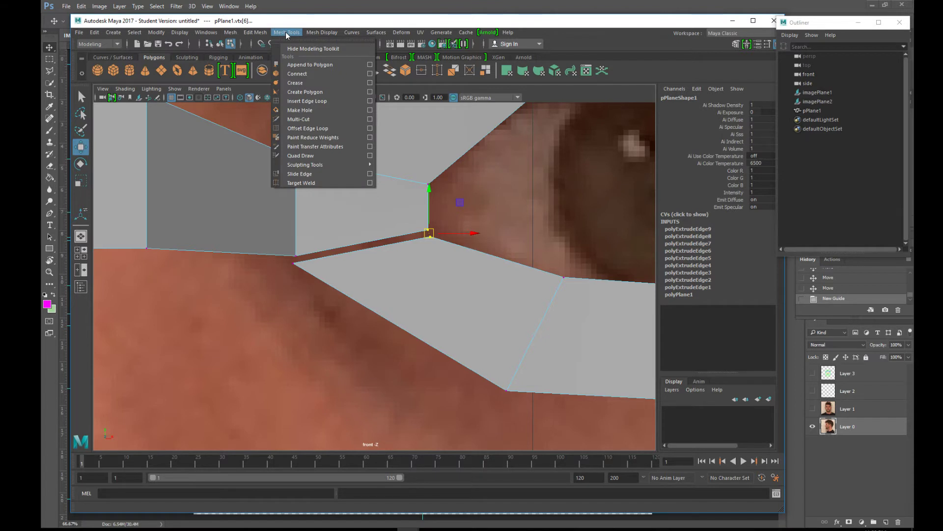
mouse_move(249, 35)
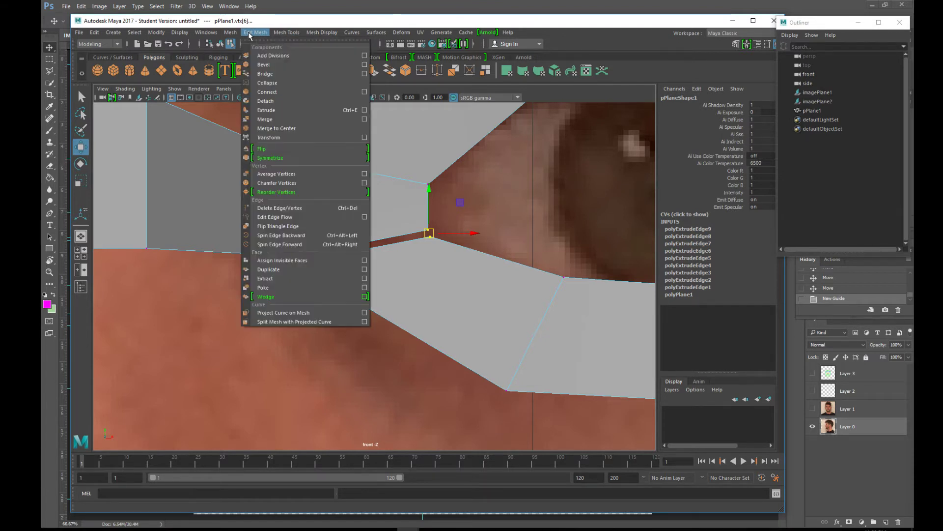
left_click(365, 119)
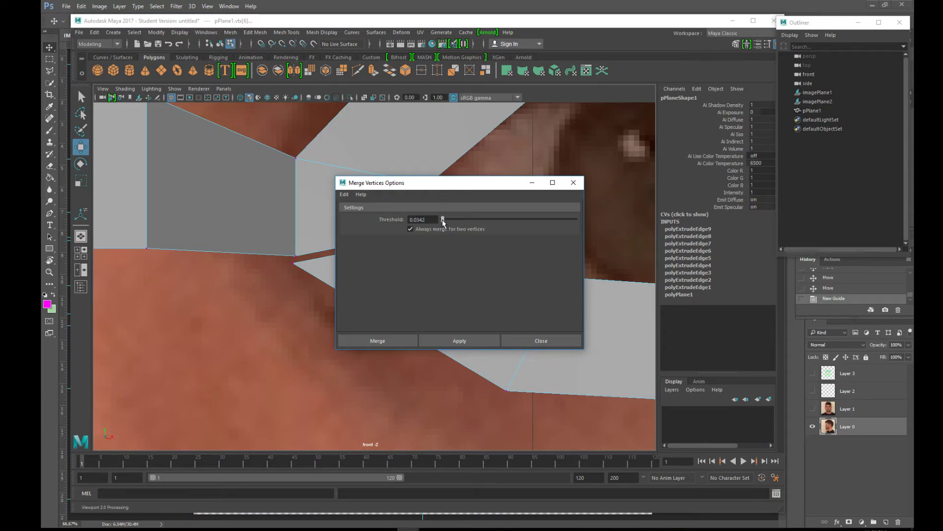
left_click(392, 342)
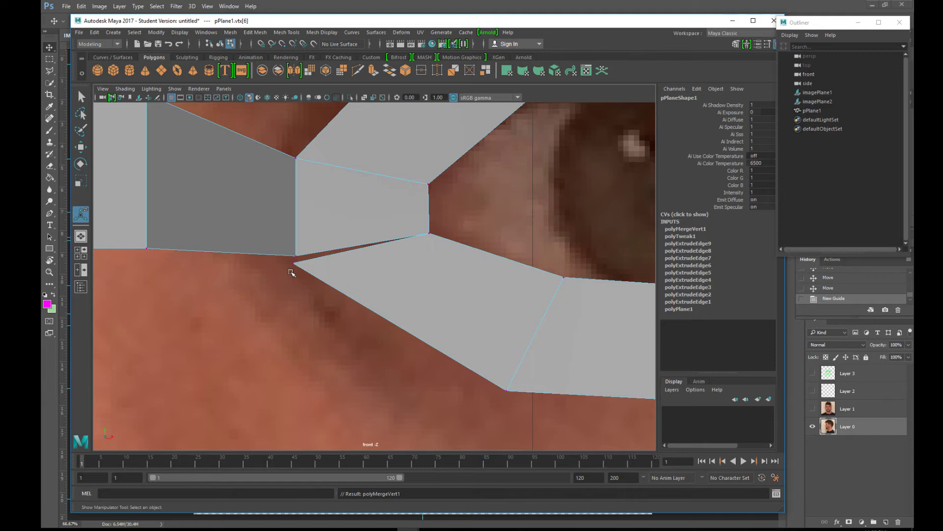
Merge the remaining gap's two vertices, closing the loop around the eye.
left_click_drag(292, 273, 309, 253)
left_click(255, 32)
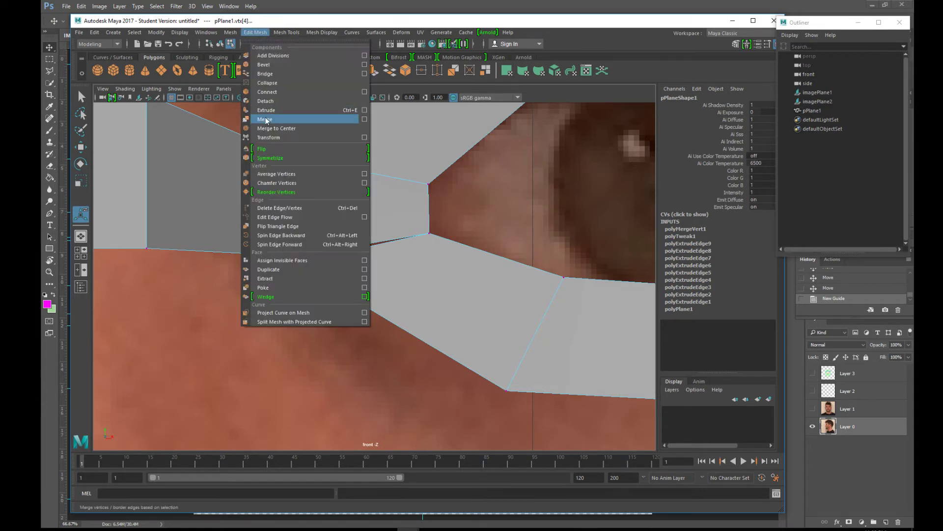
left_click(364, 120)
left_click_drag(403, 181, 524, 161)
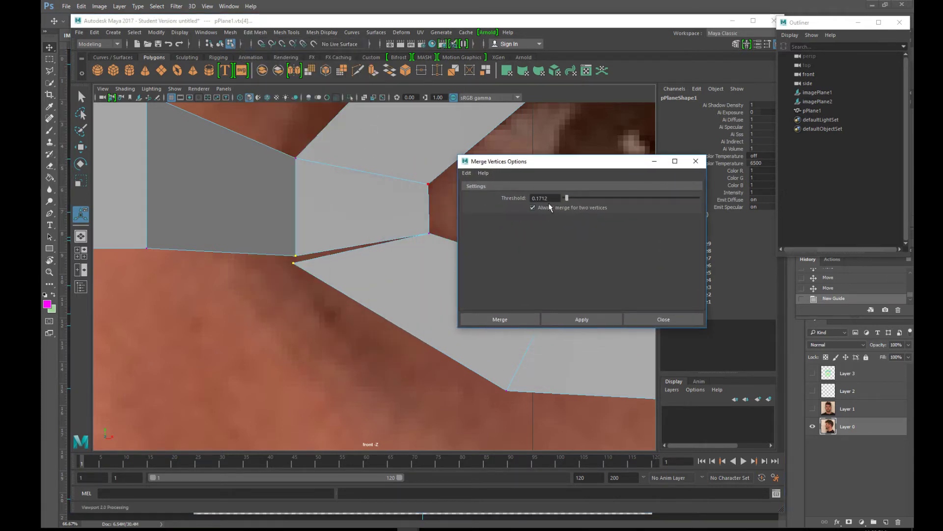
left_click(514, 321)
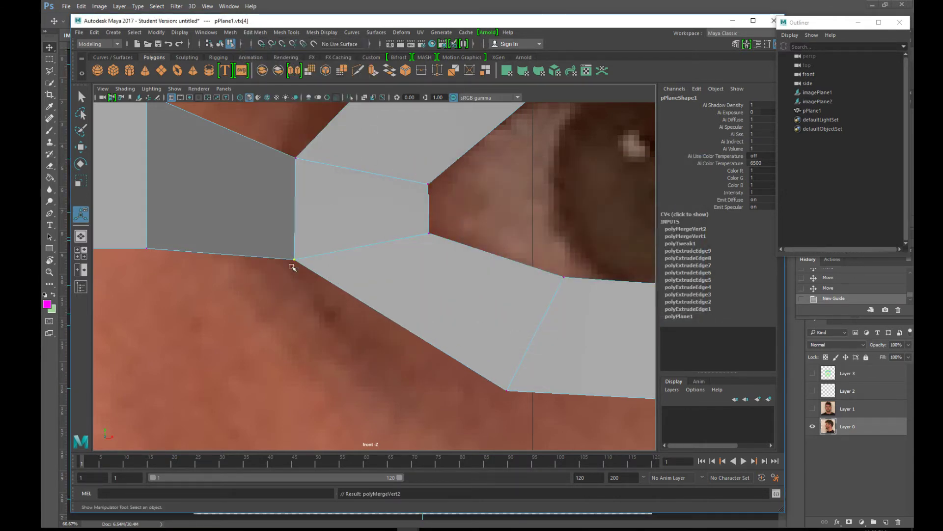
scroll(291, 267, "down", 10)
scroll(360, 301, "up", 15)
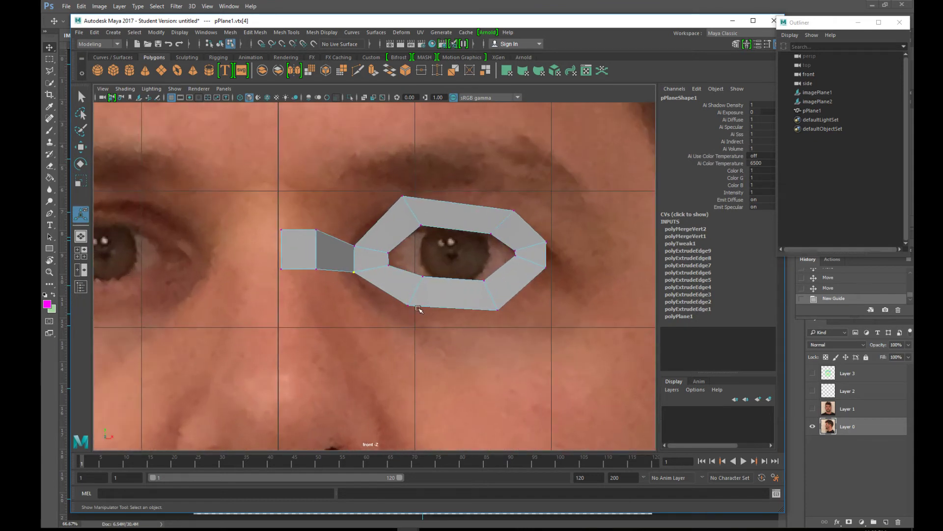
Select the eye loop's bottom, side, top and upper-left outer edges in edge mode.
right_click(399, 300)
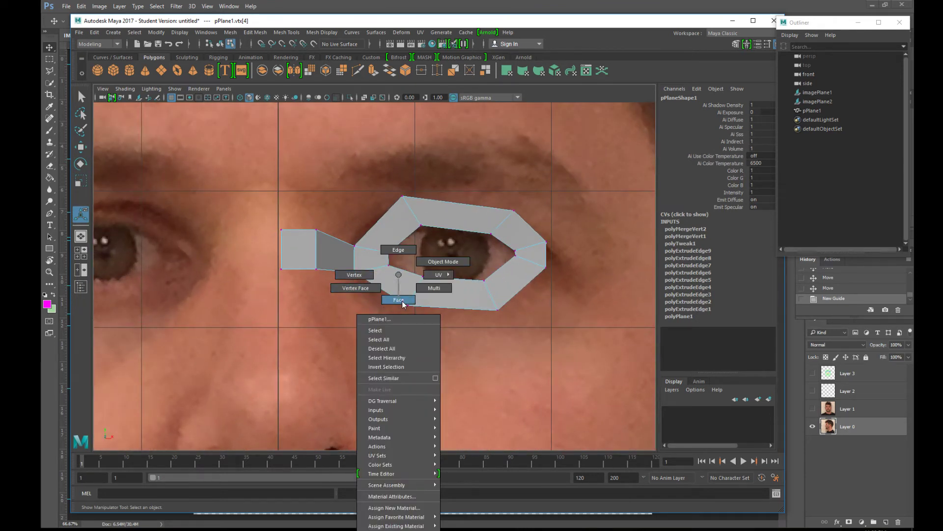
left_click(398, 302)
right_click(398, 274)
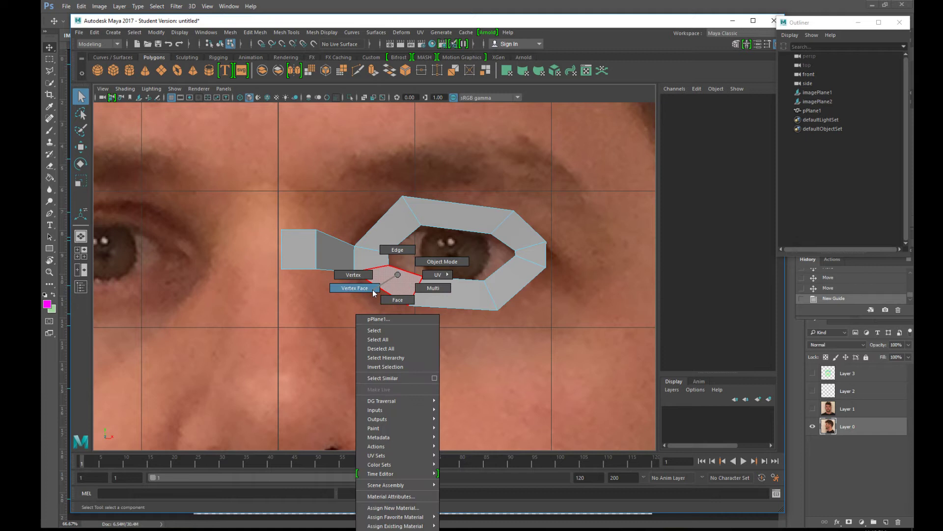
left_click(397, 251)
left_click(389, 293)
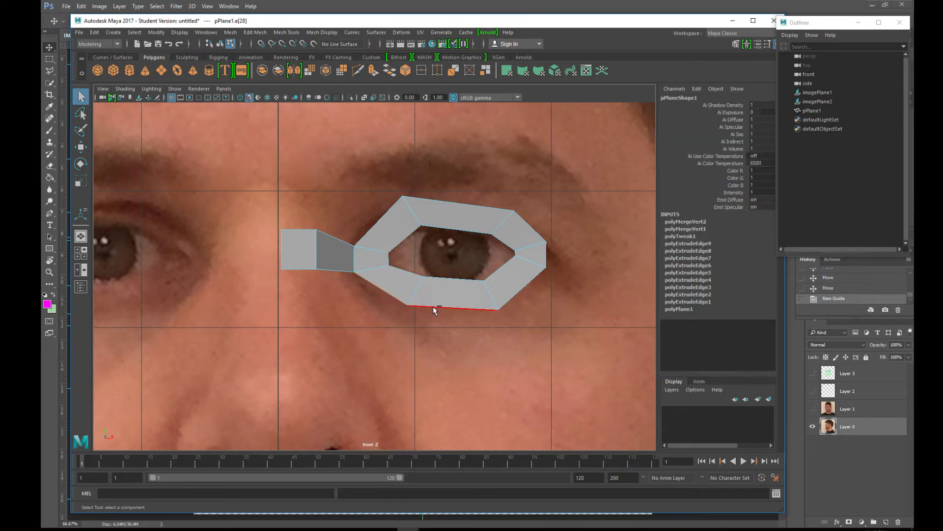
left_click(511, 302, "shift")
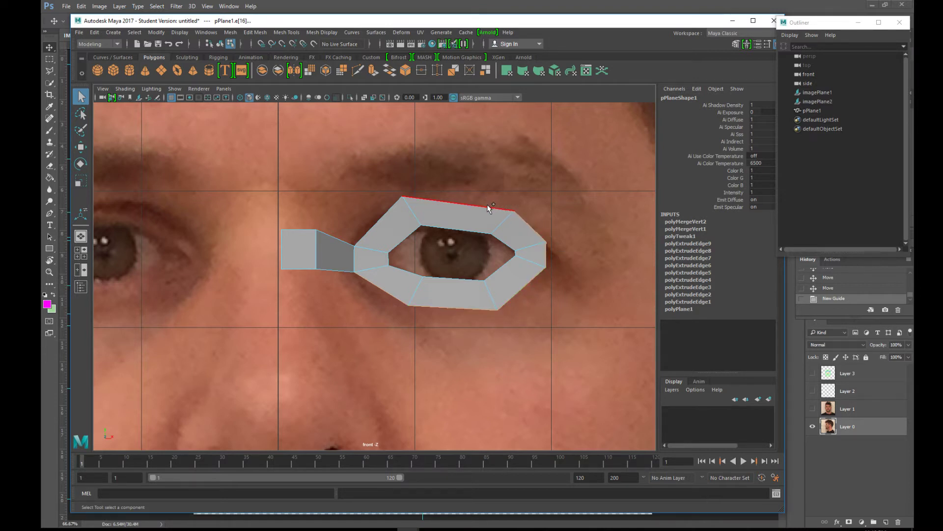
left_click(428, 215)
left_click(387, 220)
Extrude the selected edges and scale the new outer ring up to 1.722.
left_click(373, 71)
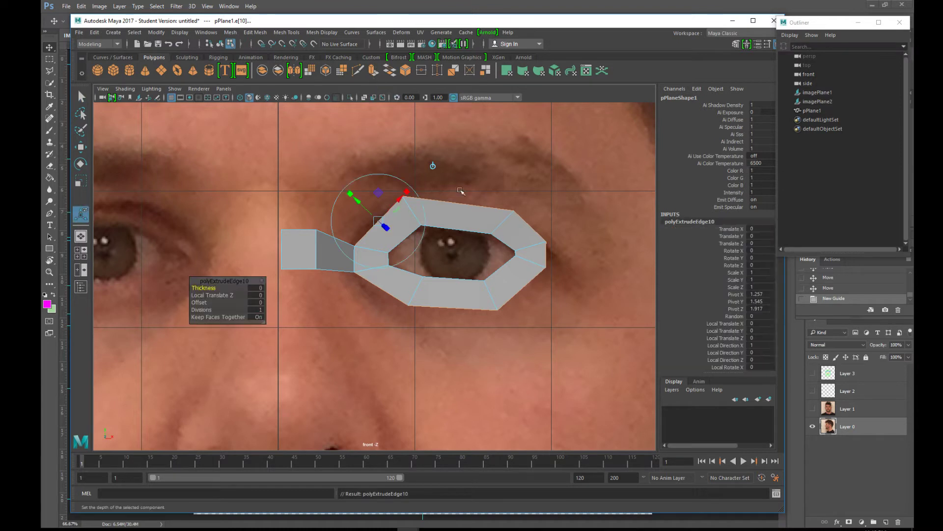
left_click(434, 168)
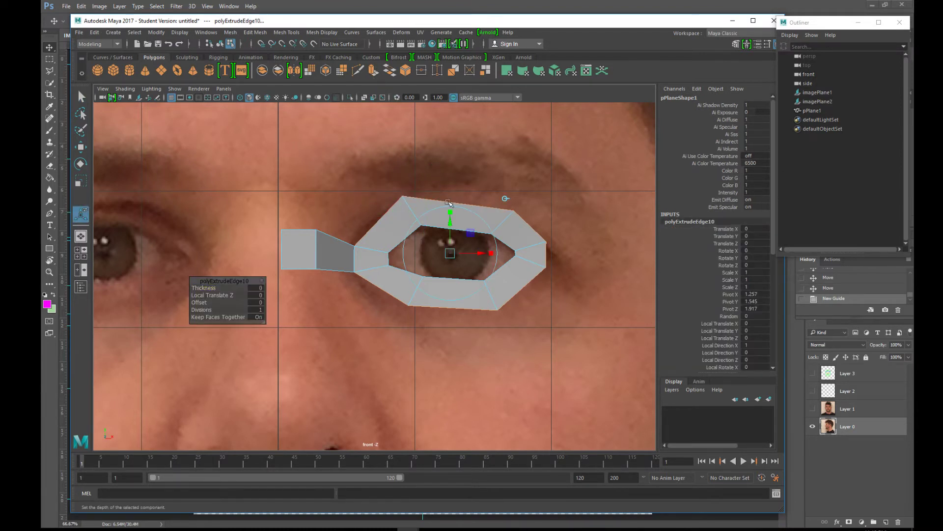
left_click(449, 216)
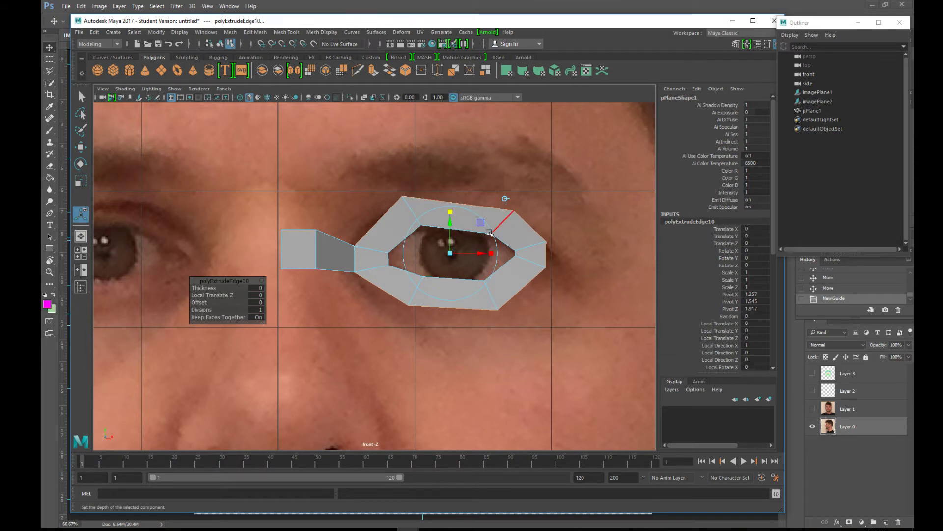
left_click_drag(451, 254, 470, 257)
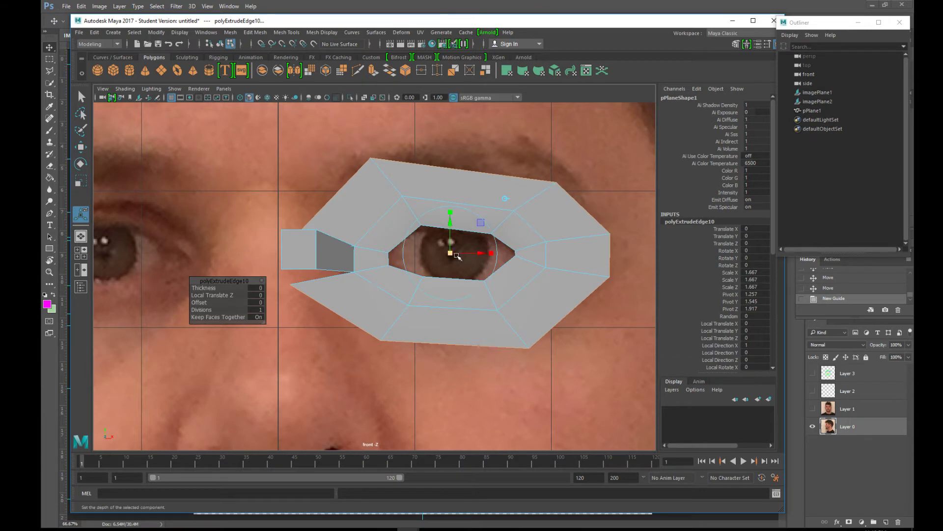
scroll(412, 279, "down", 10)
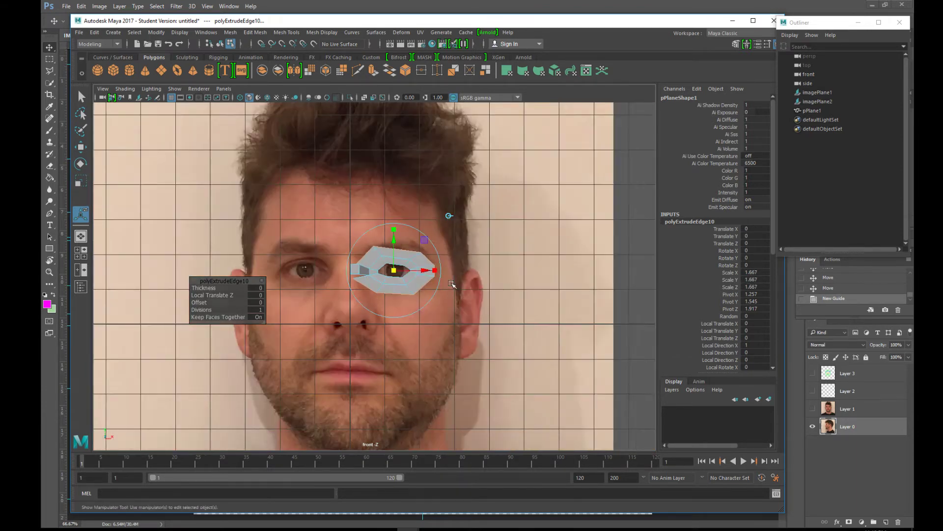
mouse_move(391, 273)
left_mouse_down()
mouse_move(404, 277)
mouse_move(393, 278)
left_mouse_up()
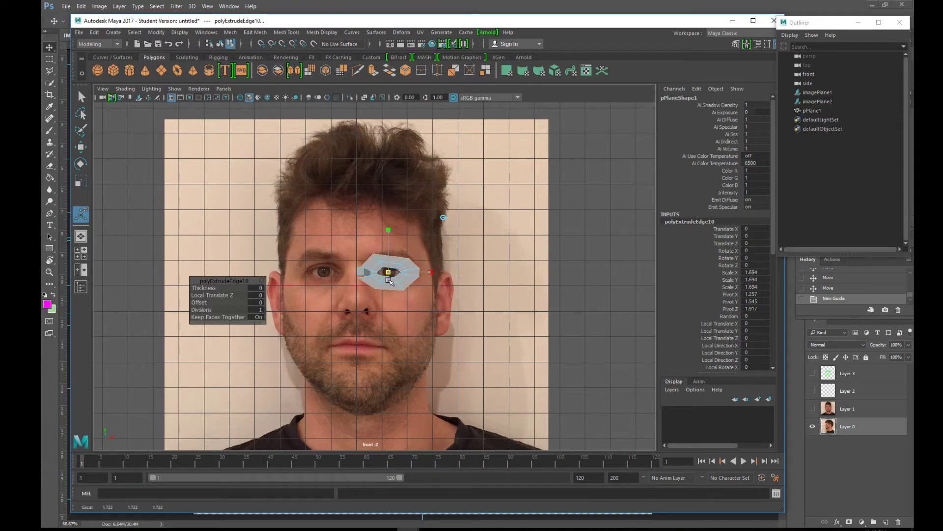
key("t")
scroll(402, 279, "up", 1)
scroll(401, 279, "up", 5)
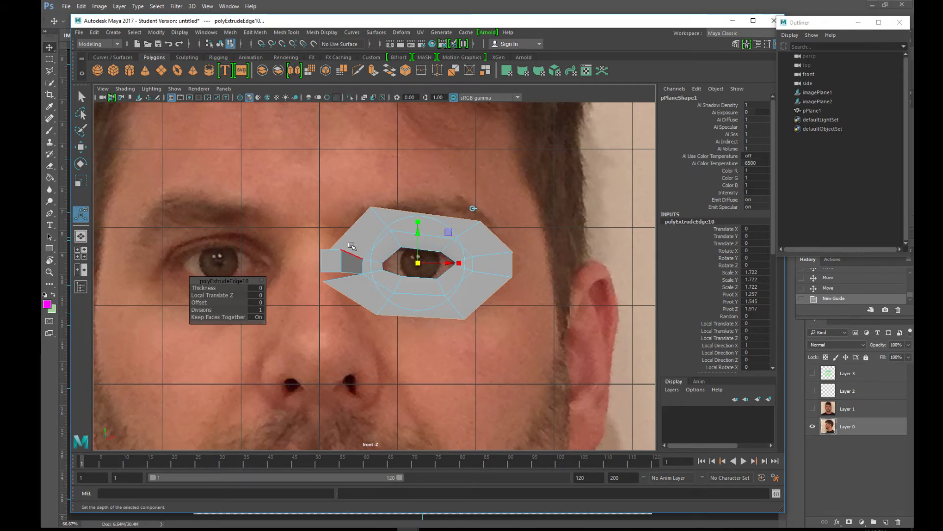
Move two inner-corner vertices of the outer ring toward the side strip, checking in wireframe.
right_click_drag(344, 237, 308, 240)
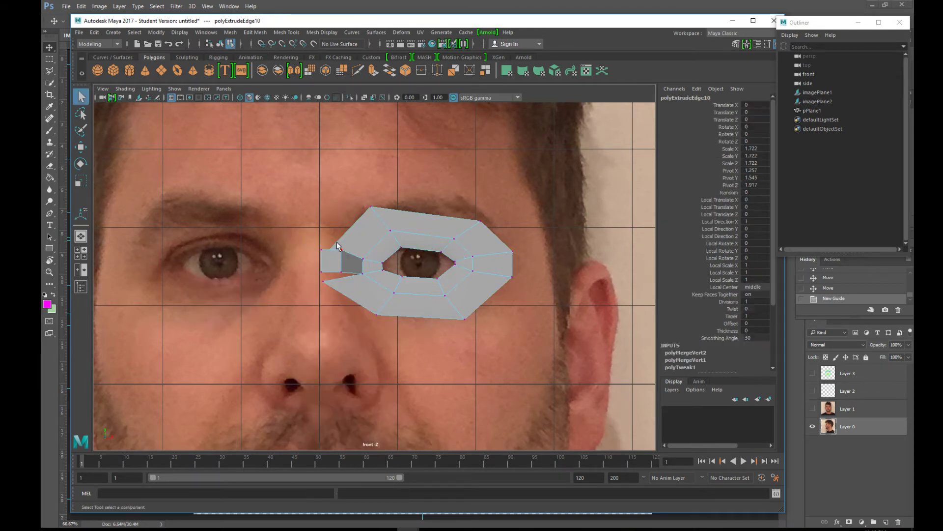
left_click(334, 262)
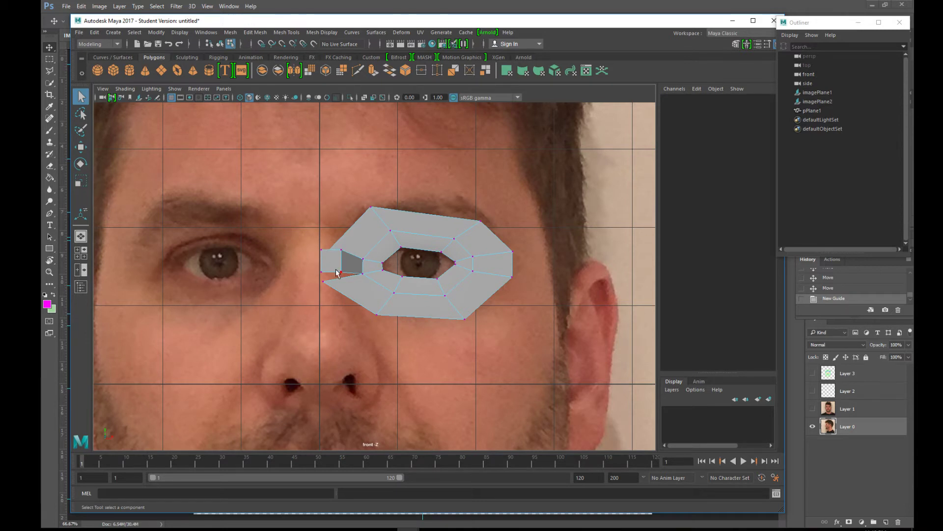
left_click(322, 282)
key("w")
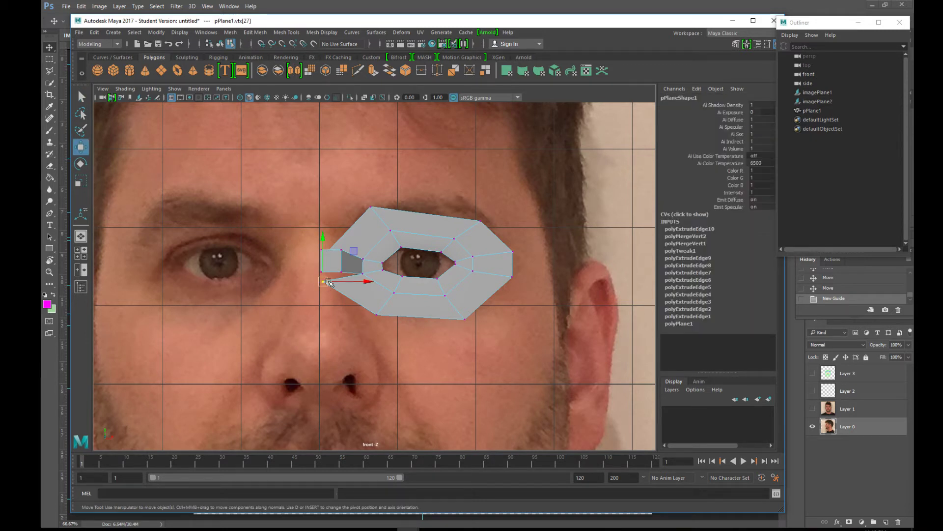
left_click_drag(324, 281, 342, 276)
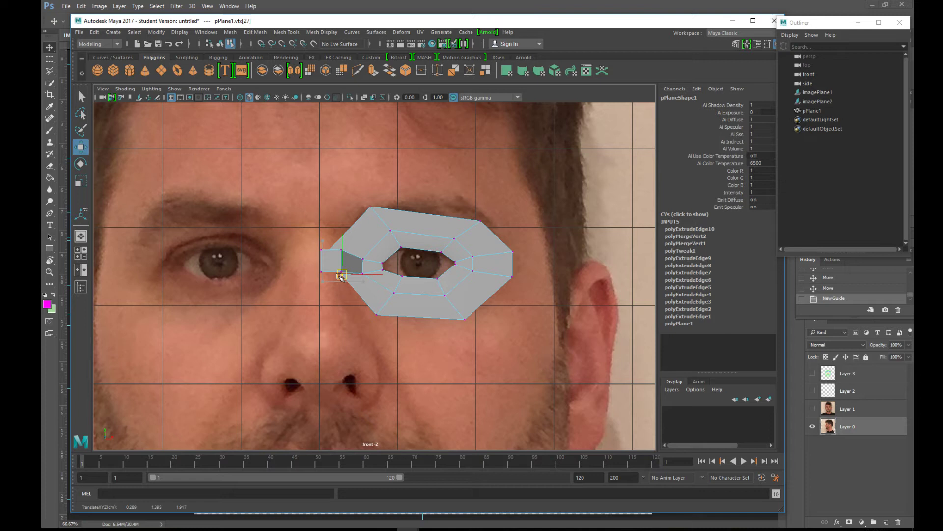
key("4")
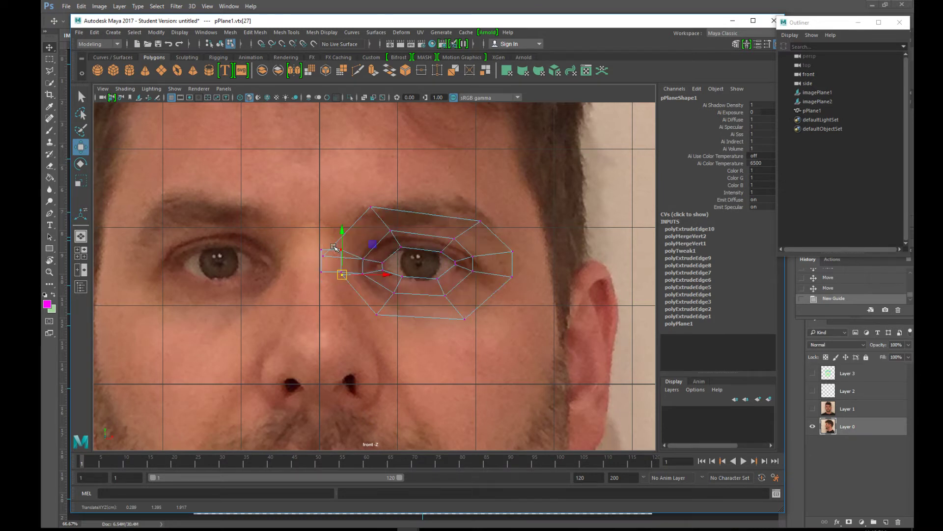
left_click(325, 256)
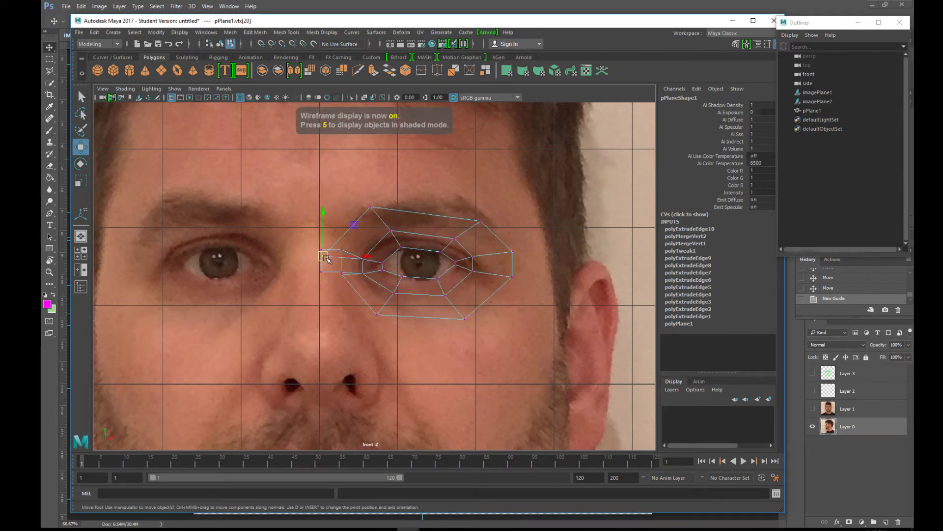
left_click_drag(328, 259, 344, 249)
key("5")
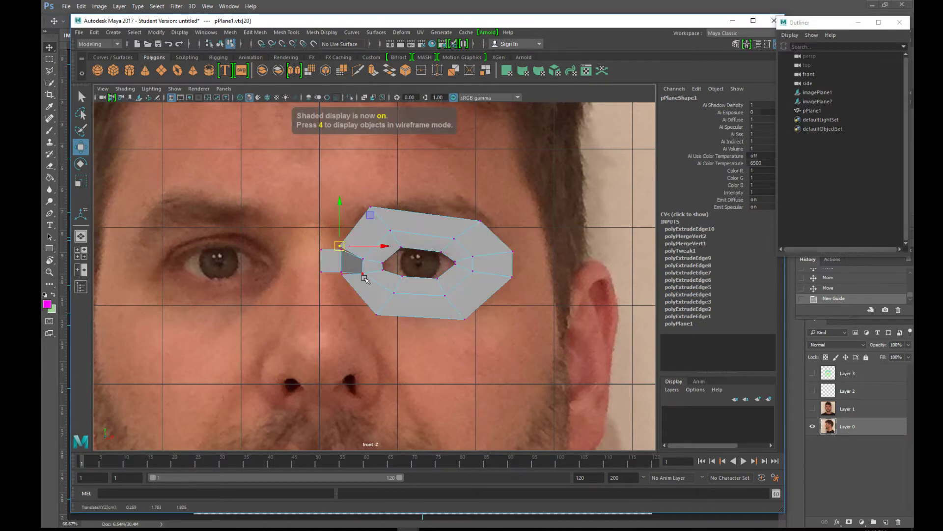
scroll(345, 254, "up", 5)
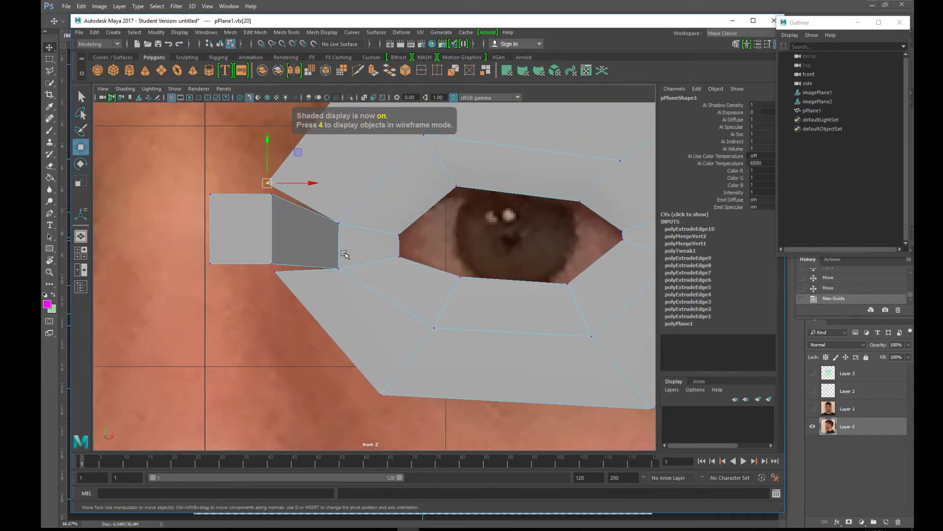
left_click_drag(268, 183, 295, 211)
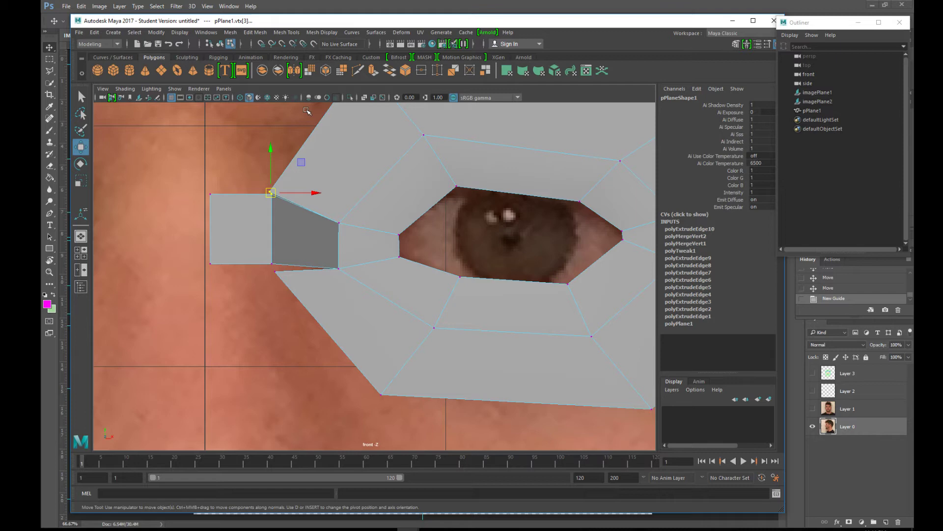
Clear the selection and cycle viewport layouts back to a full-size front view.
left_click(256, 33)
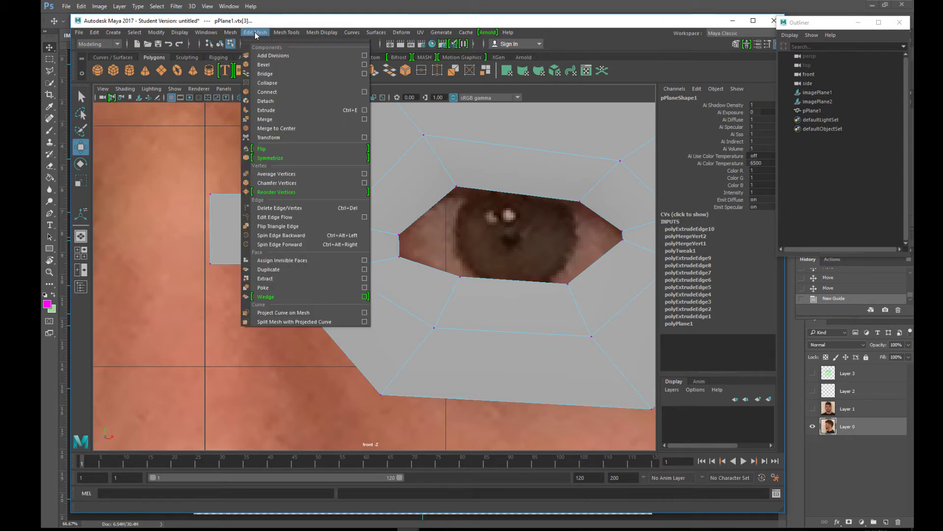
left_click(306, 408)
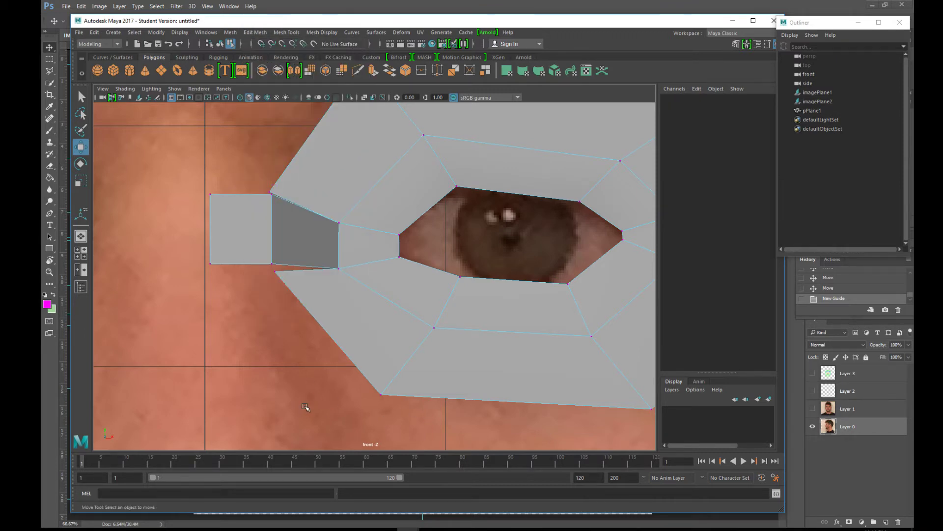
key("space")
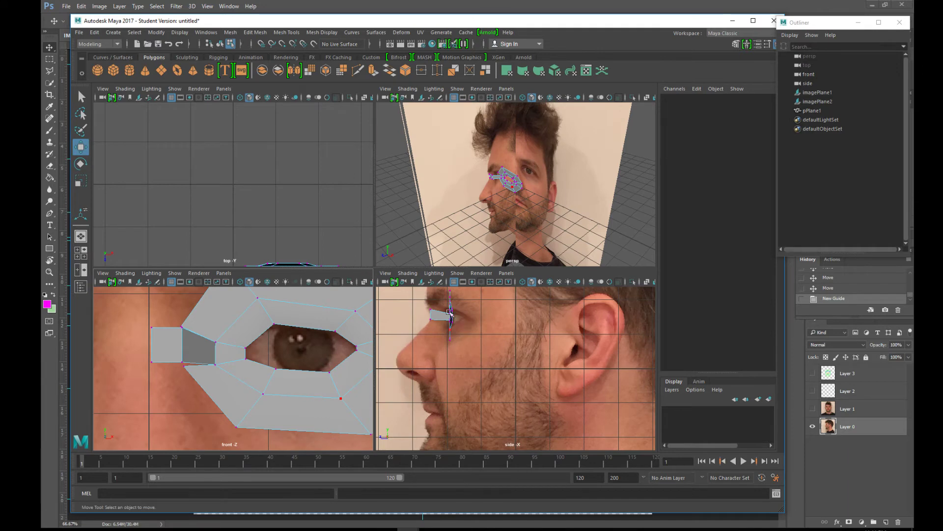
key("space")
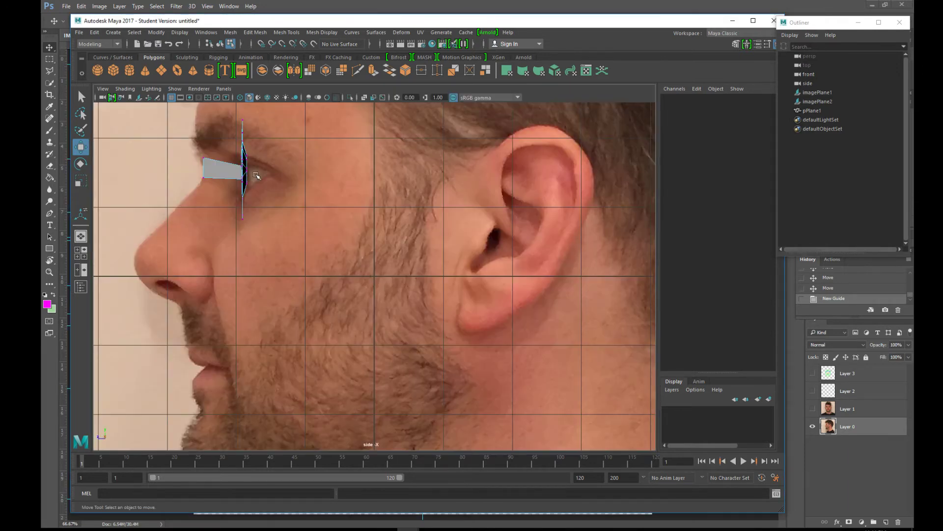
key("space")
key("space")
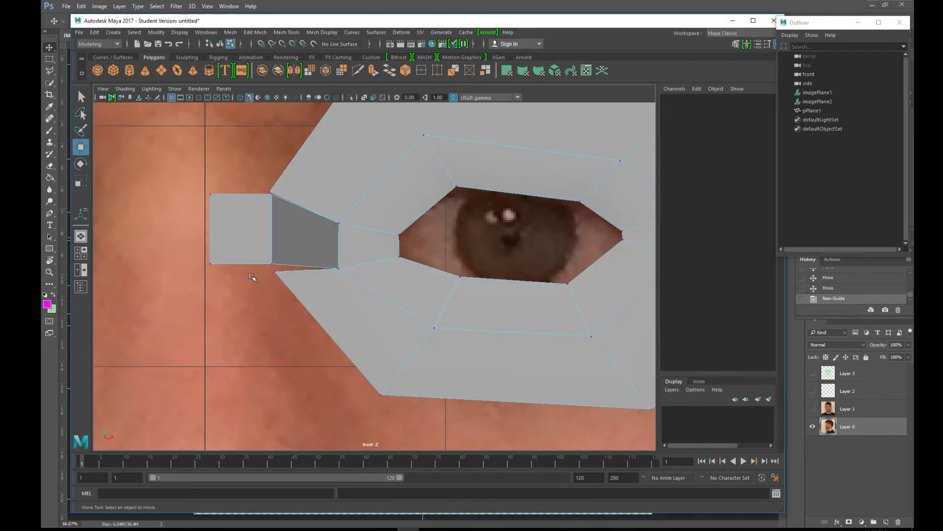
Merge the upper and then lower inner-corner vertices with Edit Mesh > Merge.
left_click_drag(256, 177, 286, 233)
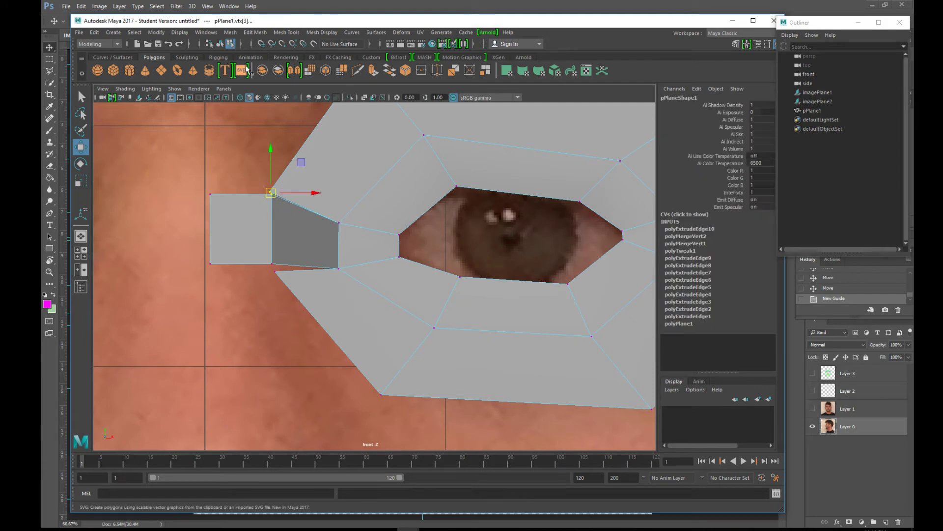
left_click(255, 32)
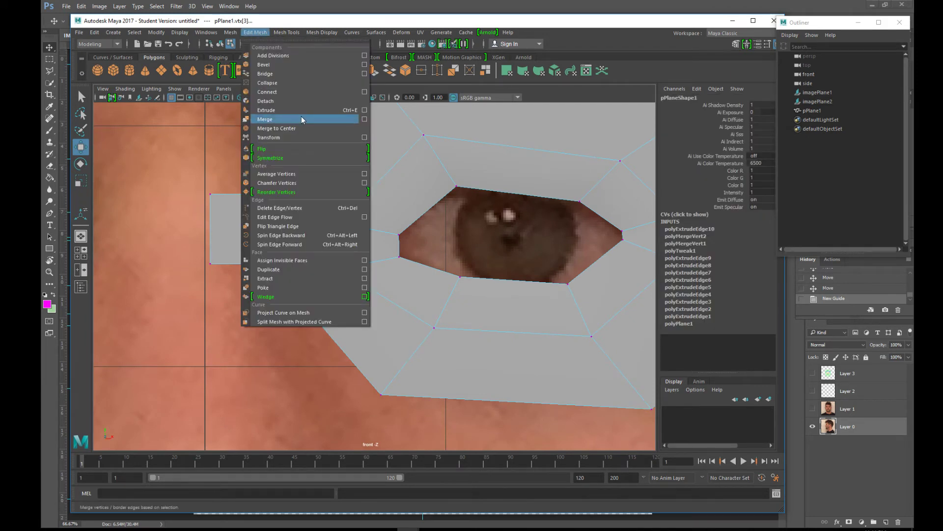
left_click(364, 119)
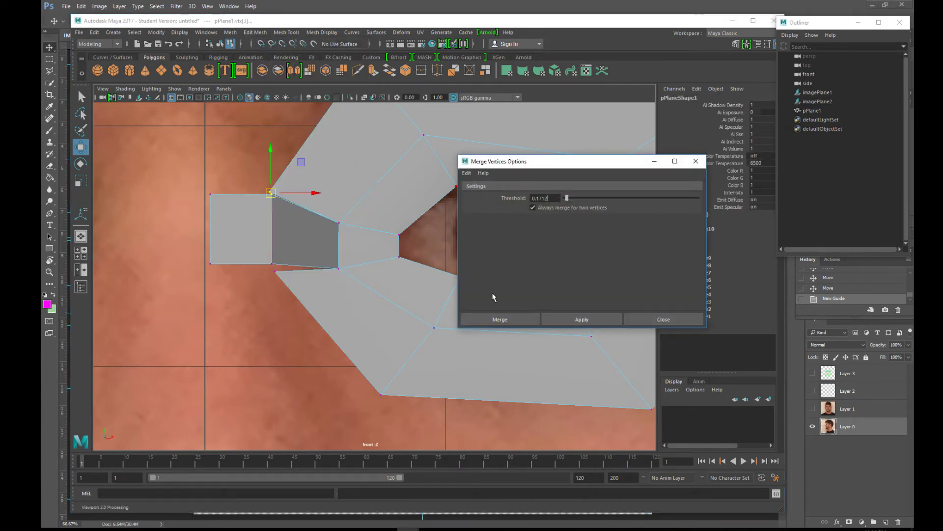
left_click(502, 318)
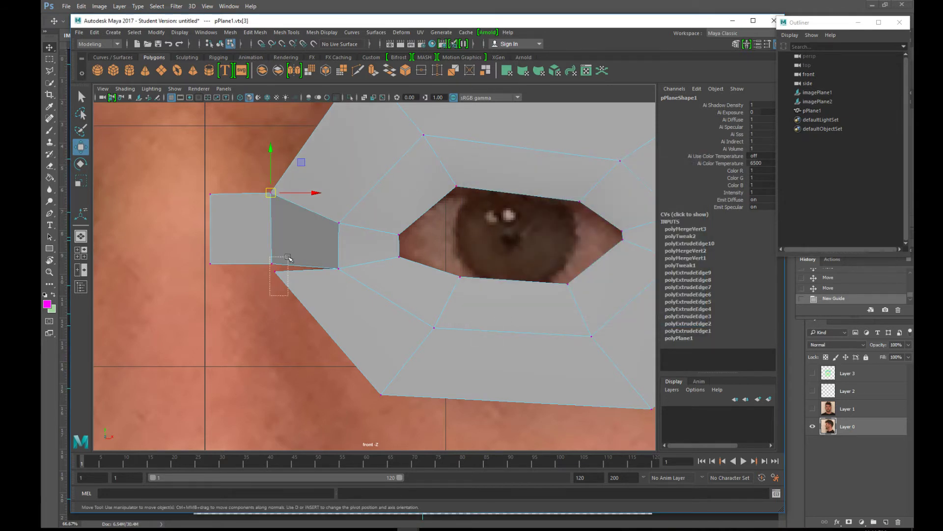
left_click(273, 268)
left_click(256, 34)
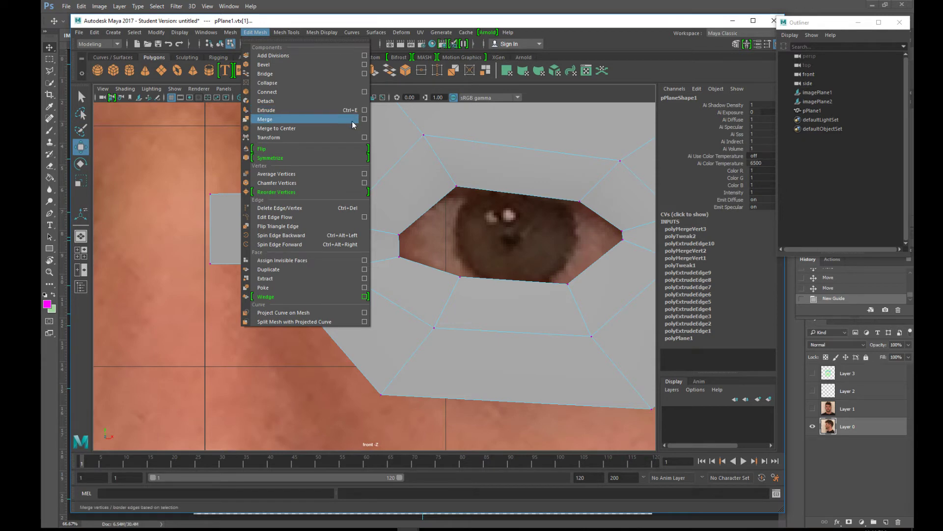
left_click(364, 119)
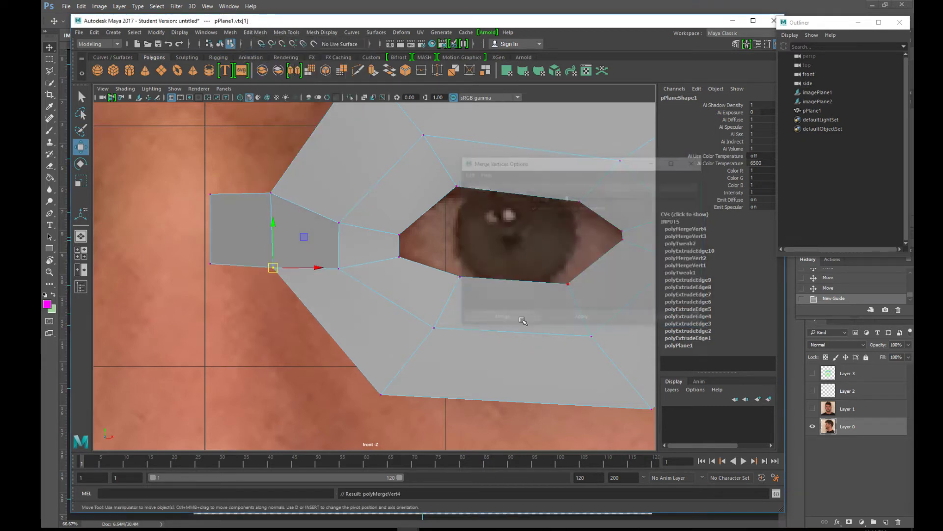
left_click(274, 366)
scroll(323, 335, "down", 6)
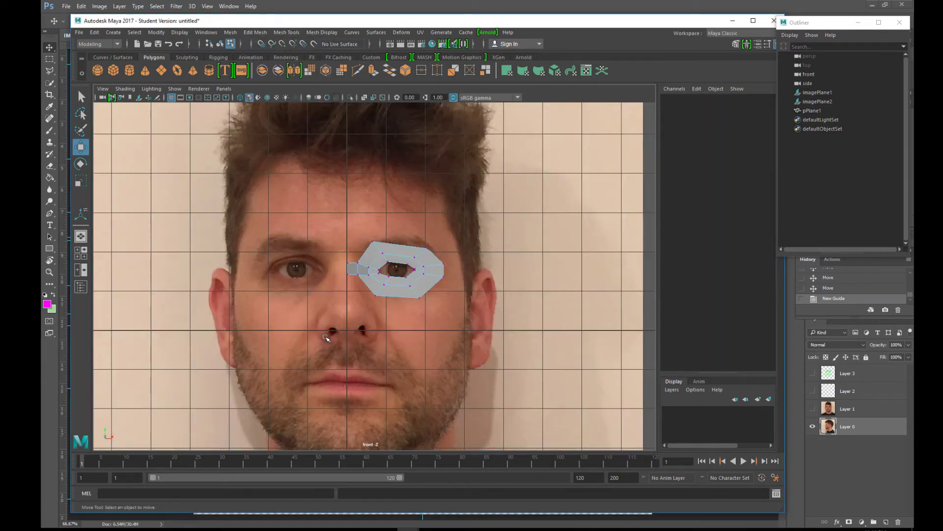
In the side view, shift the eye patch's top and bottom vertices to wrap the eye socket.
key("space")
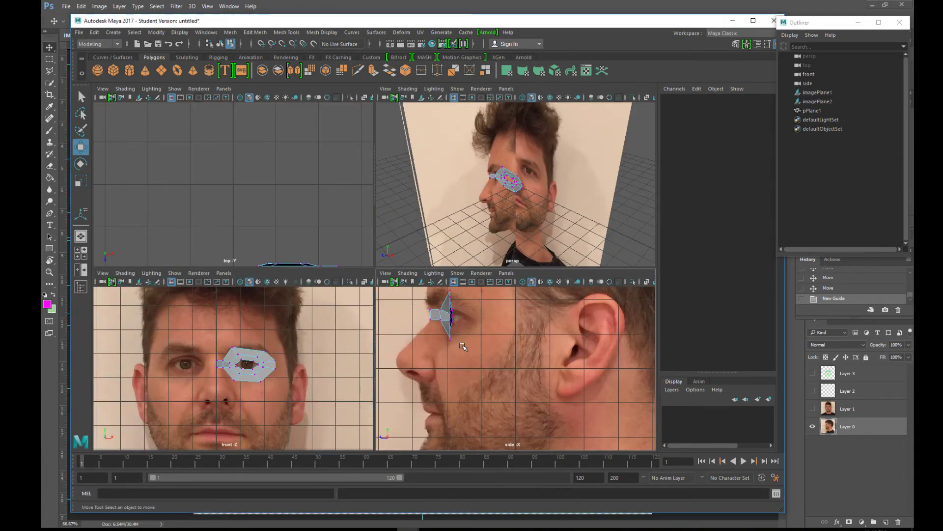
key("space")
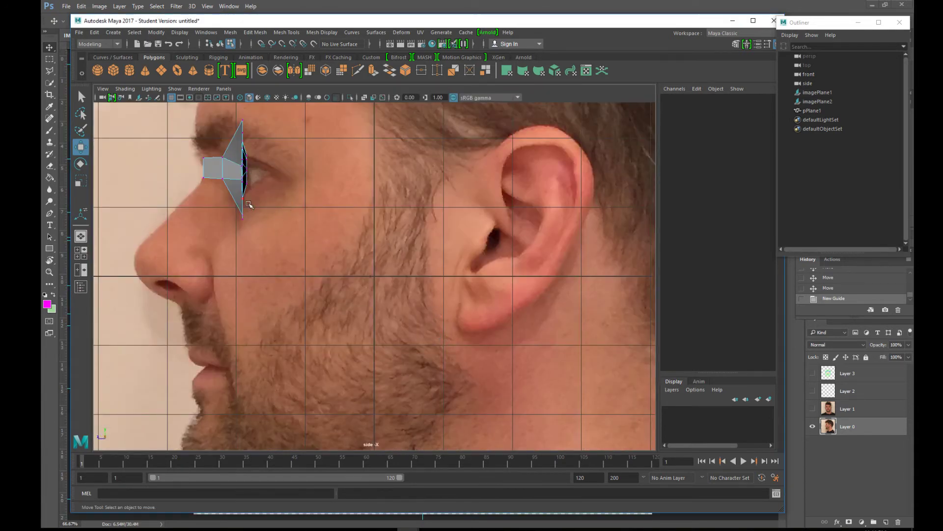
mouse_move(251, 226)
left_mouse_down()
mouse_move(236, 210)
mouse_move(238, 219)
left_mouse_up()
left_click(242, 121)
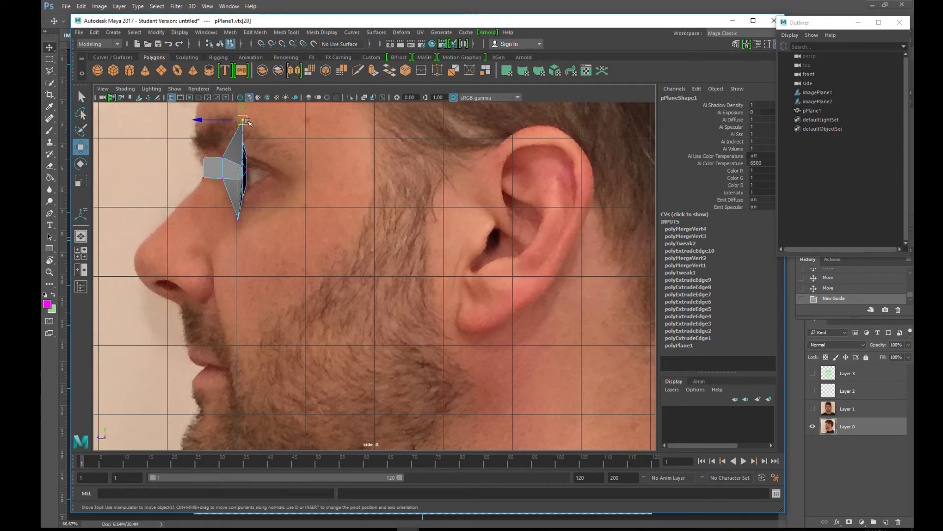
left_click_drag(242, 121, 228, 141)
left_click(243, 134)
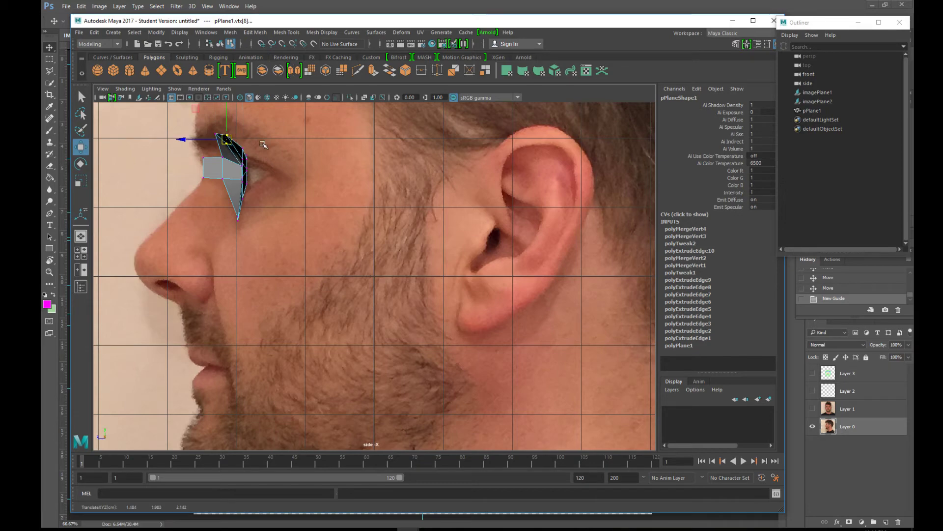
Check the wrapped eye patch in perspective, then return to object selection mode.
key("space")
key("space")
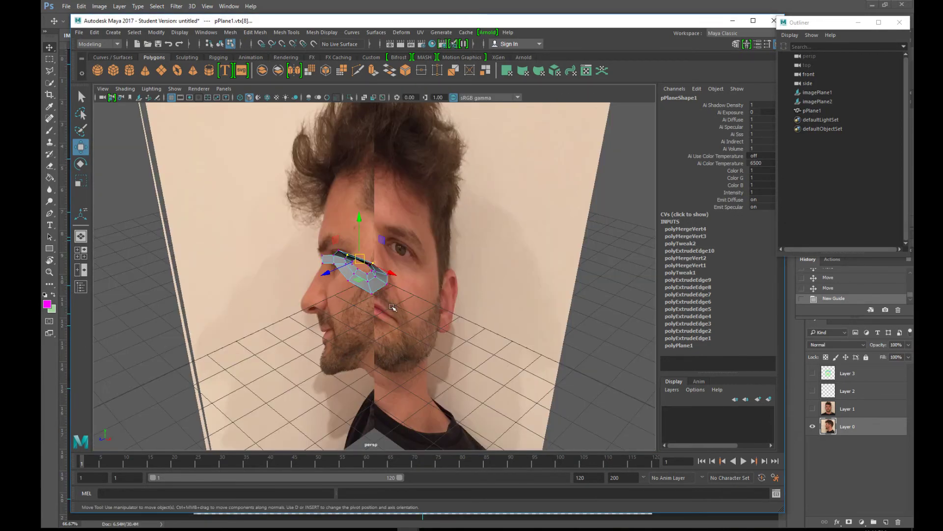
left_click_drag(449, 308, 473, 284, "alt")
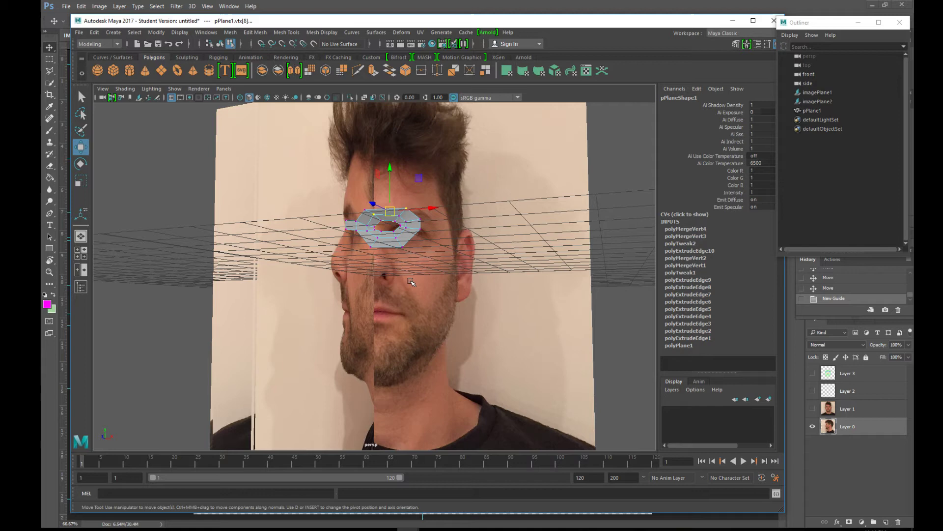
key("space")
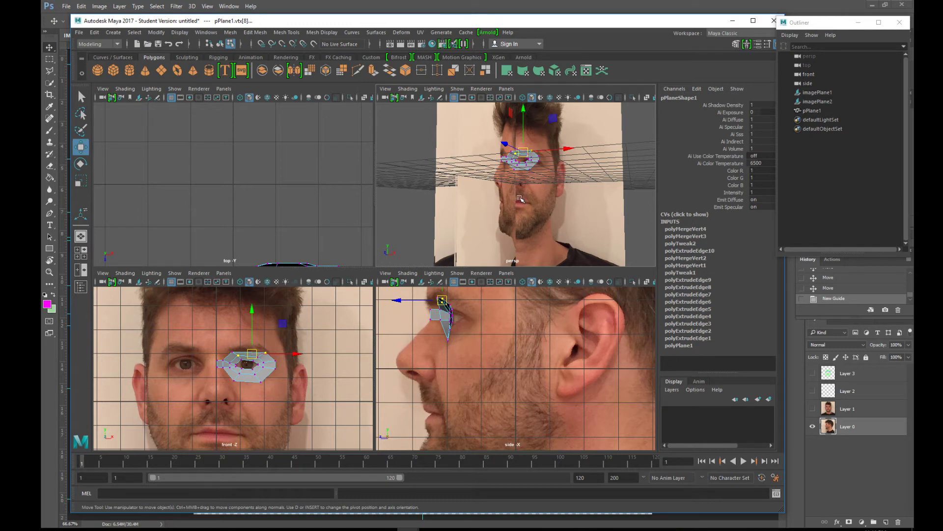
left_click_drag(521, 199, 549, 173, "alt")
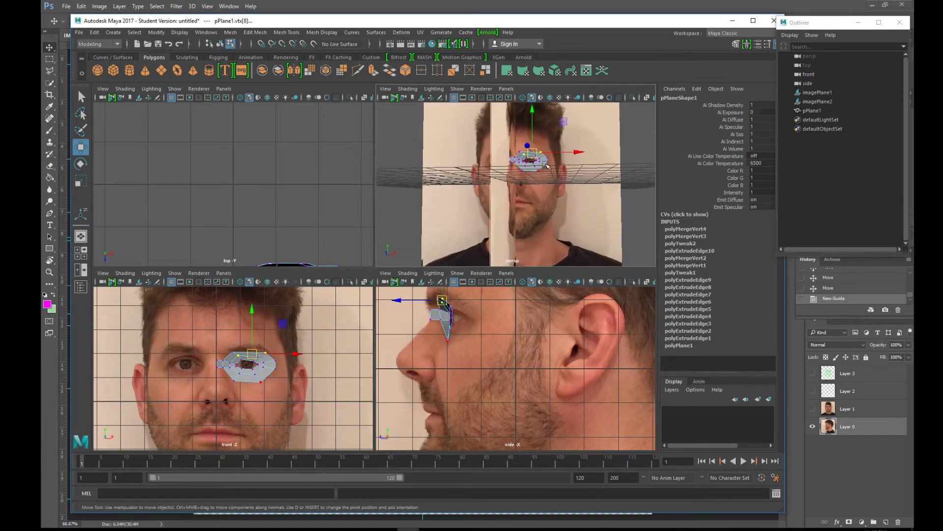
key("F8")
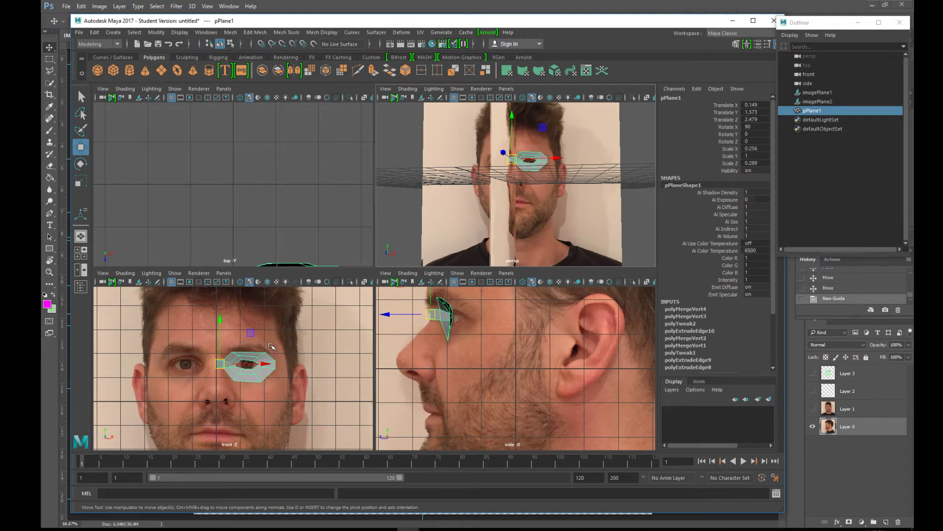
Make two duplicates of the eye patch, pPlane2 and pPlane3.
key("ctrl+d")
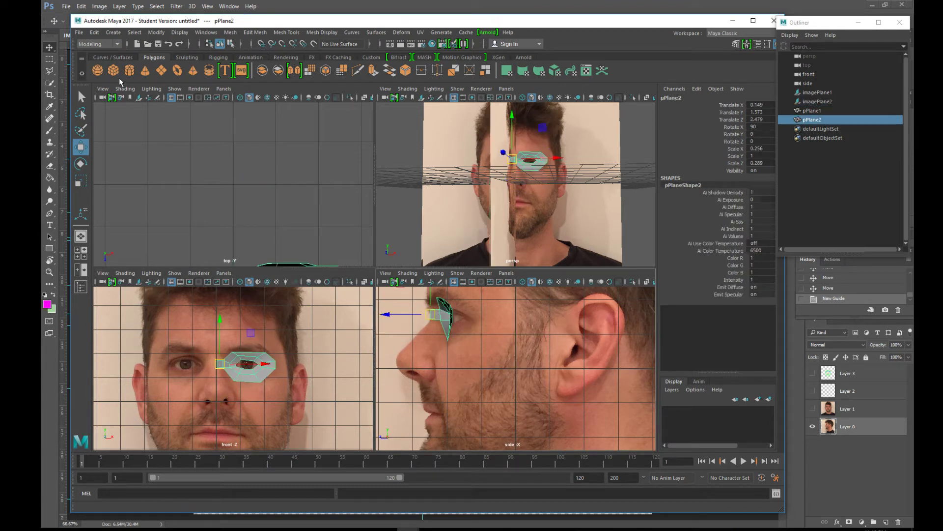
left_click(95, 33)
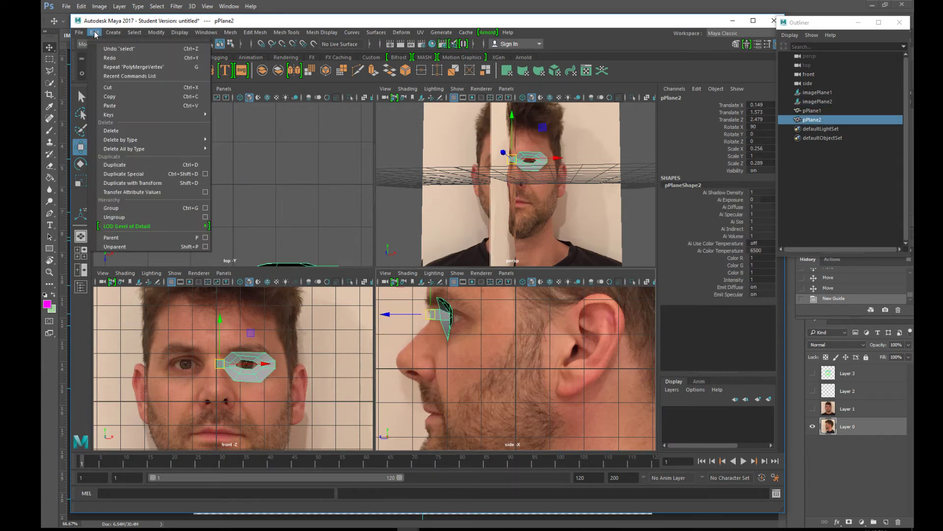
left_click(133, 165)
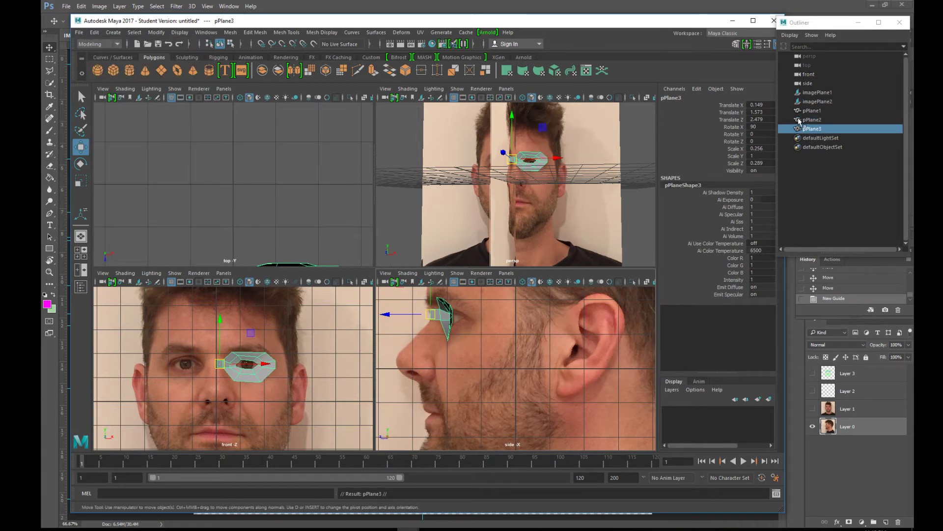
Move pPlane2 down over the mouth in the side and front views.
left_click(816, 120)
middle_click_drag(815, 131, 820, 124)
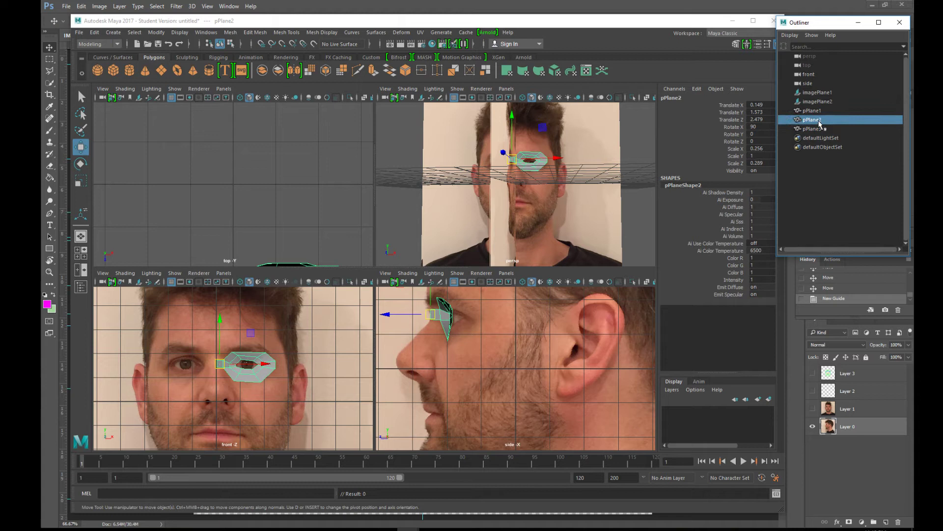
left_click_drag(430, 314, 420, 418)
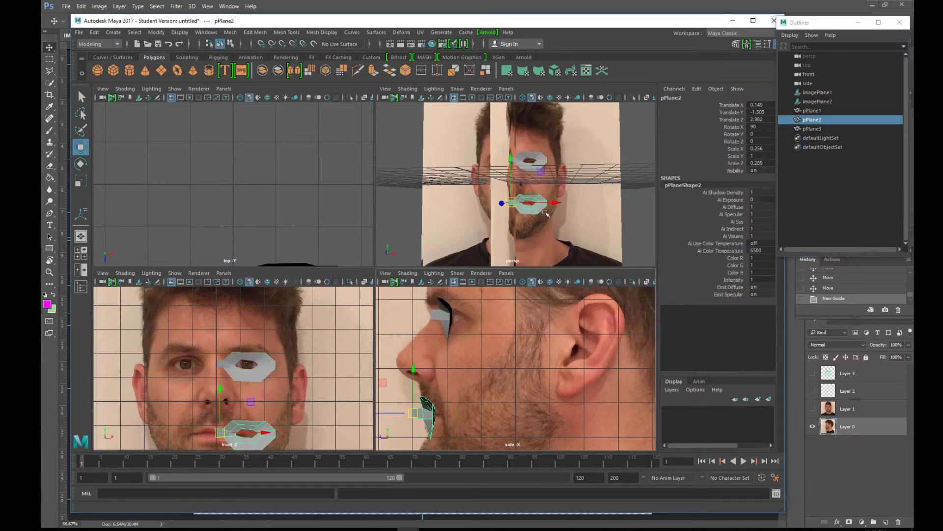
left_click_drag(220, 433, 191, 431)
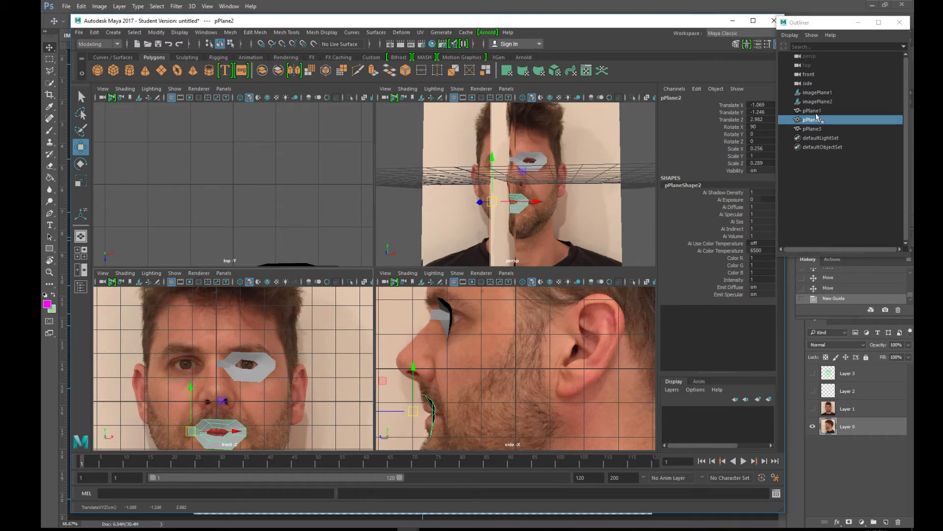
left_click(821, 129)
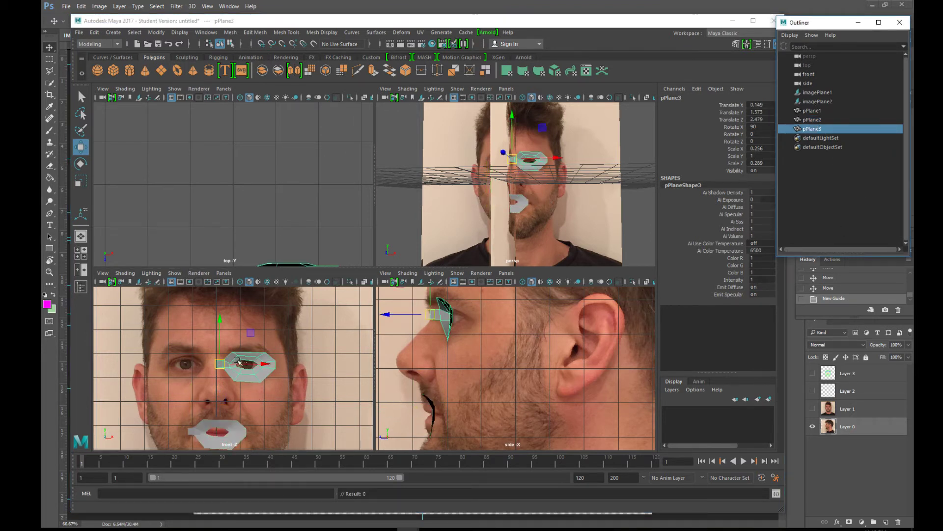
Shrink pPlane3 to a tiny patch (Scale X 0.059, Z 0.066) and place it on the nose.
left_click_drag(219, 368, 222, 402)
key("r")
key("w")
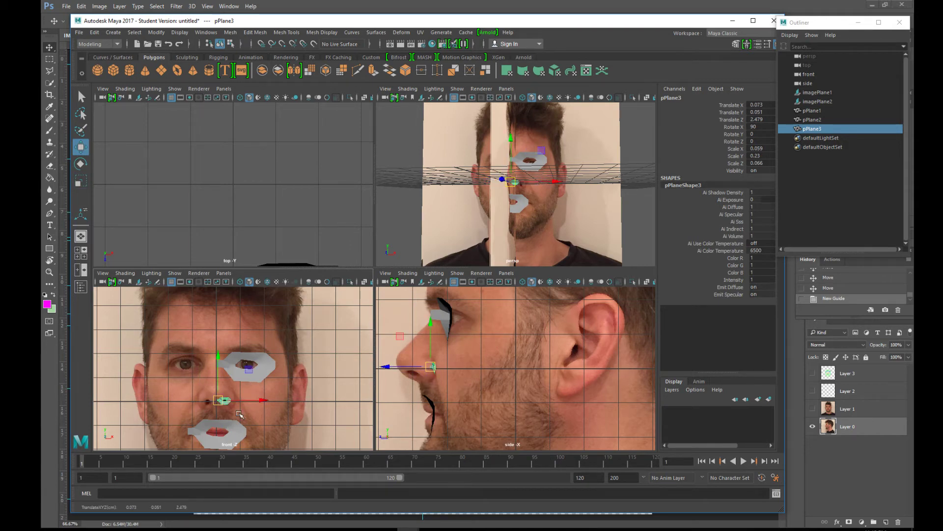
left_click(269, 417)
Select the mouth patch pPlane2 and frame it in the front view.
left_click(226, 431)
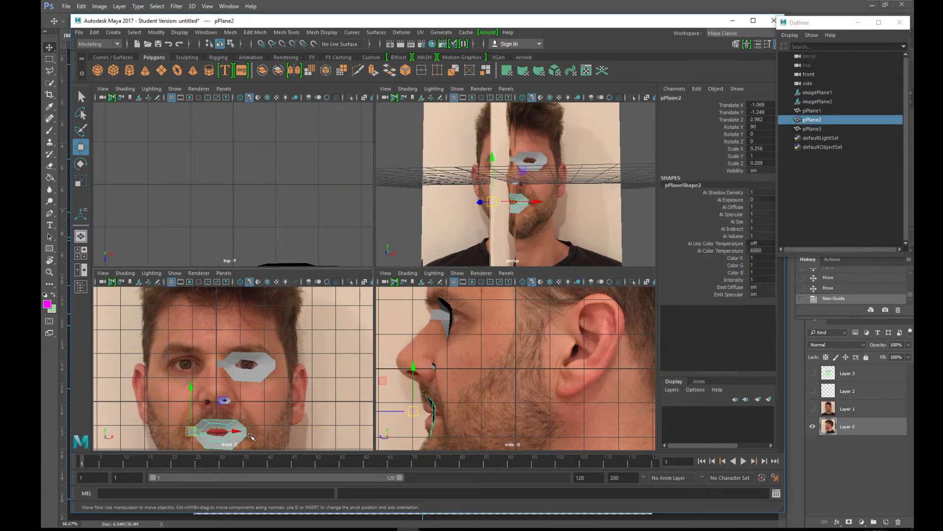
scroll(226, 431, "down", 3)
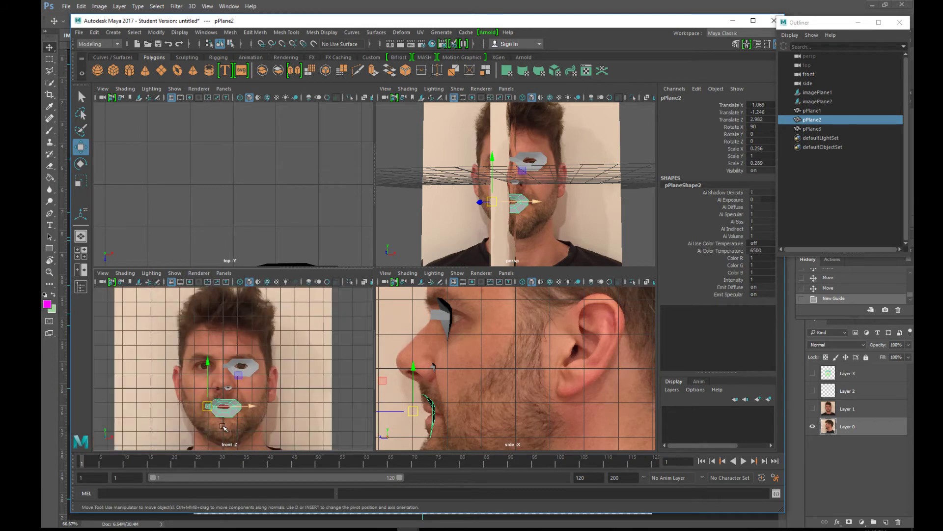
key("f")
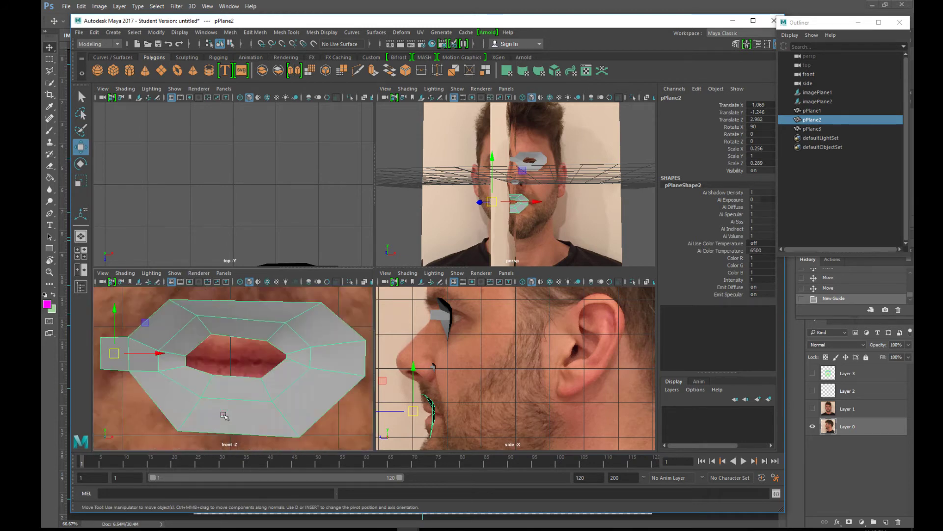
right_click_drag(155, 367, 161, 300)
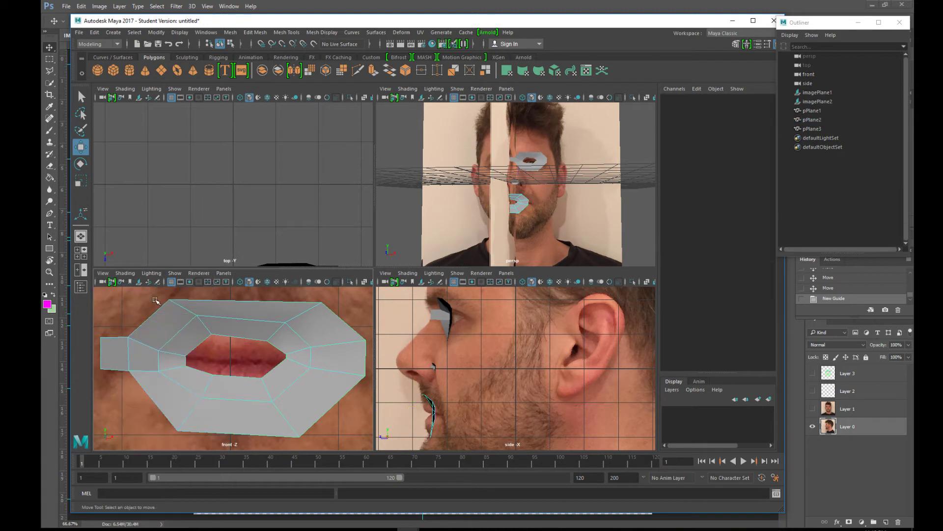
Delete the four left-side faces of the mouth patch.
left_click_drag(105, 318, 171, 399)
key("Delete")
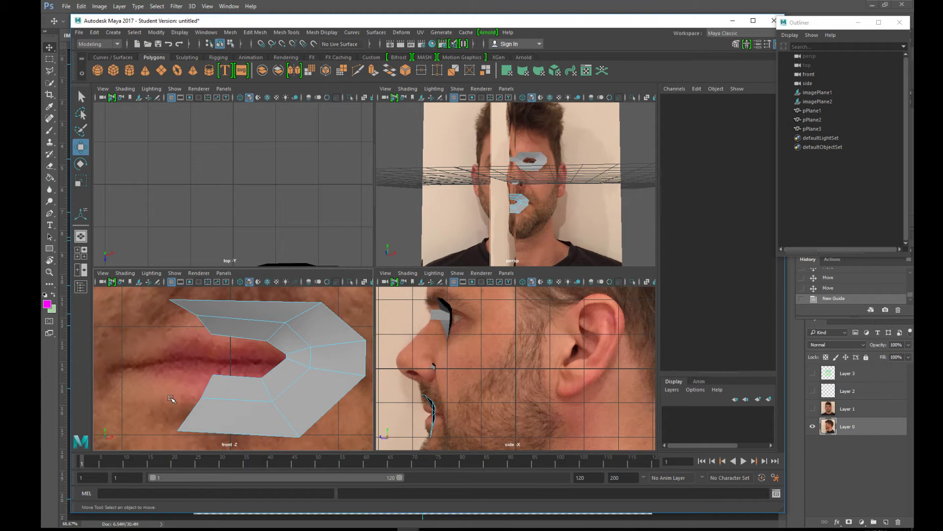
right_click_drag(239, 274, 195, 276)
Move the cut-edge vertices of the mouth patch onto the lip centre line.
left_click_drag(199, 329, 230, 361)
left_click_drag(185, 313, 229, 342)
left_click_drag(163, 293, 229, 332)
left_click_drag(199, 371, 227, 382)
mouse_move(168, 417)
left_mouse_down()
mouse_move(191, 440)
mouse_move(232, 400)
mouse_move(248, 361)
mouse_move(270, 376)
mouse_move(254, 377)
mouse_move(257, 362)
left_mouse_up()
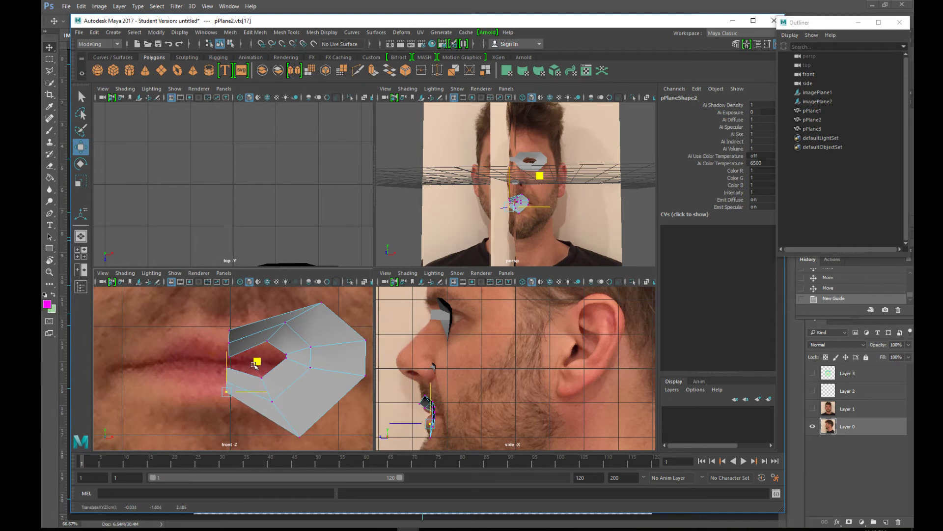
Pull the lower-lip and right-corner vertices of the mouth patch onto the lip outline.
left_click(263, 379)
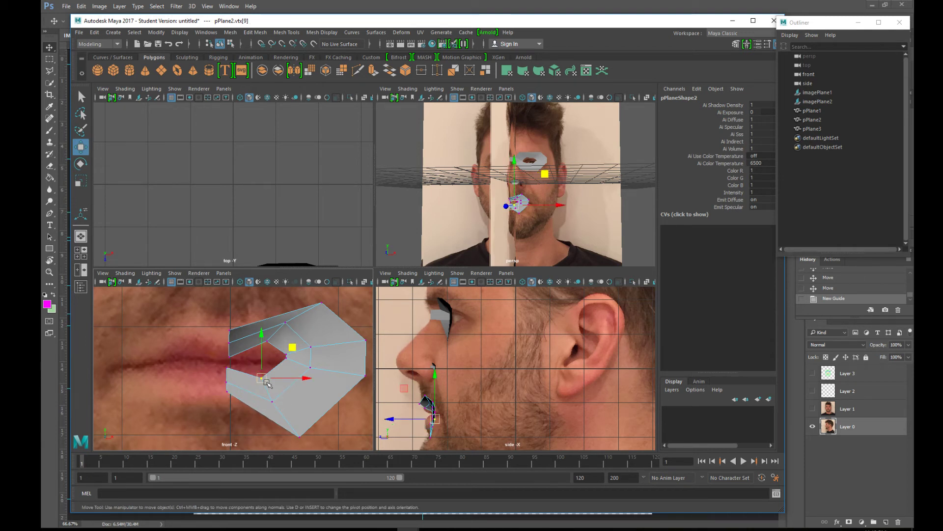
left_click(257, 388)
left_click_drag(263, 379, 280, 400)
left_click(263, 376)
left_click(288, 433)
left_click_drag(300, 439, 279, 400)
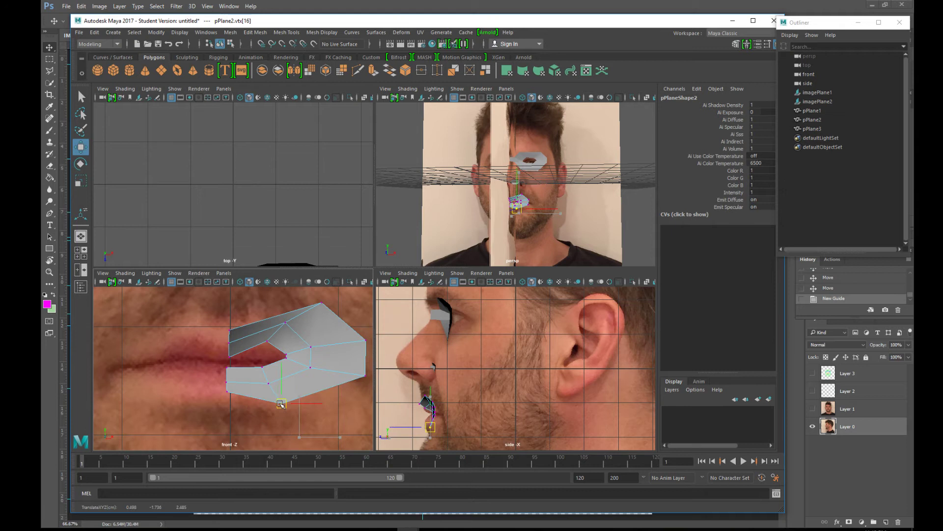
key("Left")
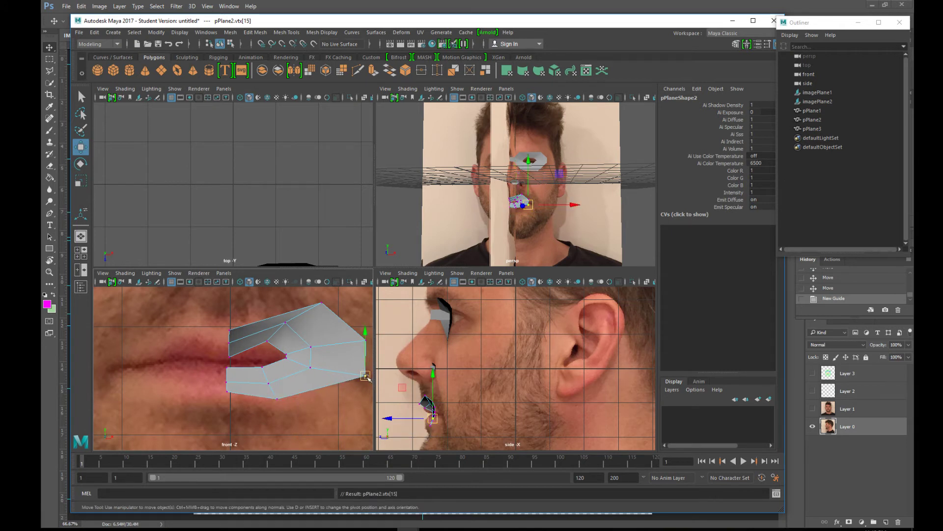
left_click_drag(367, 378, 308, 377)
left_click(310, 369)
key("Up")
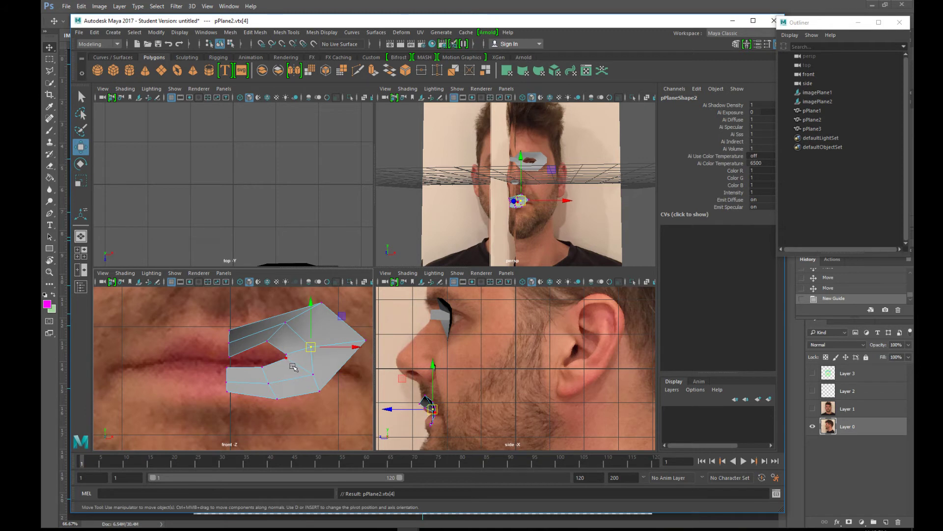
Shift the inner lip-gap vertices and stretch the lower lip further right along the mouth.
left_click(287, 360)
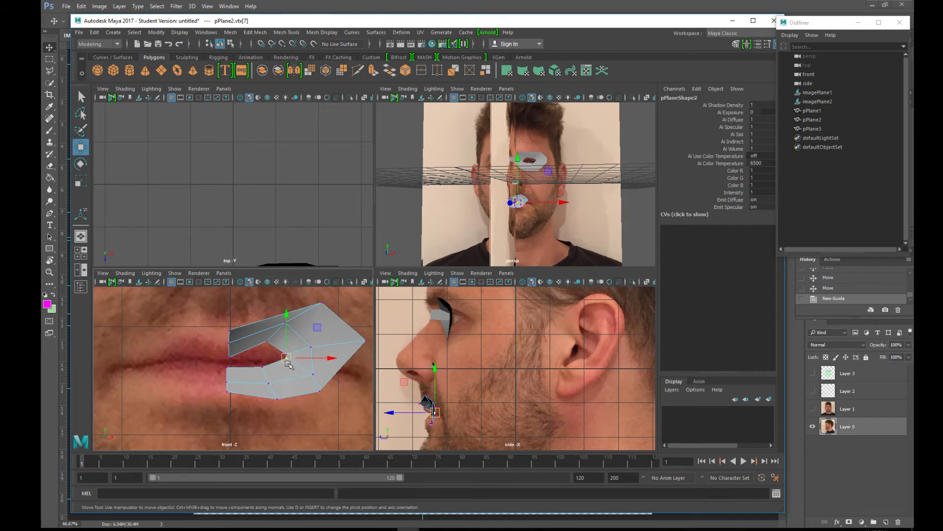
left_click_drag(287, 361, 299, 365)
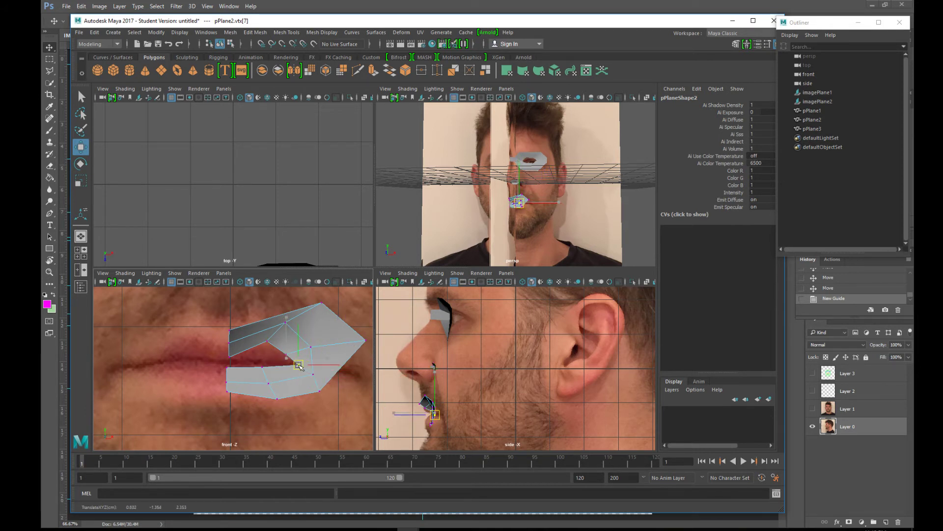
left_click(319, 390)
left_click_drag(316, 383, 368, 383)
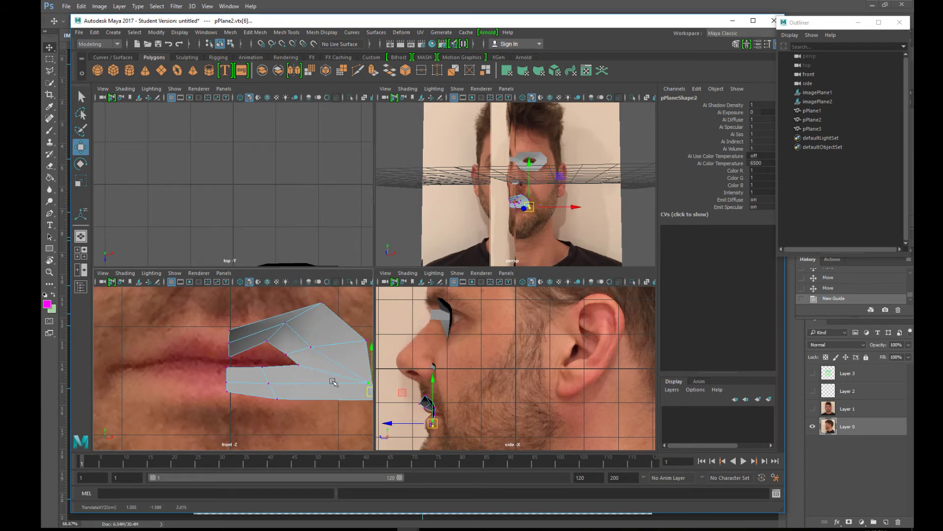
left_click(298, 365)
left_click_drag(299, 368, 340, 376)
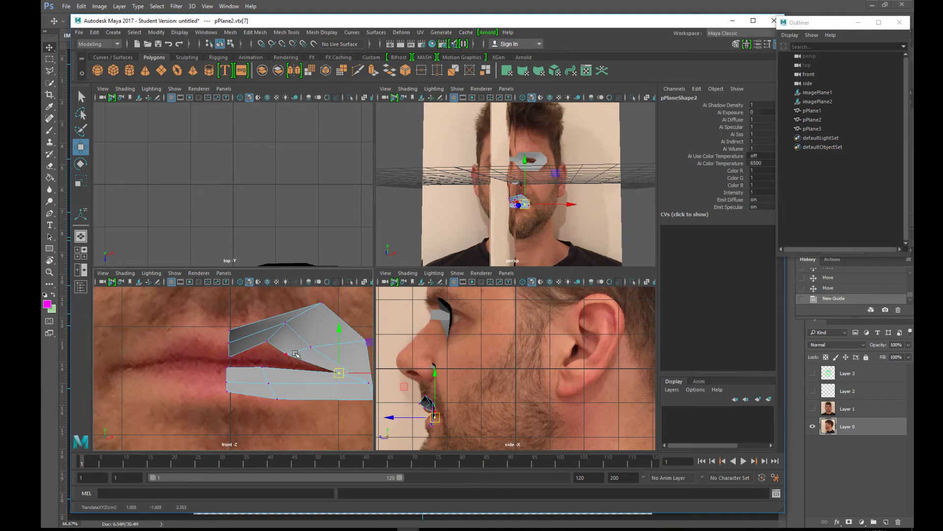
Bring the upper-row vertices down onto the upper lip edge, flattening the band to the centre line.
left_click(310, 347)
left_click_drag(311, 347, 357, 355)
left_click(289, 355)
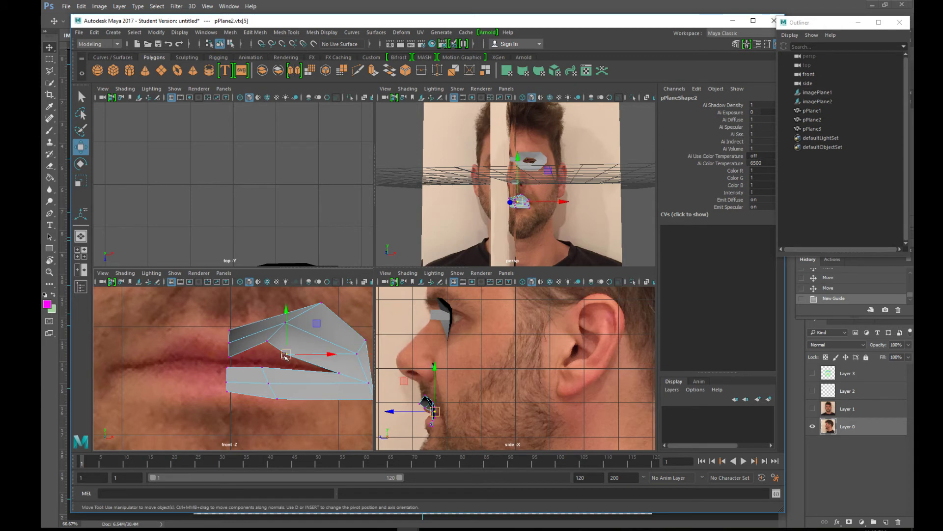
left_click_drag(289, 355, 331, 365)
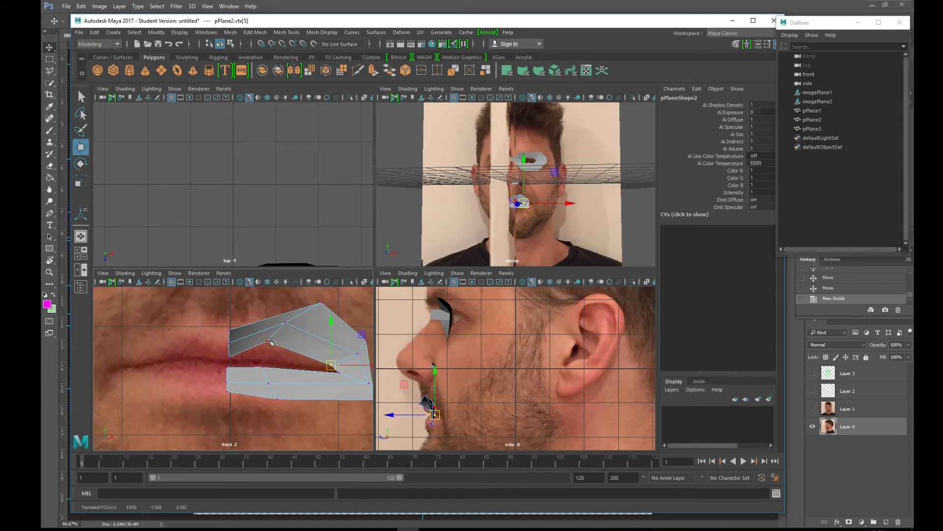
left_click(270, 341)
left_click_drag(269, 341, 270, 360)
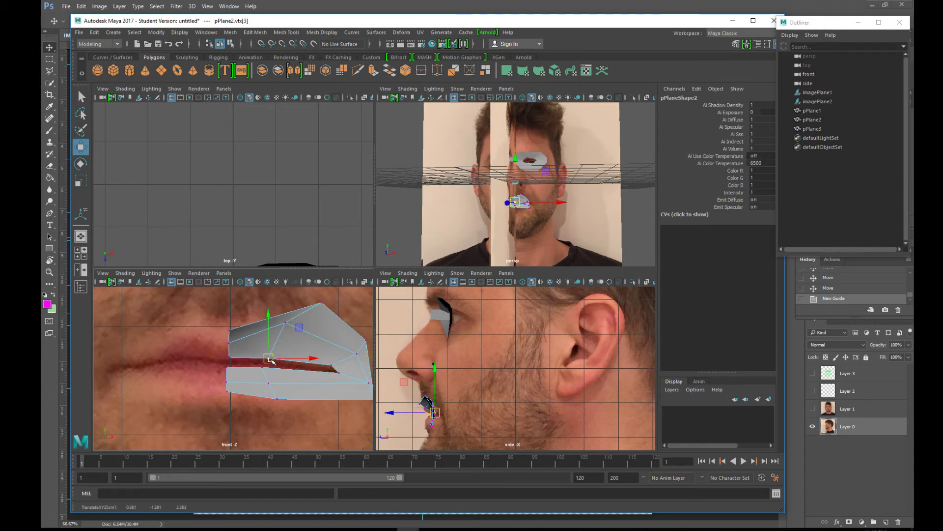
left_click(286, 323)
left_click_drag(286, 323, 272, 345)
left_click(323, 304)
left_click_drag(323, 304, 264, 333)
left_click(230, 330)
left_click(233, 350)
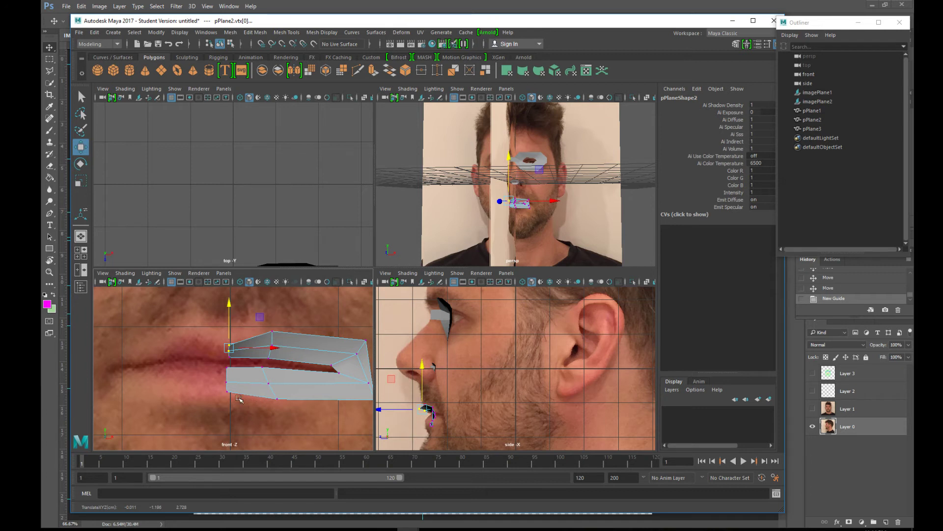
Refine the lower and upper lip-corner vertices of the mouth patch.
left_click(226, 392)
left_click_drag(227, 393, 229, 407)
left_click(315, 414)
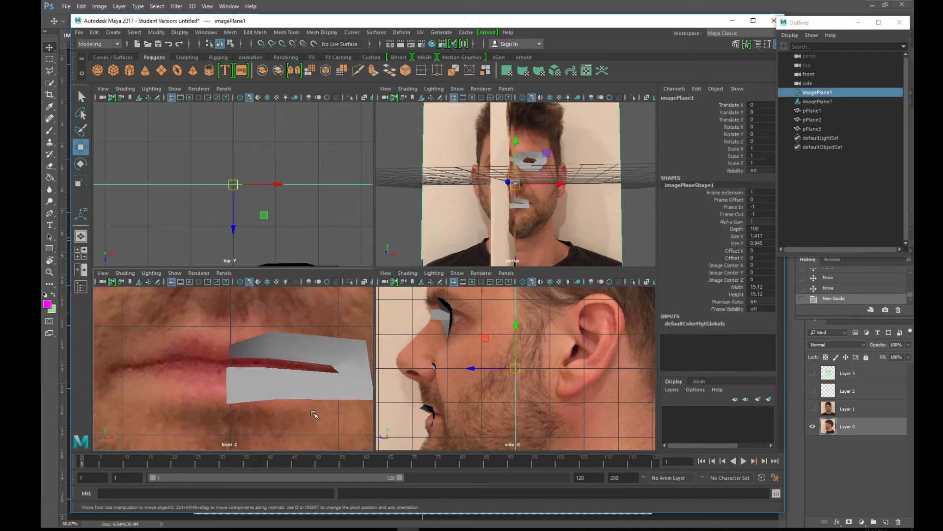
left_click(358, 397)
scroll(367, 404, "down", 5)
scroll(270, 380, "up", 3)
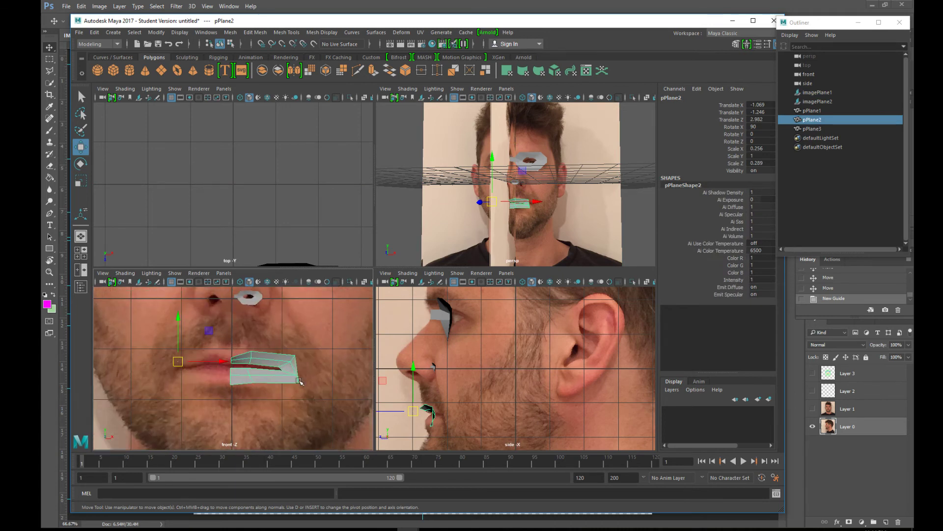
right_click_drag(298, 381, 263, 282)
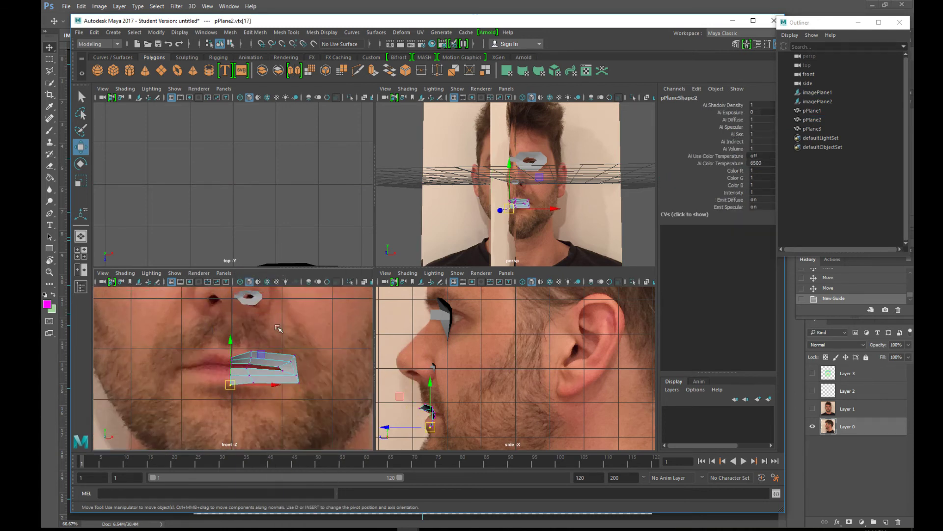
left_click(297, 377)
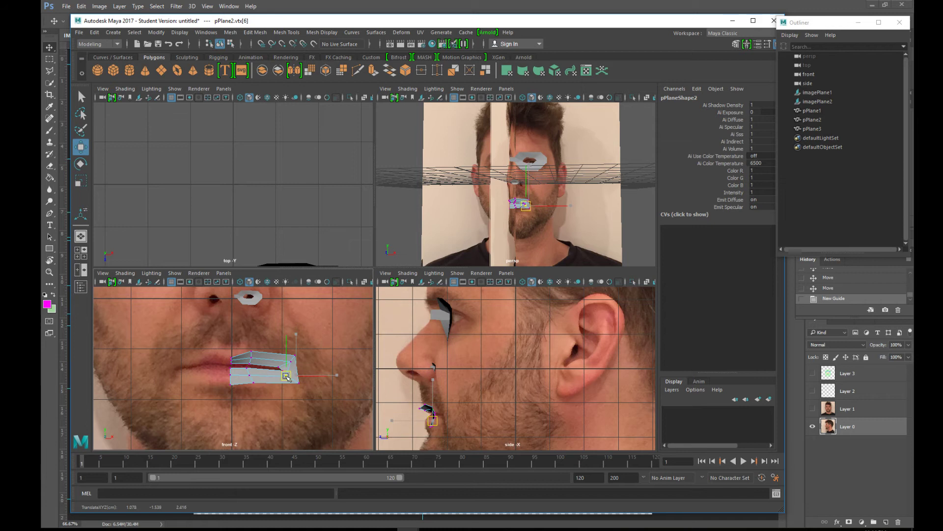
left_click(298, 383)
left_click_drag(299, 384, 290, 366)
left_click(294, 357)
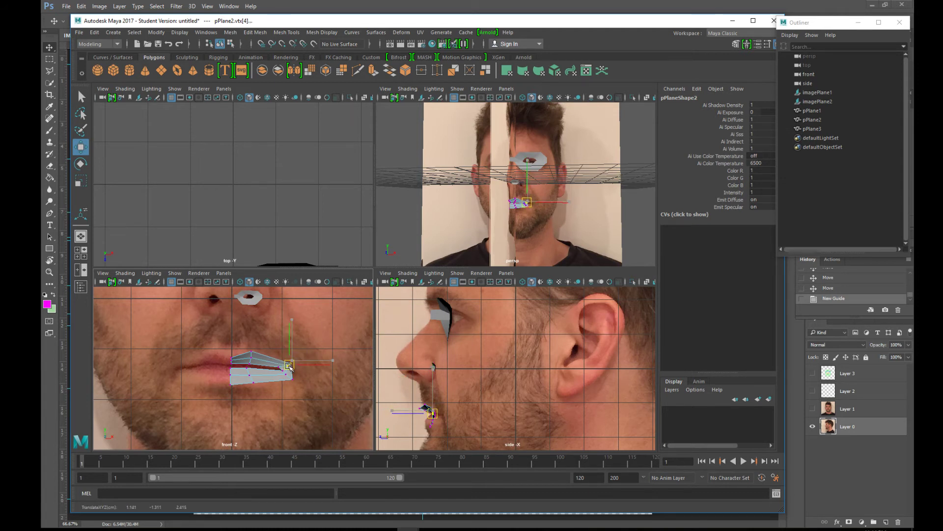
left_click(313, 348)
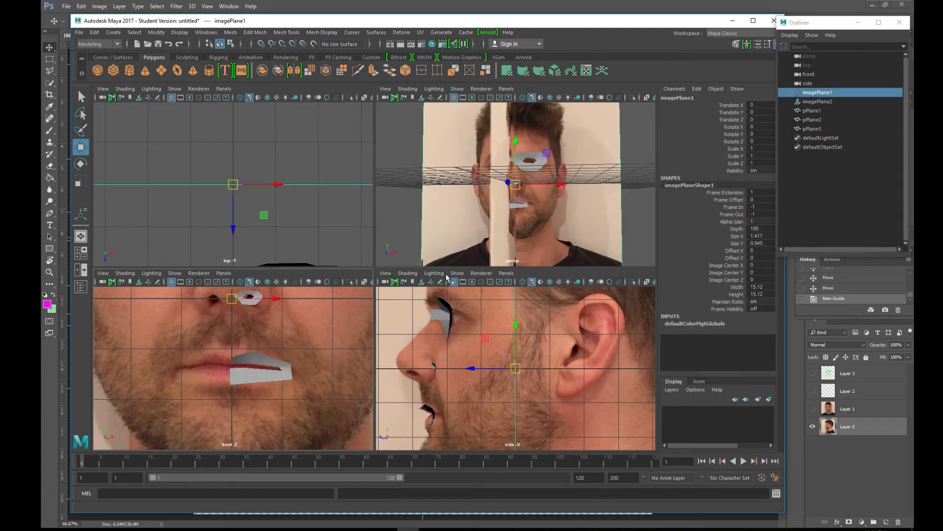
Maximize the front view framed on the face, then select the eye and mouth patches.
mouse_move(474, 238)
left_mouse_down("alt")
mouse_move(462, 238)
mouse_move(472, 238)
left_mouse_up("alt")
key("space")
scroll(424, 214, "up", 3)
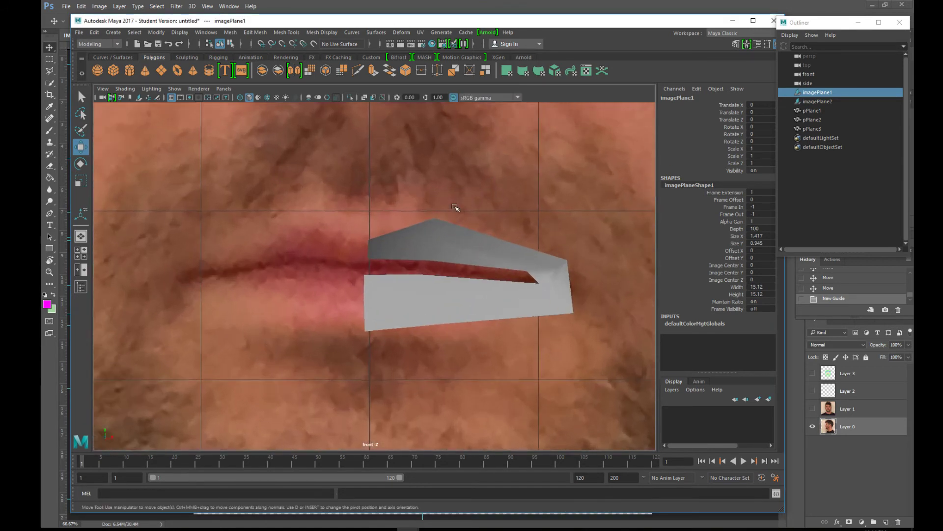
key("f")
scroll(423, 215, "up", 3)
scroll(423, 215, "up", 2)
left_click(455, 140)
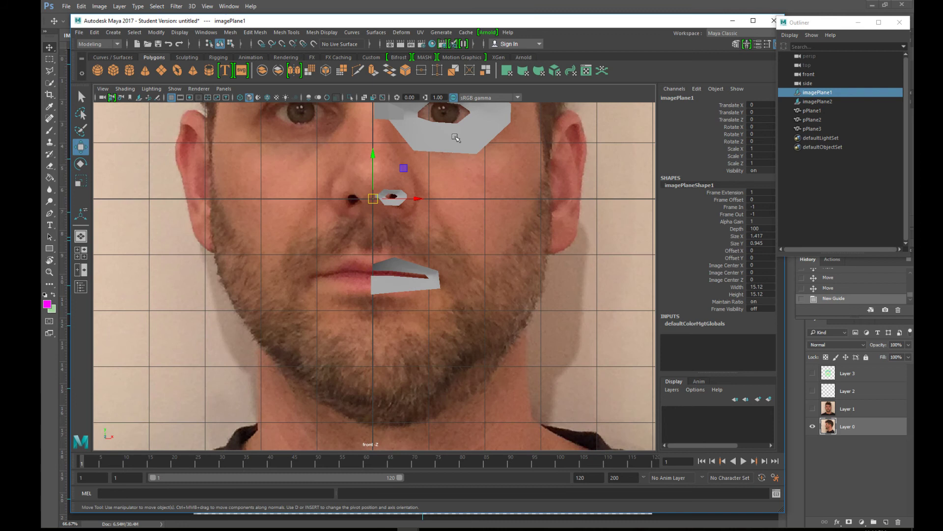
left_click(422, 268, "shift")
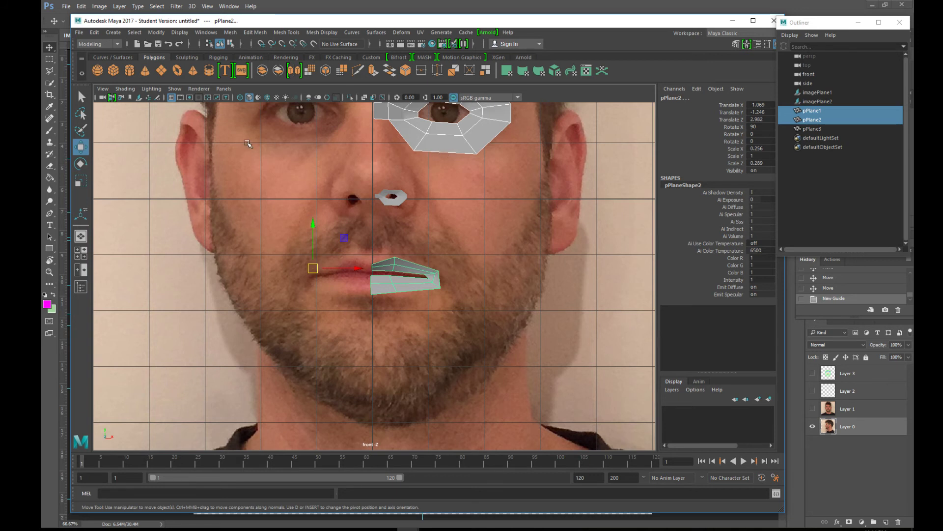
Combine the selected patches with Mesh > Booleans > Union into pPlane4.
left_click(231, 32)
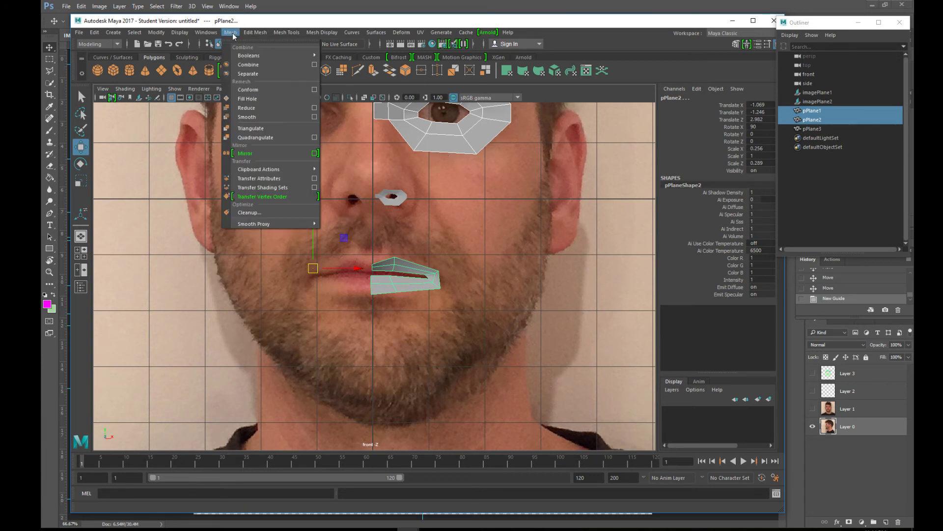
mouse_move(257, 52)
left_click(347, 60)
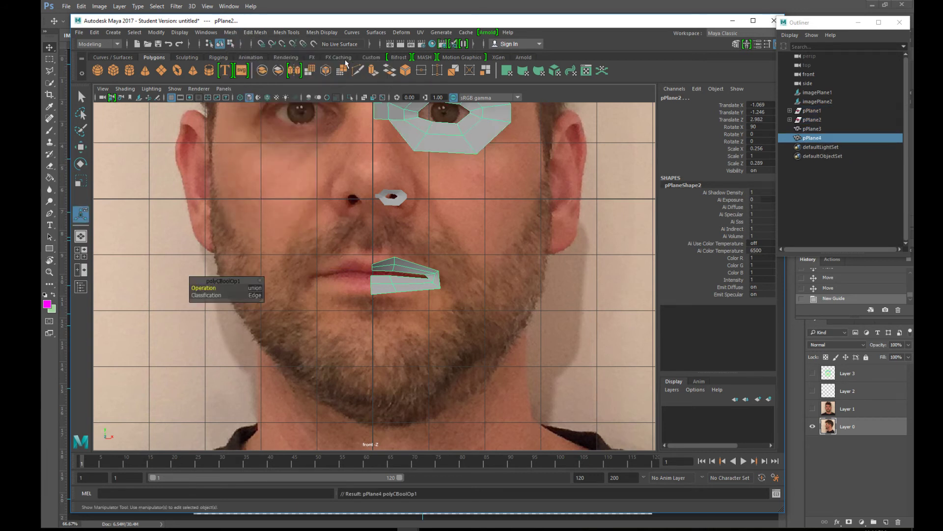
left_click(819, 138)
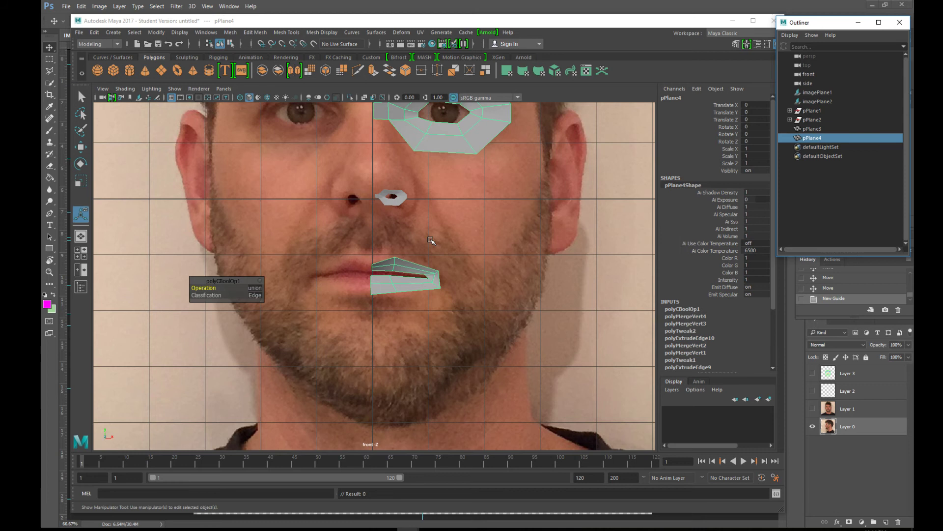
left_click(419, 266)
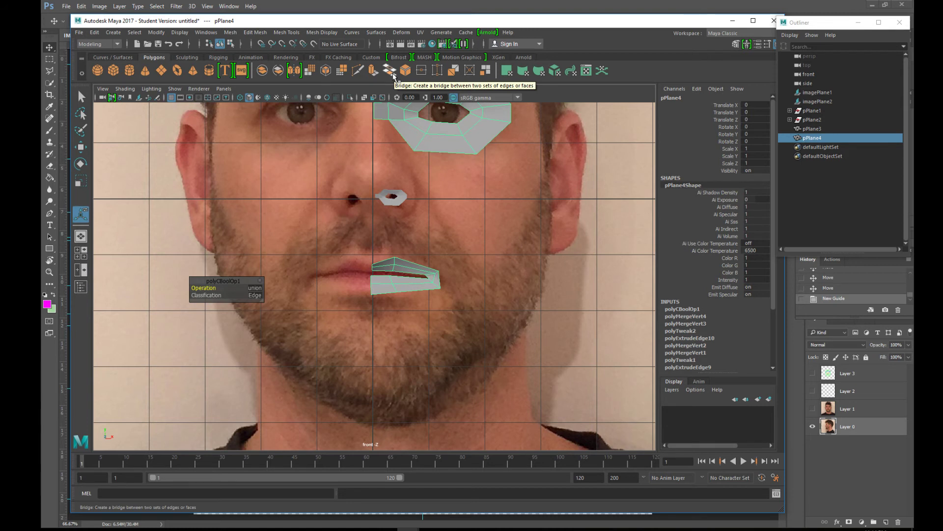
Bridge a bottom edge of the eye loop to a mouth-loop edge with 3 divisions.
right_click(447, 153)
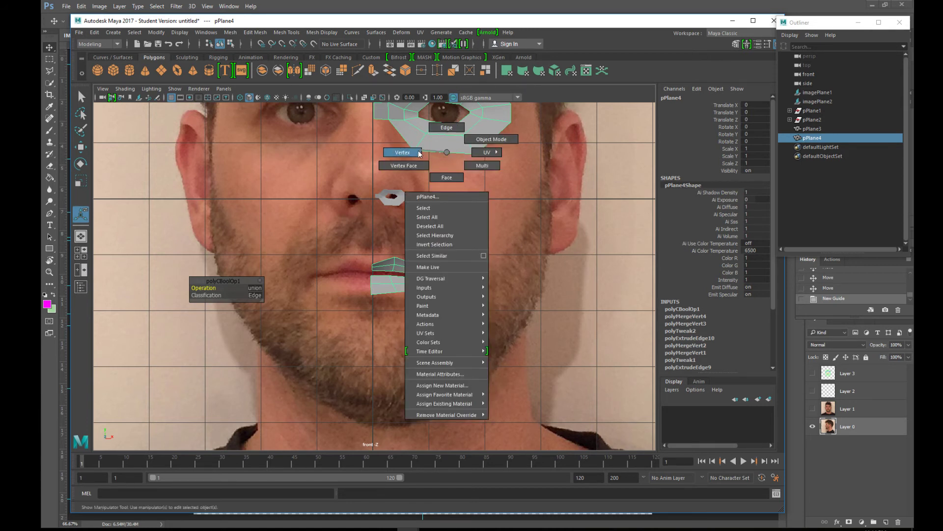
left_click(445, 129)
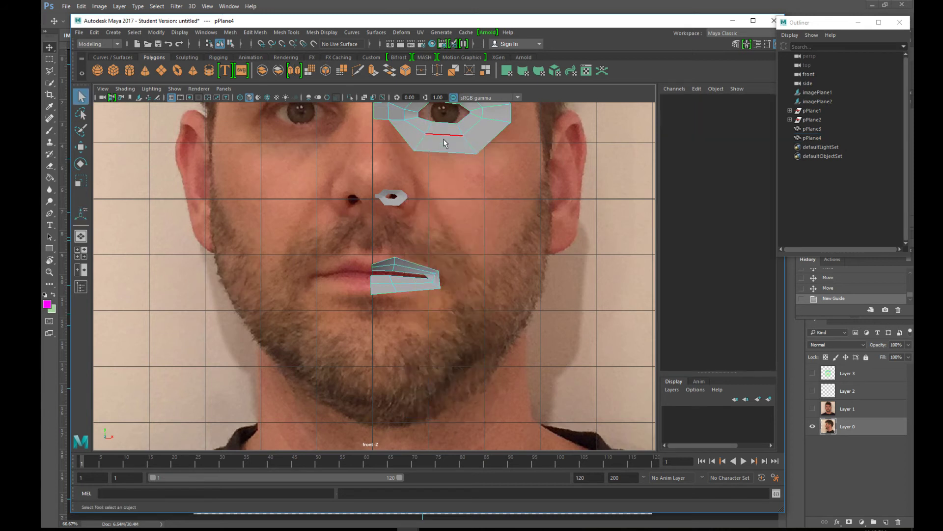
left_click(447, 151)
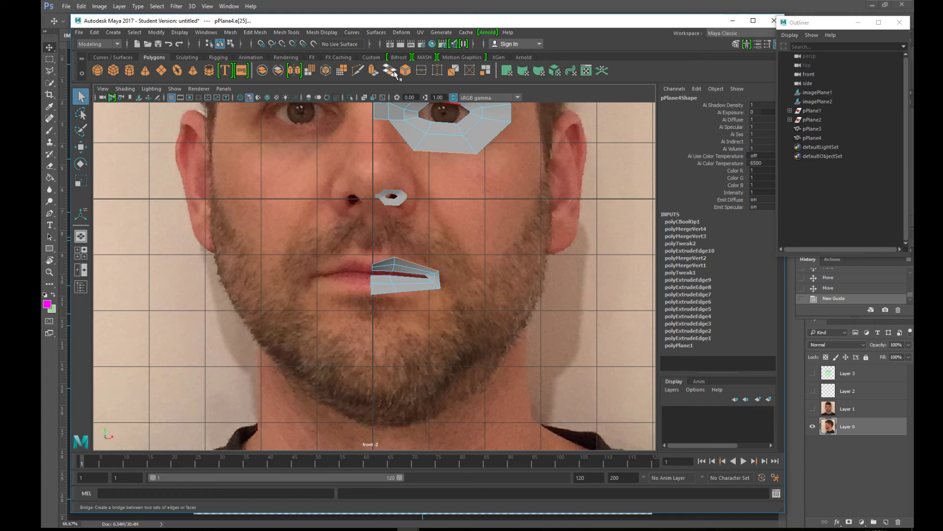
right_click_drag(421, 262, 457, 223, "shift")
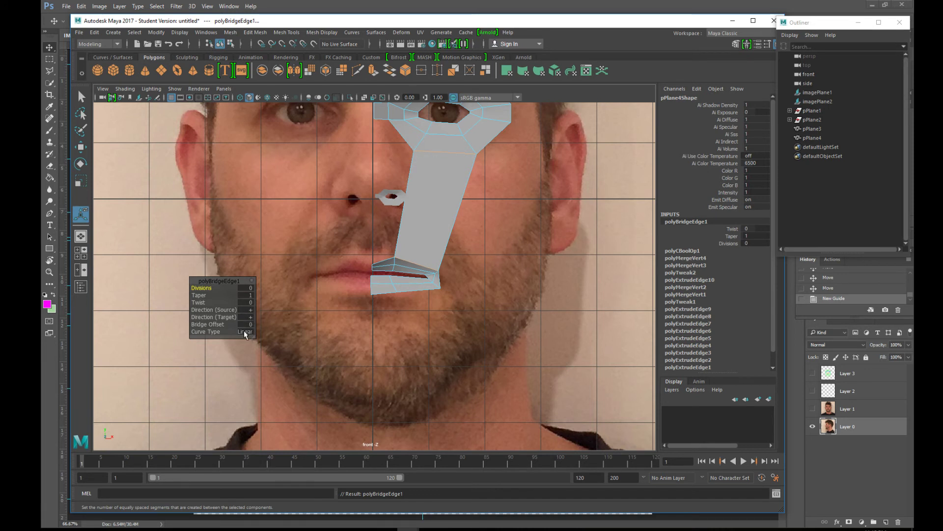
left_click(246, 287)
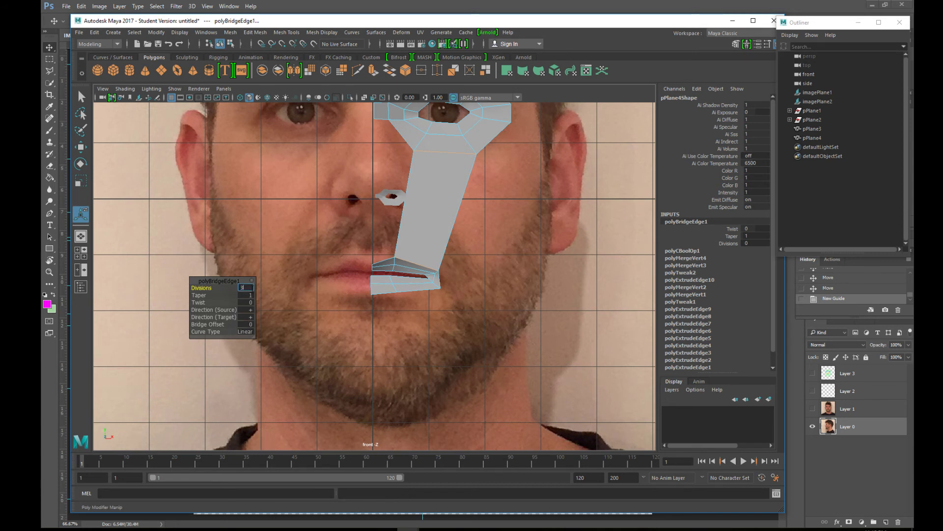
type("3")
left_click(246, 295)
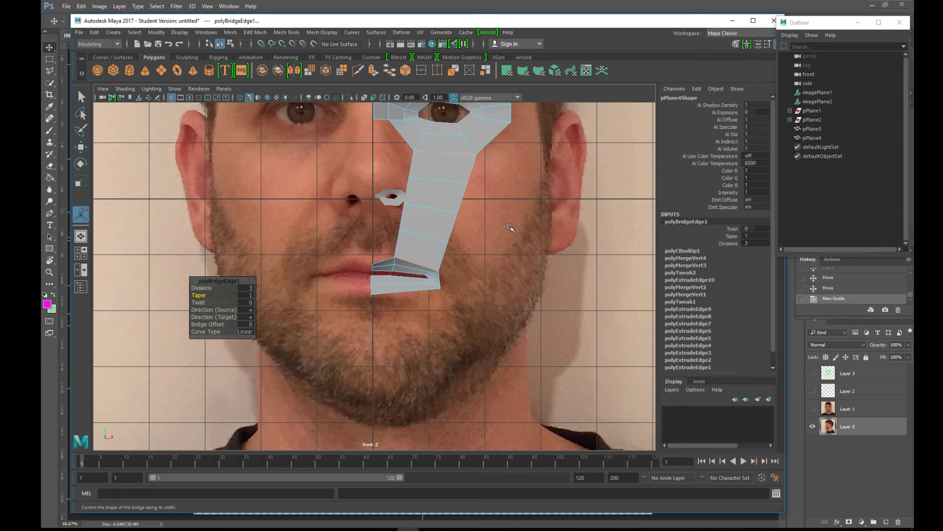
right_click_drag(442, 214, 398, 214)
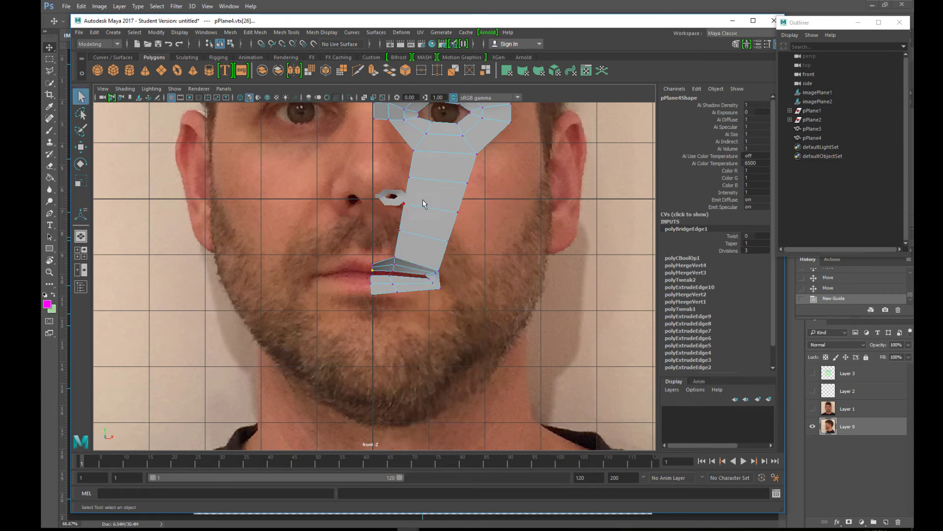
Pull the bridge strip's outer vertices beside the nostril and mouth corner outward toward the cheek.
left_click(404, 204)
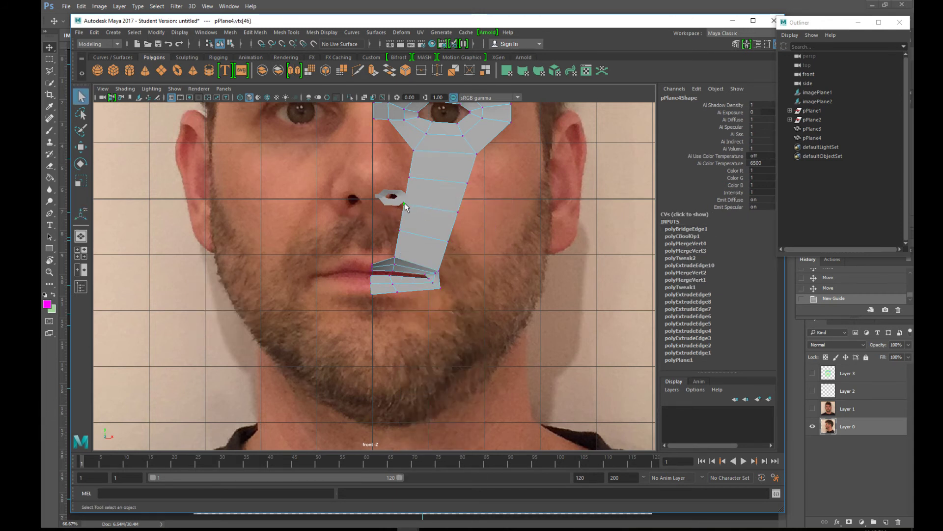
key("w")
left_click_drag(404, 204, 417, 207)
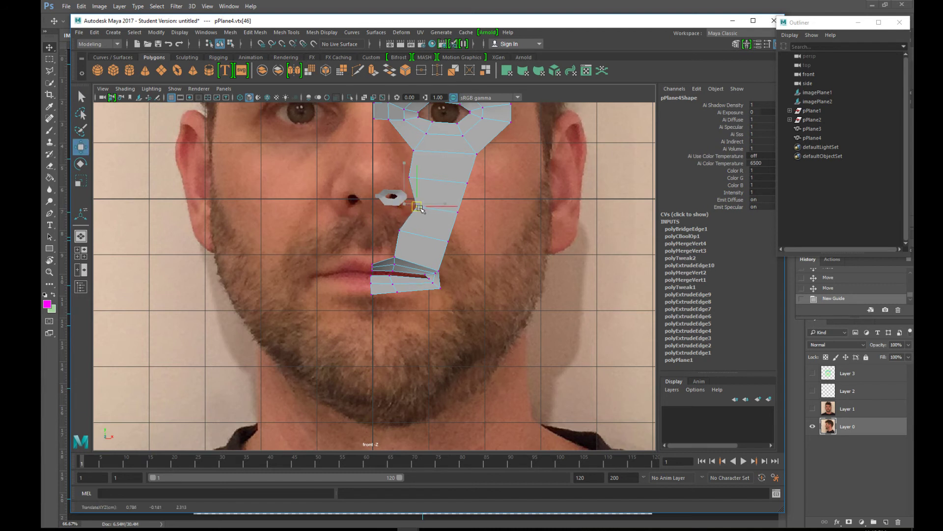
left_click(410, 177)
left_click_drag(453, 176, 477, 260)
left_click(467, 183)
left_click(452, 209)
left_click(449, 242)
left_click(524, 224)
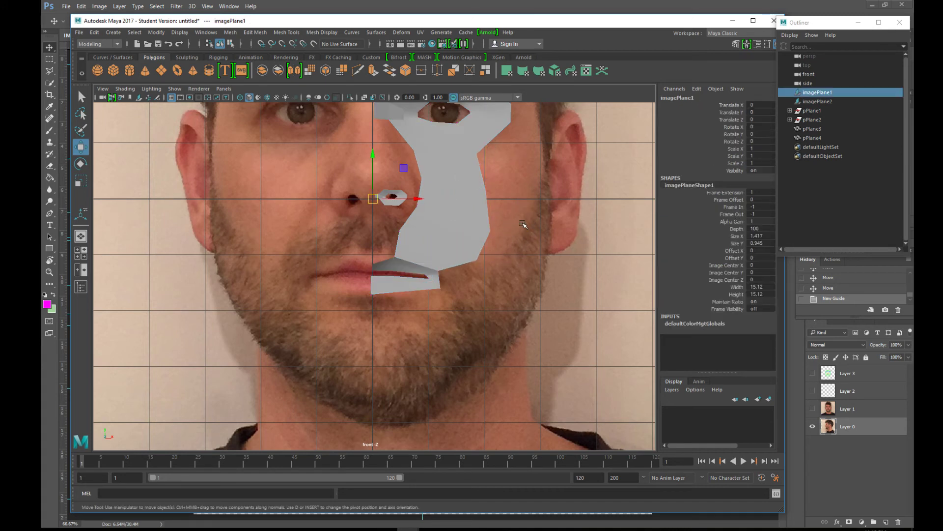
scroll(523, 224, "down", 5)
scroll(488, 222, "up", 2)
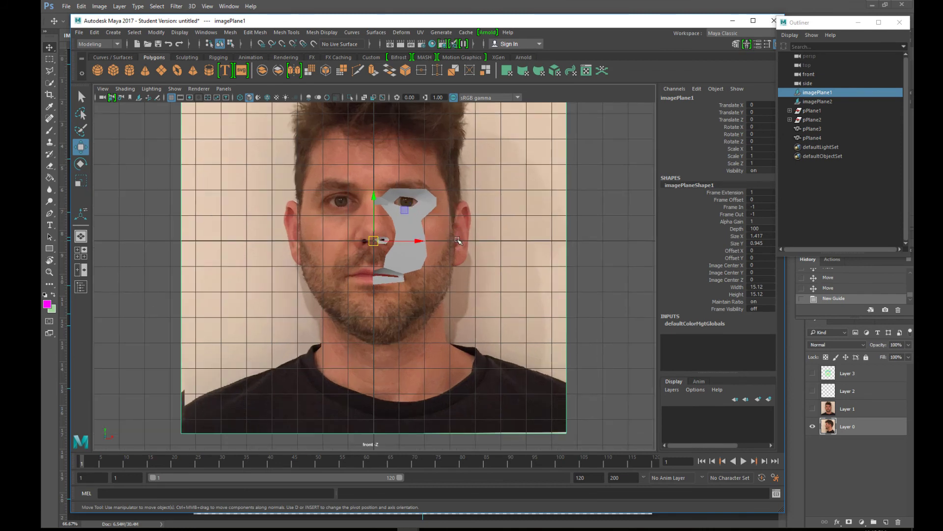
In the maximized side view, move a nose vertex to match the reference profile.
key("space")
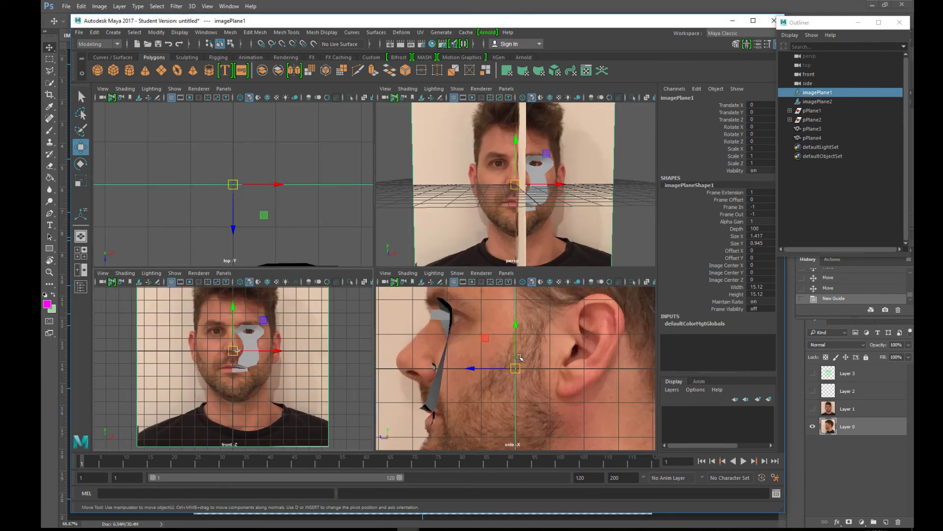
key("space")
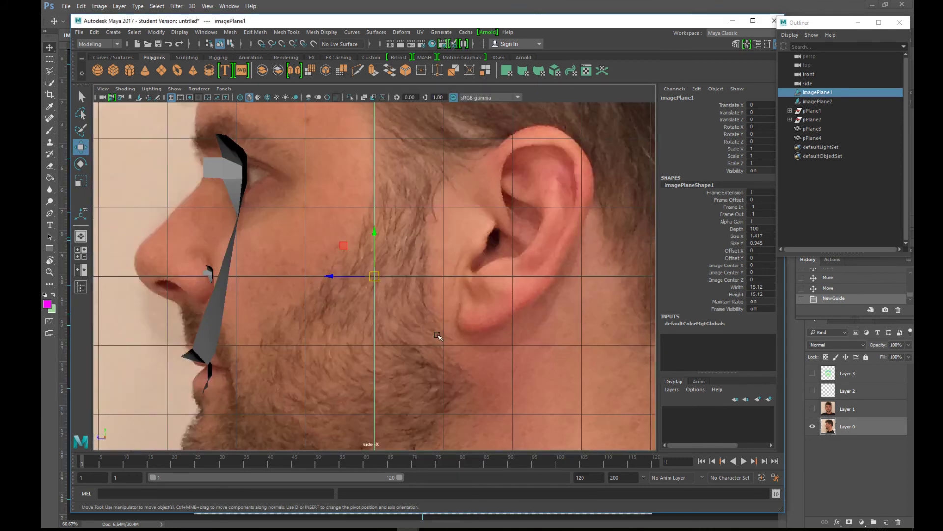
left_click(218, 309)
mouse_move(216, 327)
right_mouse_down()
mouse_move(195, 326)
mouse_move(204, 319)
right_mouse_up()
left_click(203, 316)
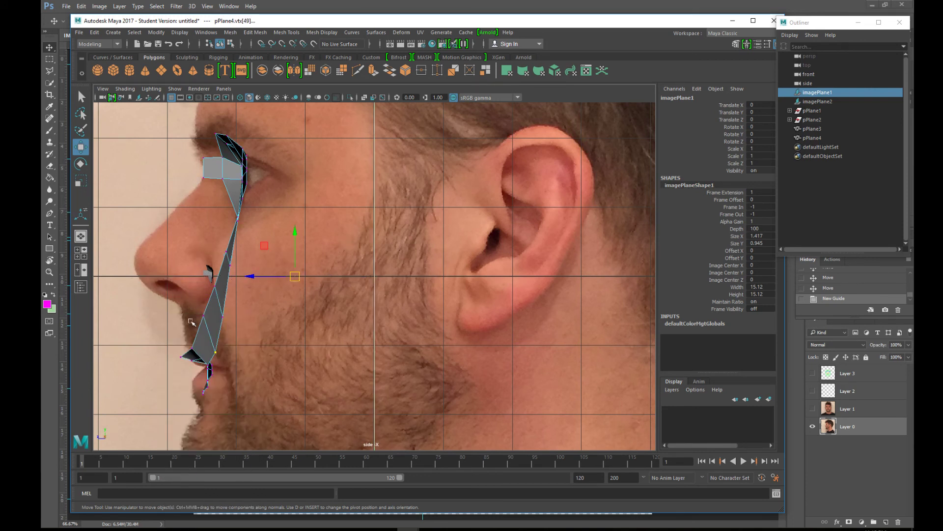
mouse_move(203, 316)
left_mouse_down()
mouse_move(229, 324)
mouse_move(211, 319)
left_mouse_up()
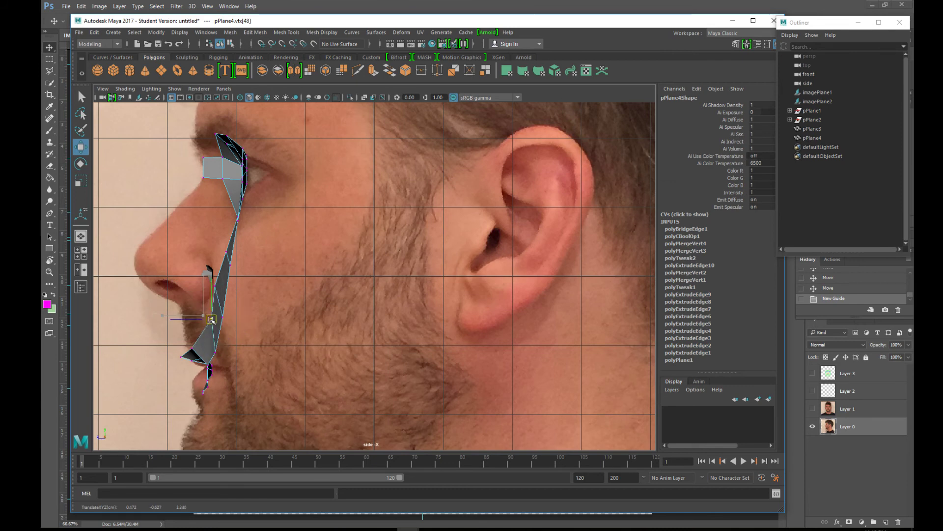
left_click(216, 353)
Push the upper-lip, nostril, nose-bridge and under-nose vertices back to follow the side profile.
key("space")
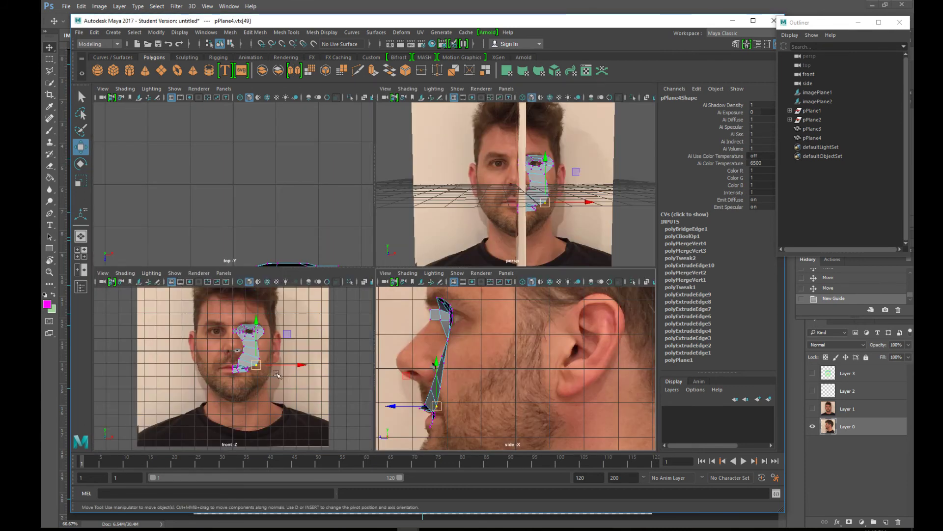
key("space")
key("space")
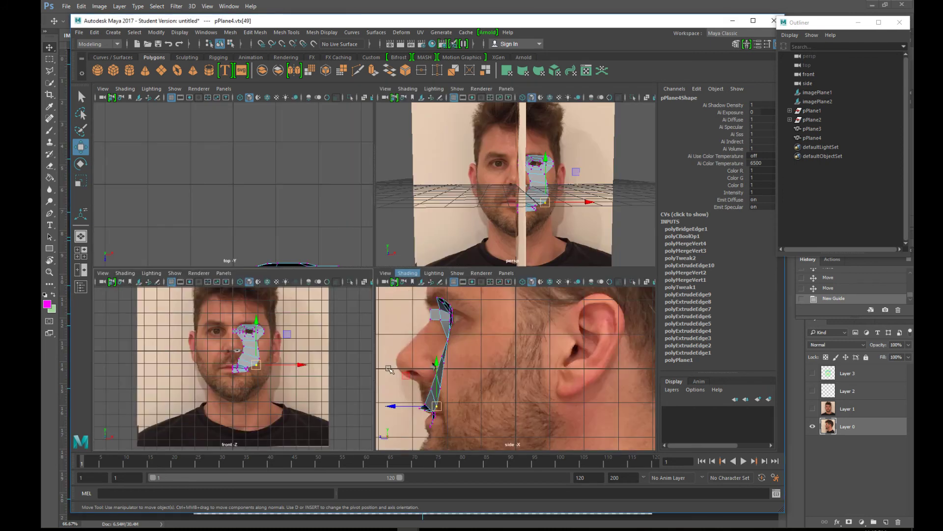
left_click_drag(440, 412, 445, 413)
left_click(258, 350)
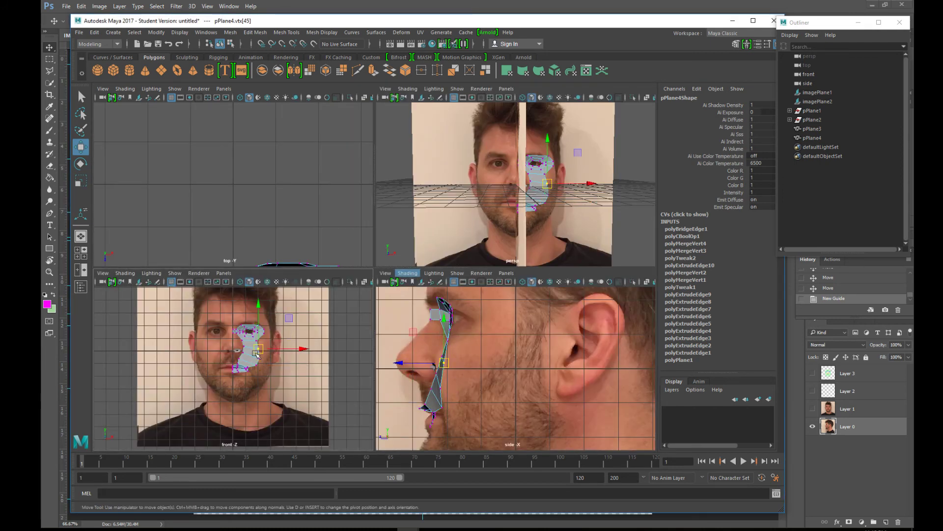
left_click_drag(447, 365, 457, 366)
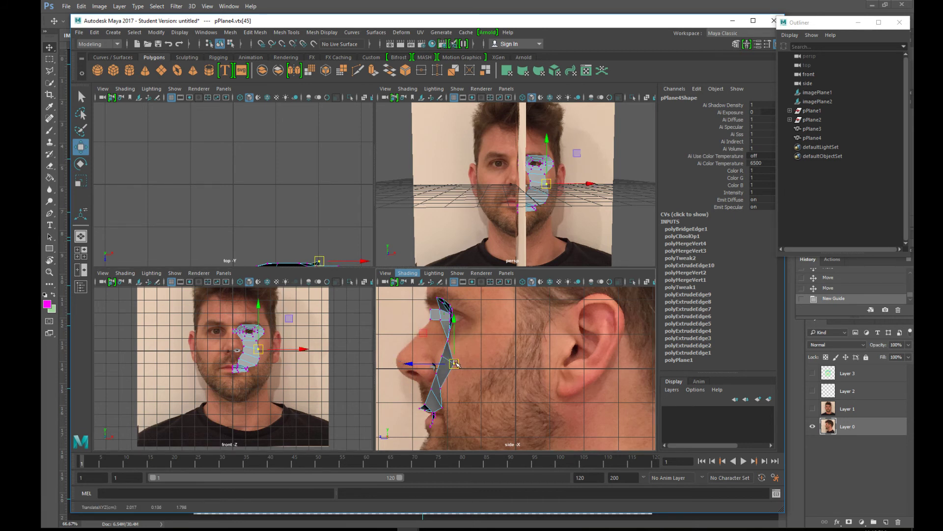
key("Up")
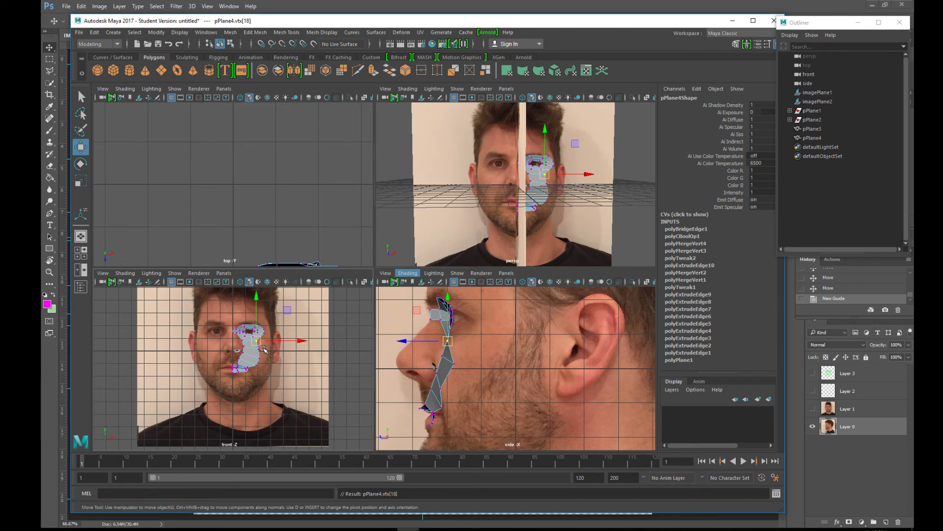
left_click(442, 357)
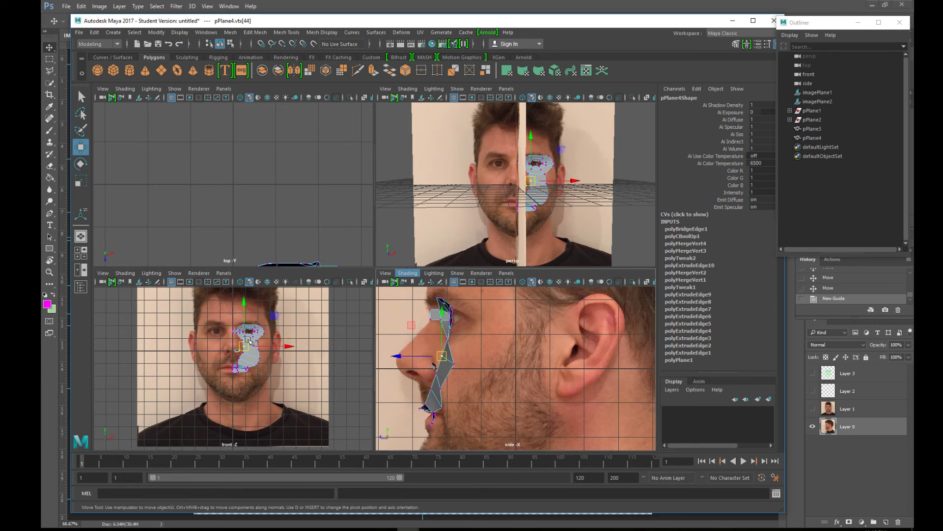
left_click_drag(442, 358, 436, 357)
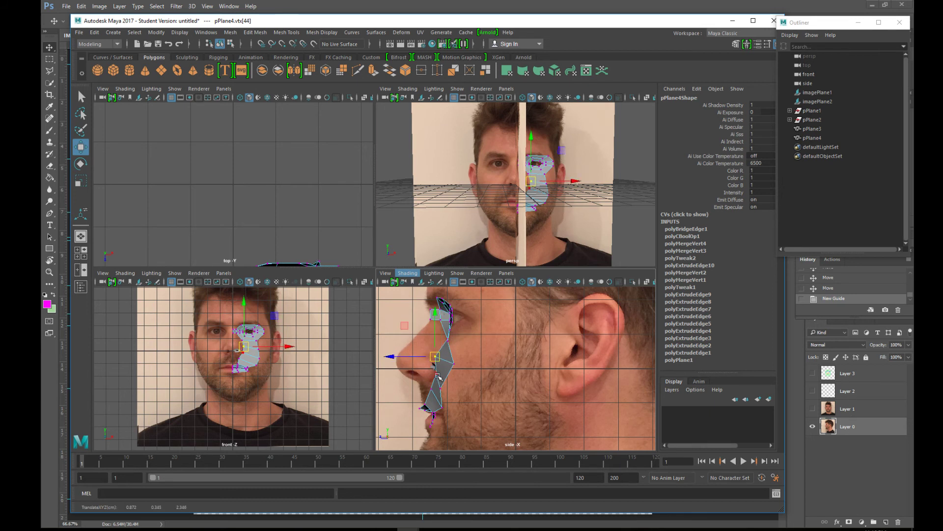
left_click(431, 390)
left_click_drag(431, 390, 427, 386)
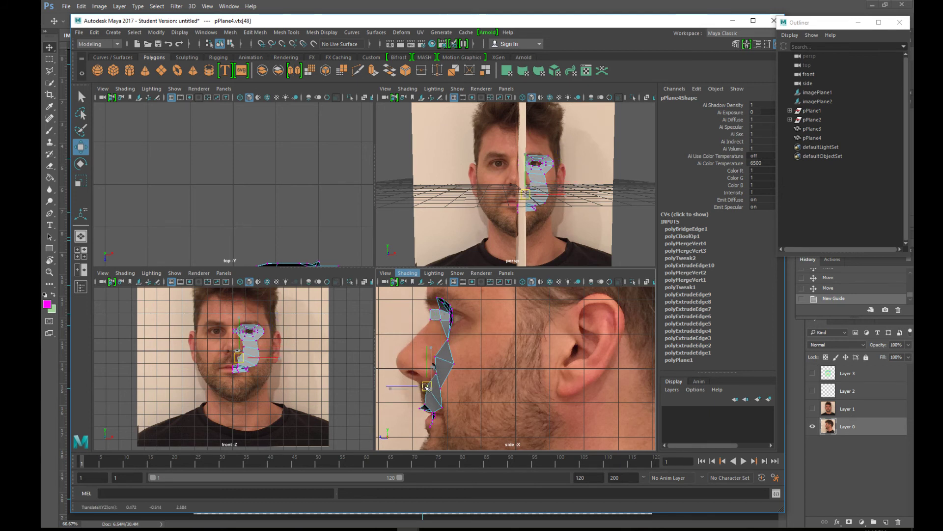
Nudge a vertex up and left in the front view, then clear the selection.
scroll(256, 365, "up", 5)
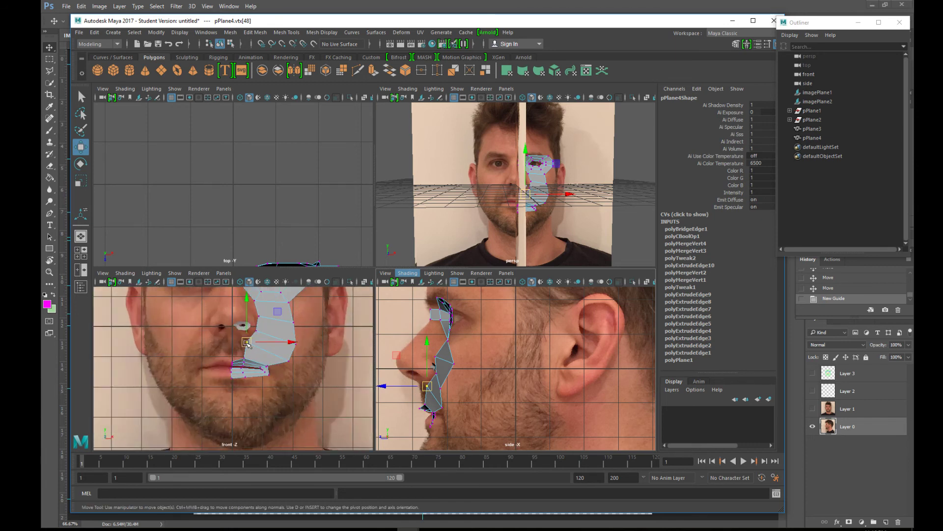
left_click_drag(247, 344, 241, 340)
scroll(243, 332, "down", 5)
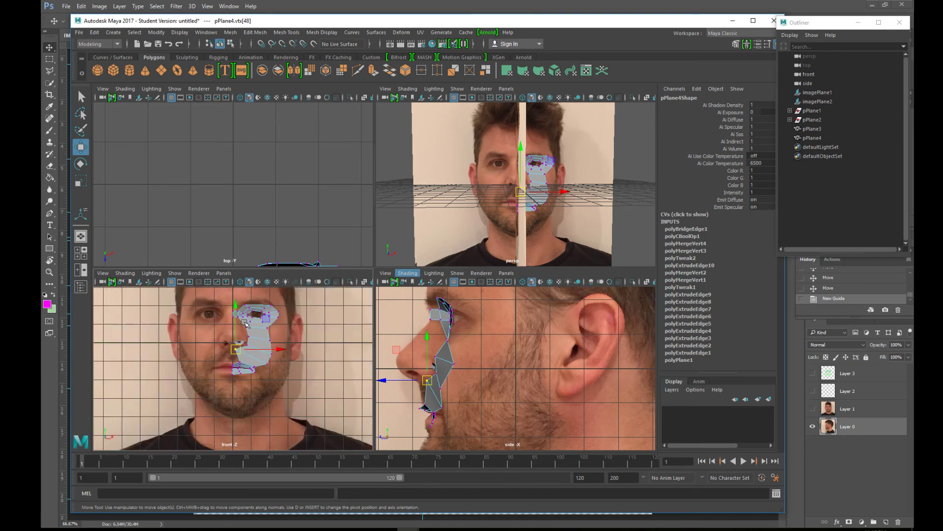
scroll(245, 325, "down", 2)
left_click(357, 378)
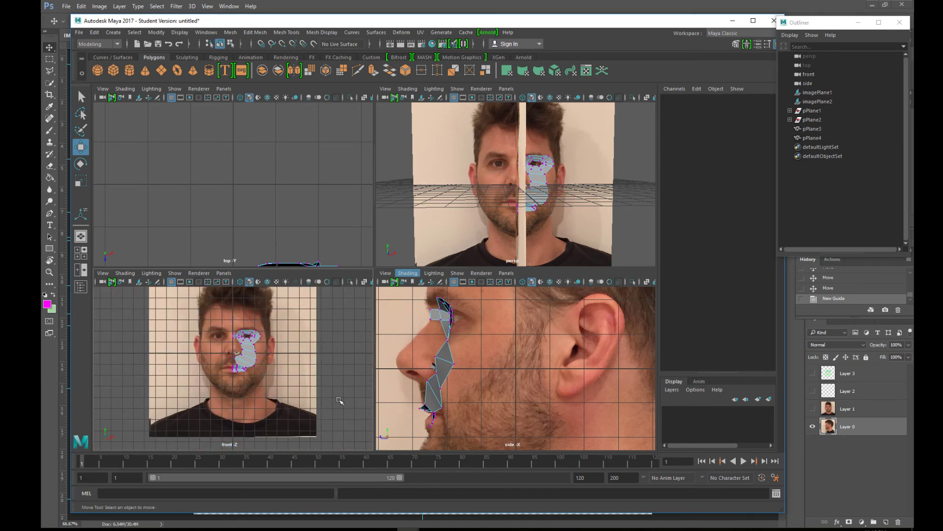
Switch pPlane4 to edge mode and select the outer cheek edge plus the lower-lip edge.
scroll(248, 392, "up", 5)
scroll(256, 344, "down", 4)
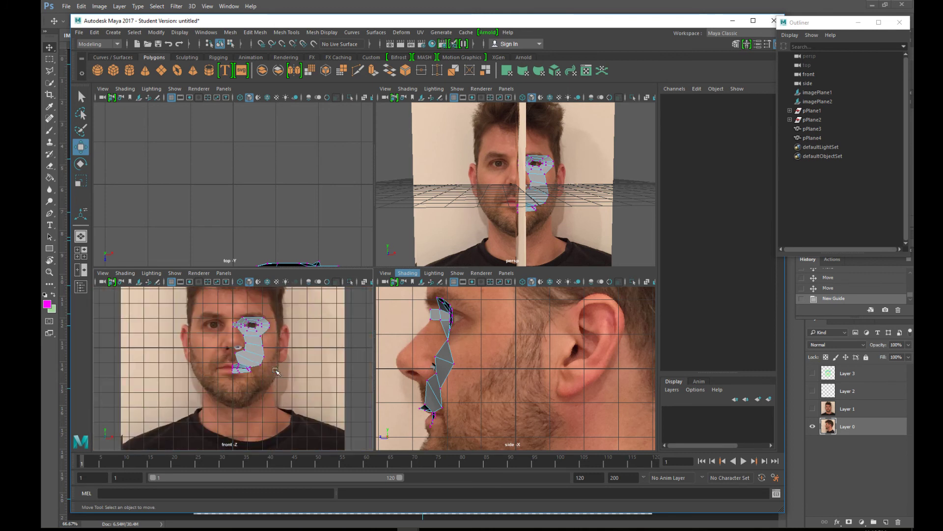
scroll(258, 336, "up", 1)
left_click(265, 345)
left_click(267, 333)
scroll(272, 334, "up", 4)
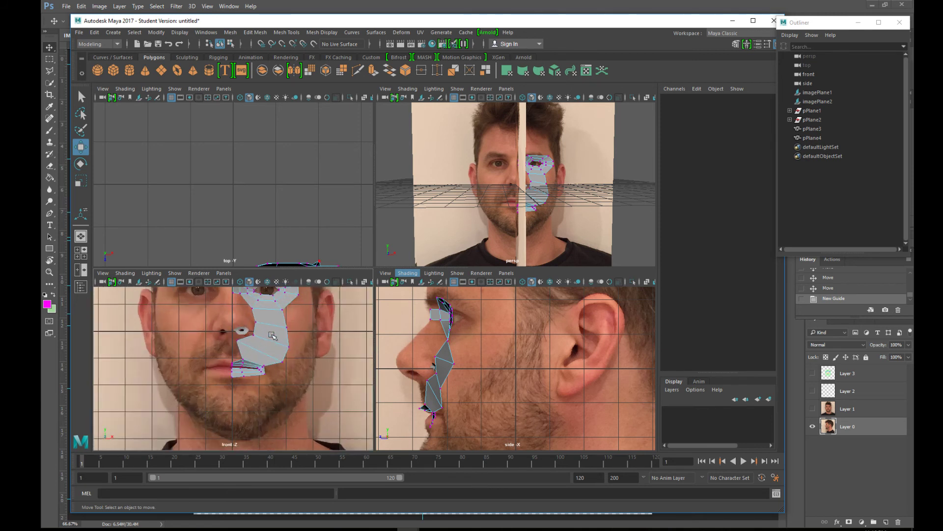
right_click_drag(287, 309, 283, 253)
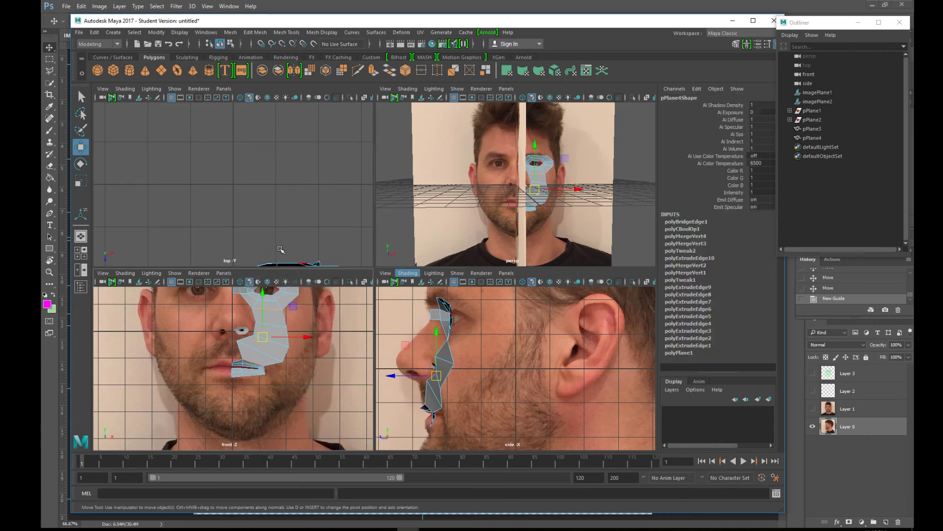
left_click(291, 301)
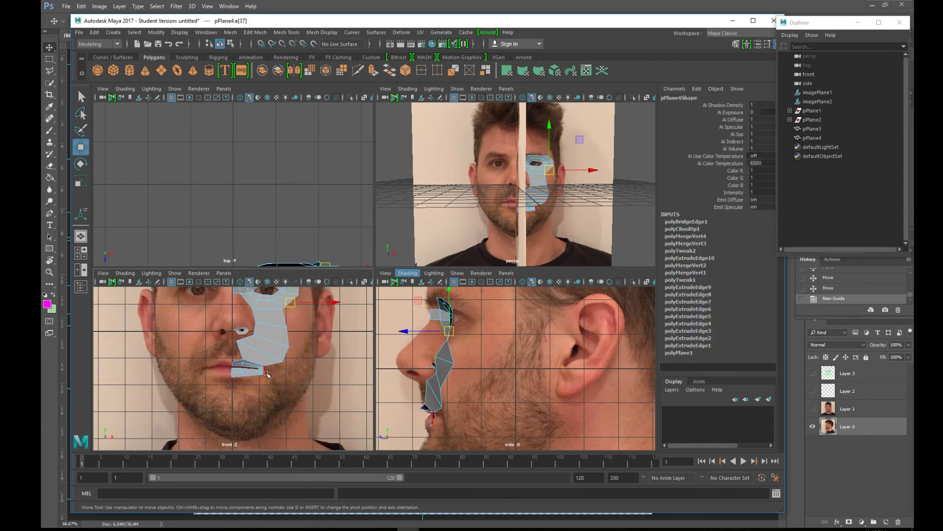
left_click(266, 372, "shift")
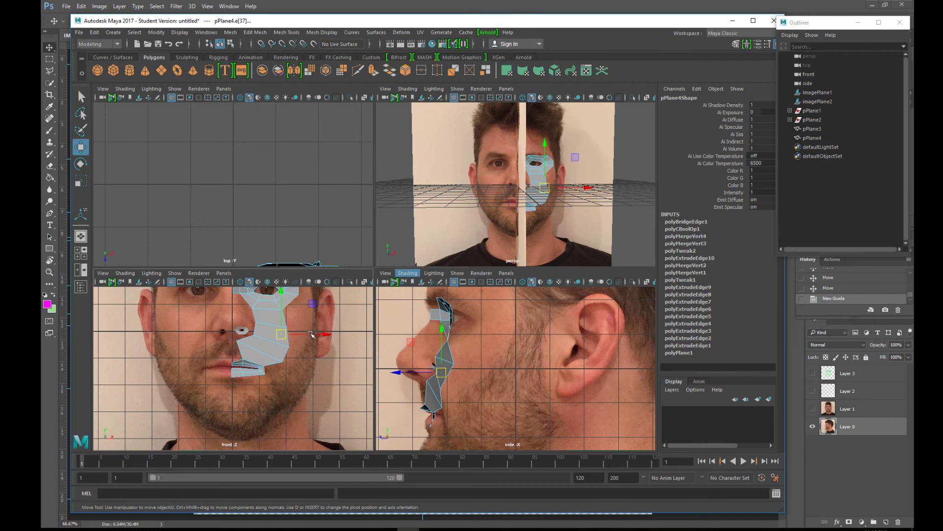
Bridge the two edges with 3 divisions, twist 0, and Direction (Source) flipped to +.
left_click(390, 72)
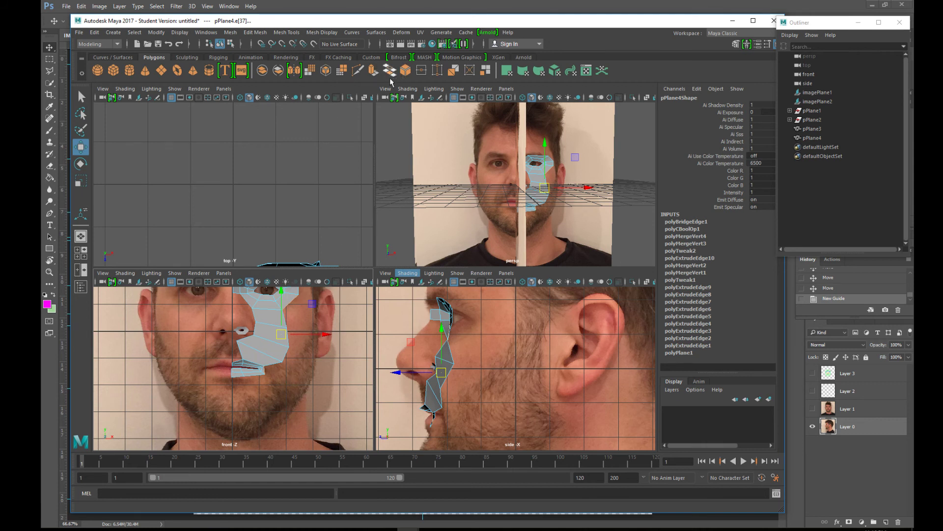
scroll(201, 386, "up", 2)
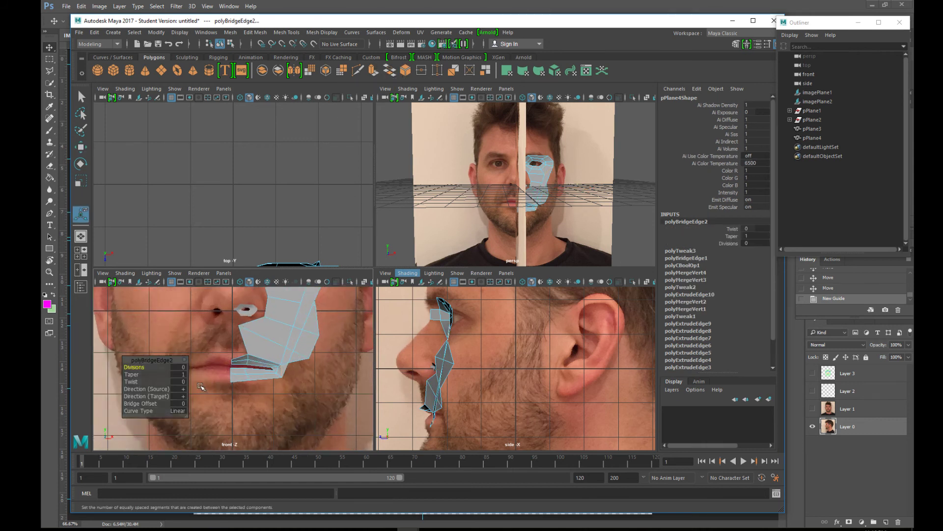
left_click(180, 369)
type("3")
left_click(177, 381)
key("Return")
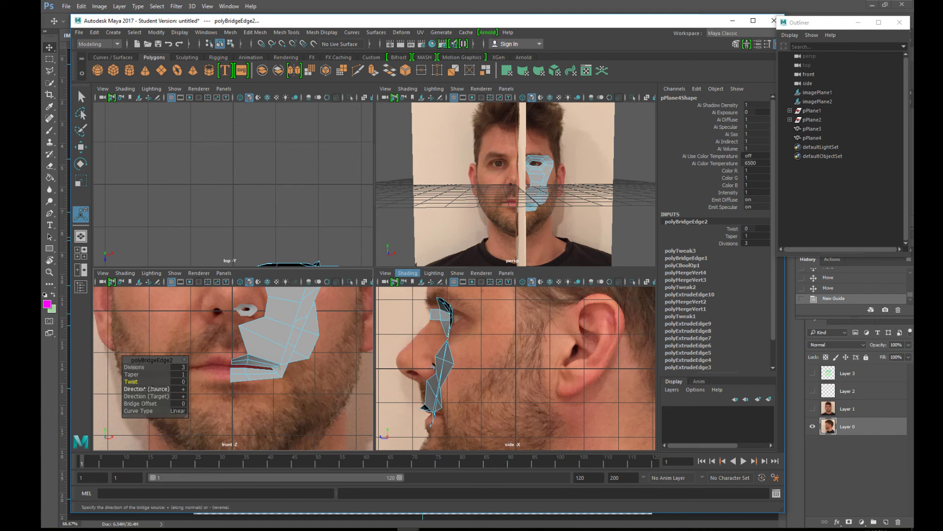
left_click(141, 389)
left_click(163, 389)
In vertex mode, move the new bridge vertices outward across the cheek.
right_click_drag(304, 328, 304, 313)
left_click(310, 317)
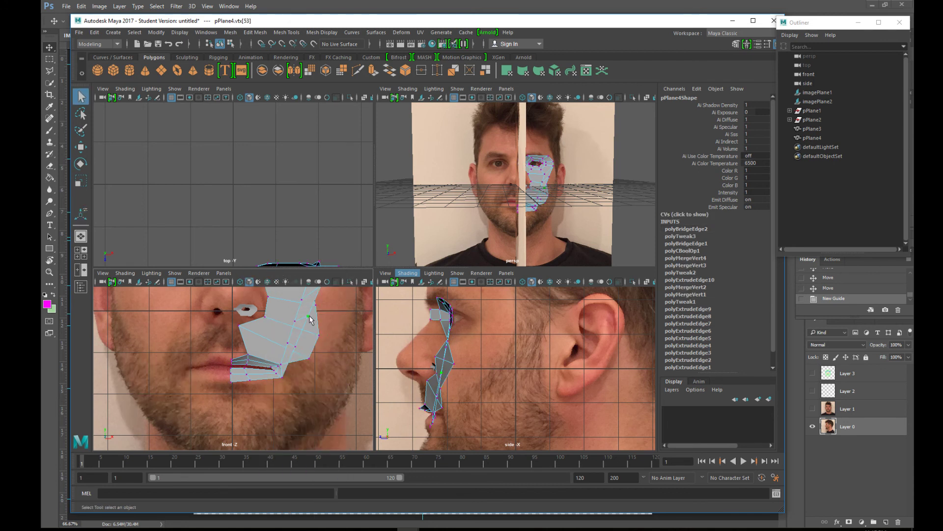
key("w")
left_click_drag(310, 320, 326, 379)
left_click(295, 323)
left_click(304, 348)
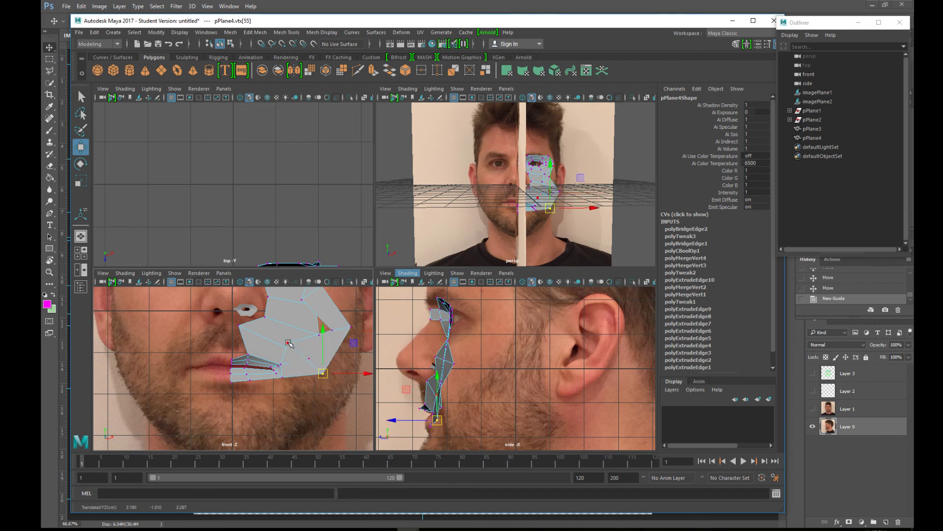
Reposition the lower, upper-right and top cheek vertices to widen the patch toward the jaw.
left_click(294, 346)
left_click_drag(294, 346, 325, 375)
left_click(332, 331)
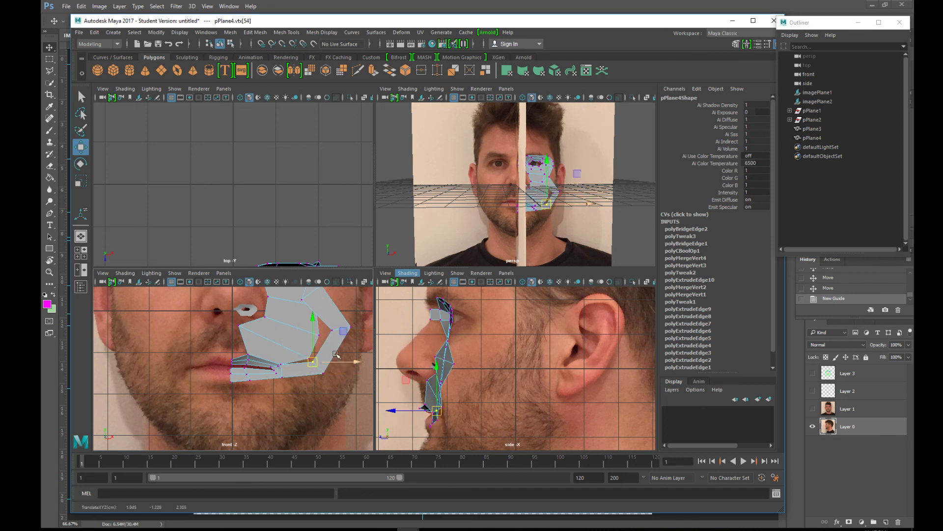
left_click_drag(334, 334, 325, 338)
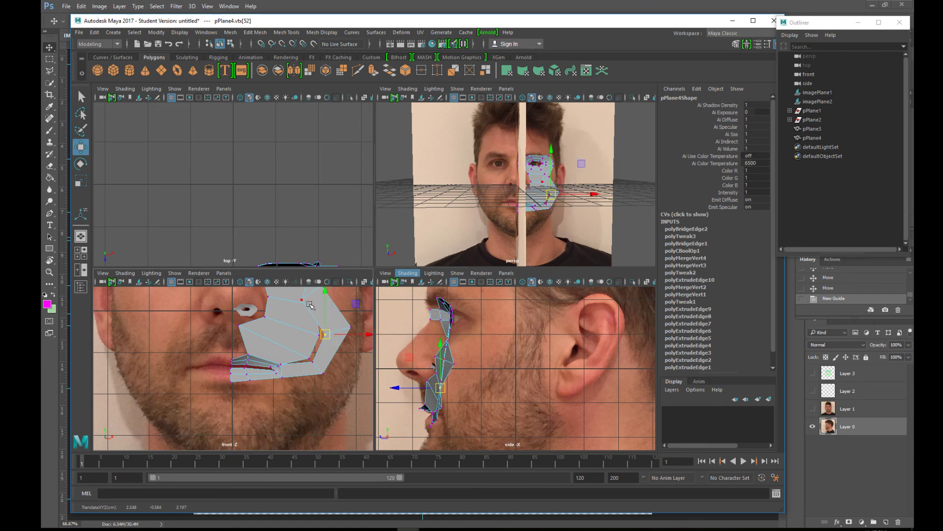
left_click(302, 301)
left_click_drag(303, 300, 322, 305)
scroll(348, 335, "down", 5)
scroll(320, 325, "up", 5)
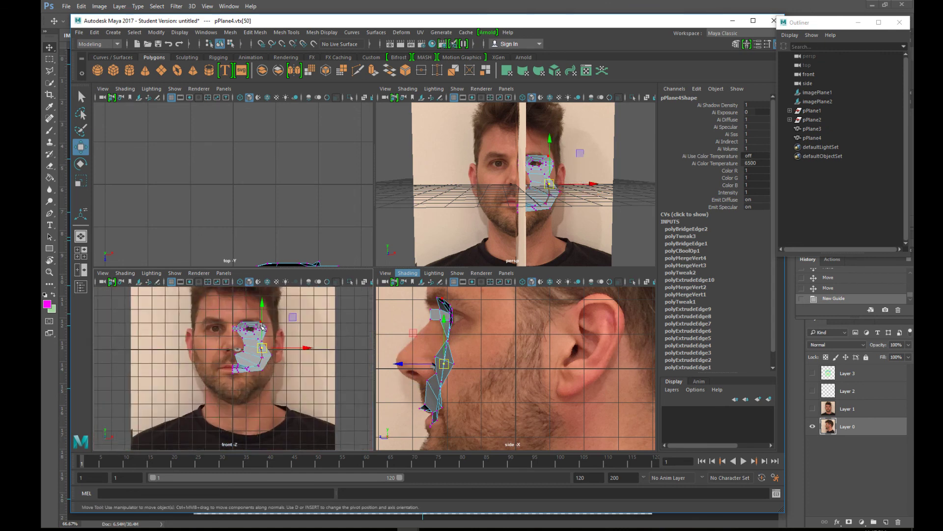
Maximize the front view and put the face mesh back into vertex mode.
key("space")
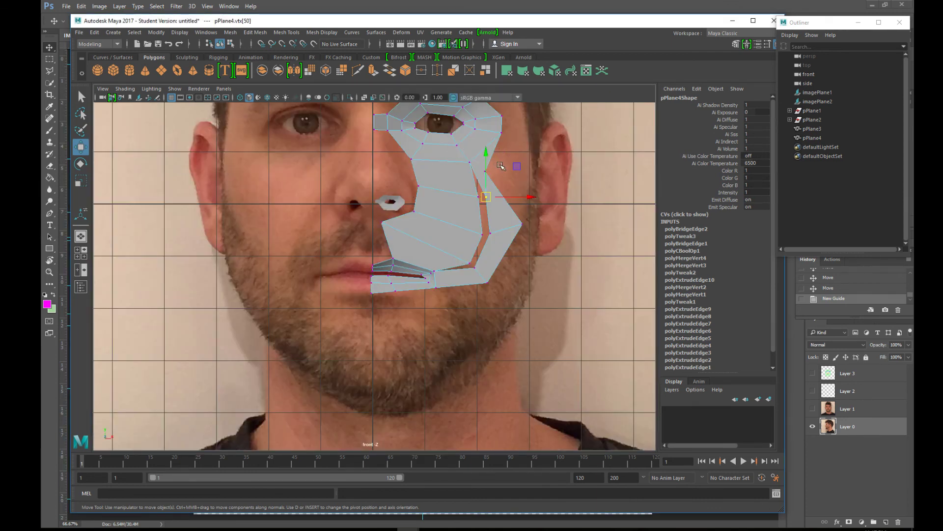
key("F8")
right_click_drag(486, 171, 470, 173)
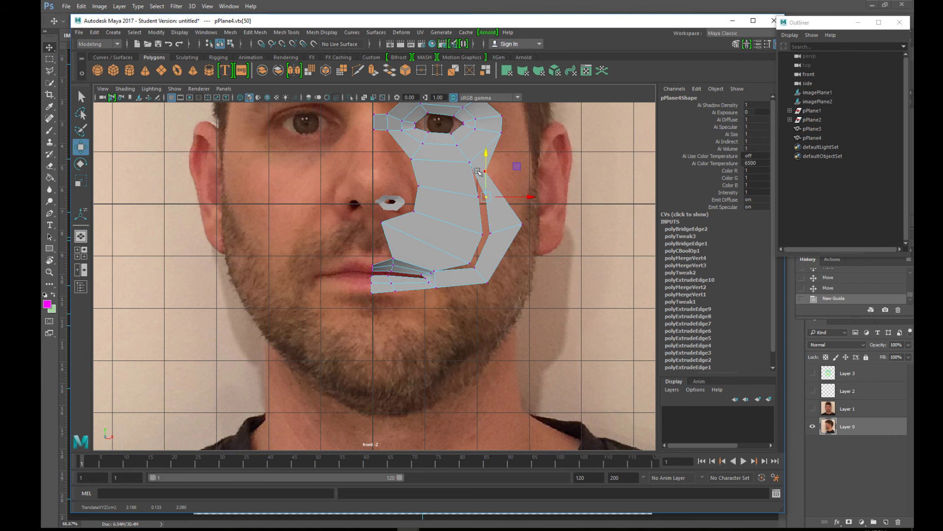
left_click(471, 159)
Move the outer strip's top corner right and pull lower strip vertices onto the cheek edge.
left_click(486, 172)
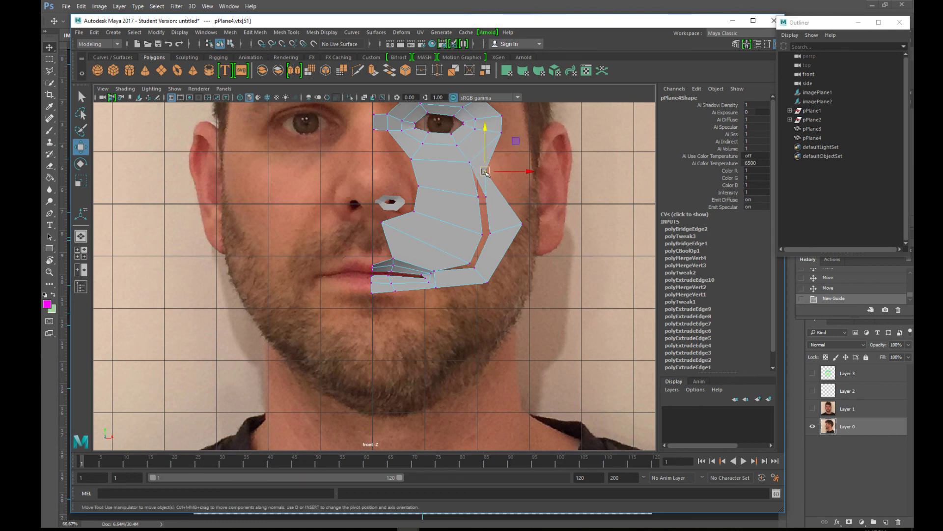
left_click_drag(485, 172, 520, 163)
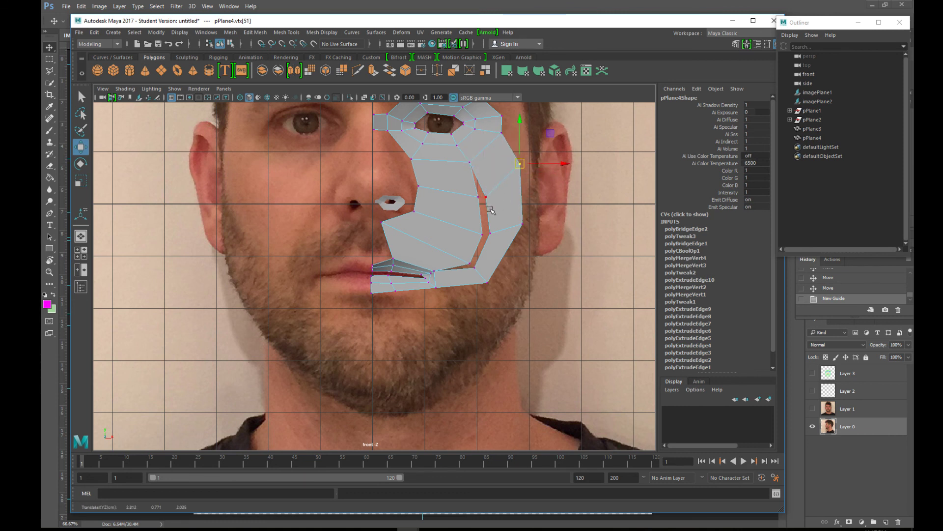
left_click(491, 233)
left_click_drag(493, 234, 486, 235)
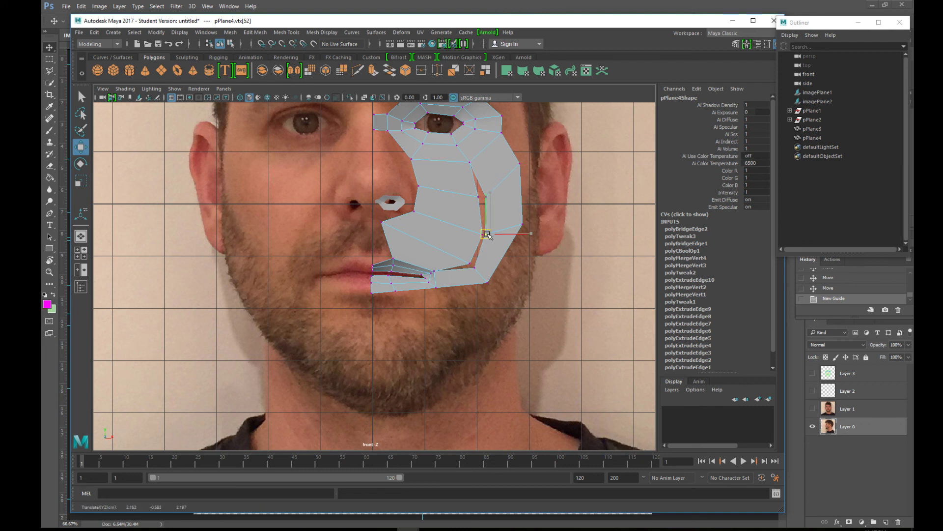
left_click(473, 267)
left_click_drag(473, 267, 473, 268)
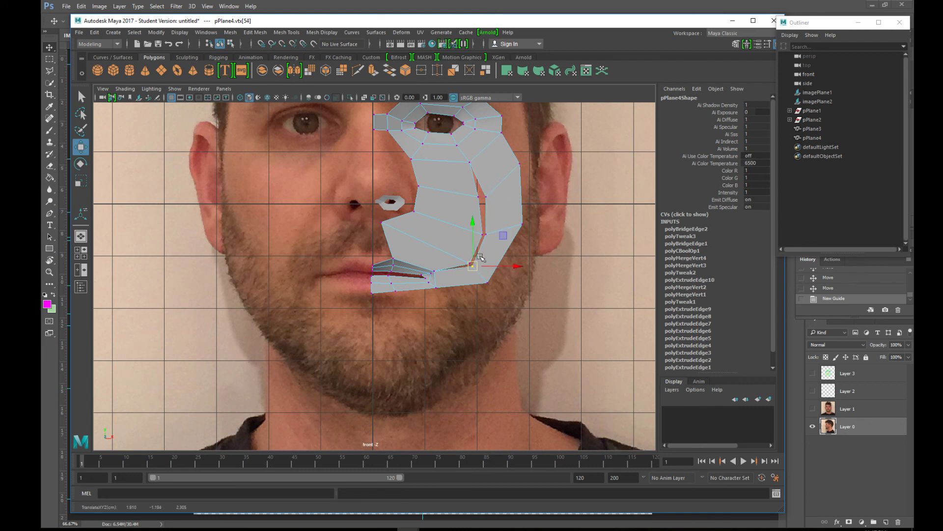
Scale the selected seam vertices inward horizontally to narrow their gap.
left_click(484, 196)
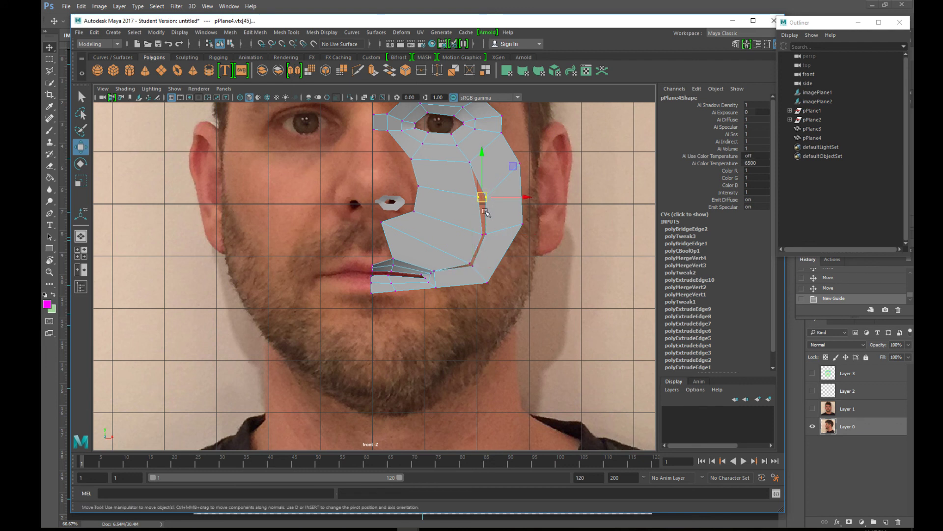
key("r")
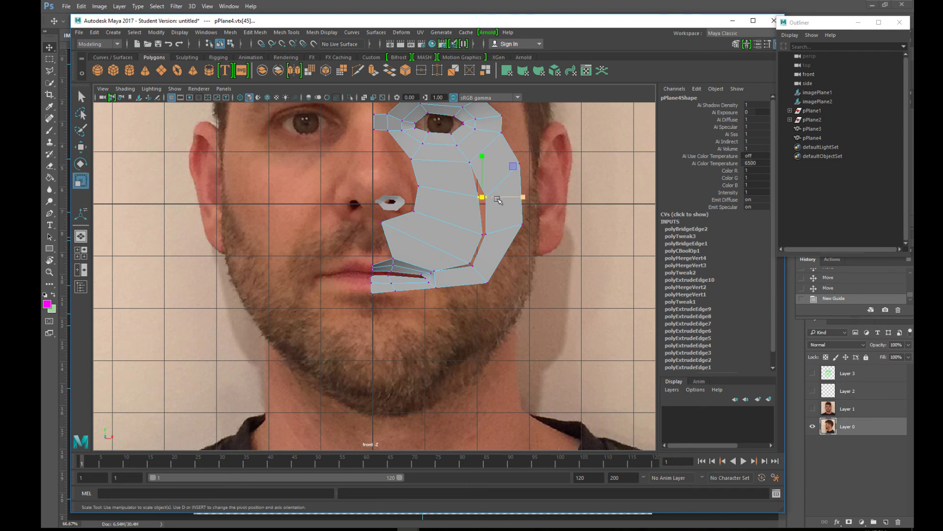
left_click_drag(524, 199, 484, 202)
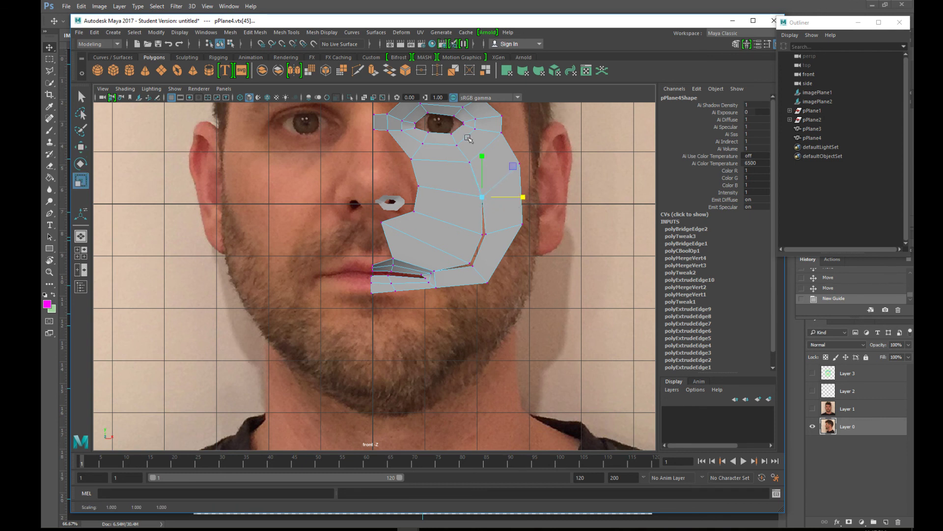
Merge the first selected pair of seam vertices with Edit Mesh > Merge.
left_click(281, 33)
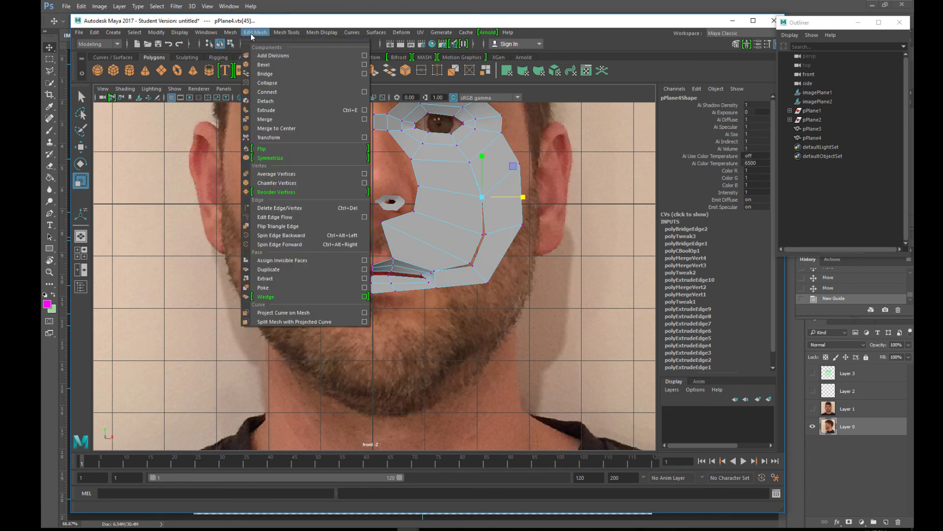
left_click(266, 119)
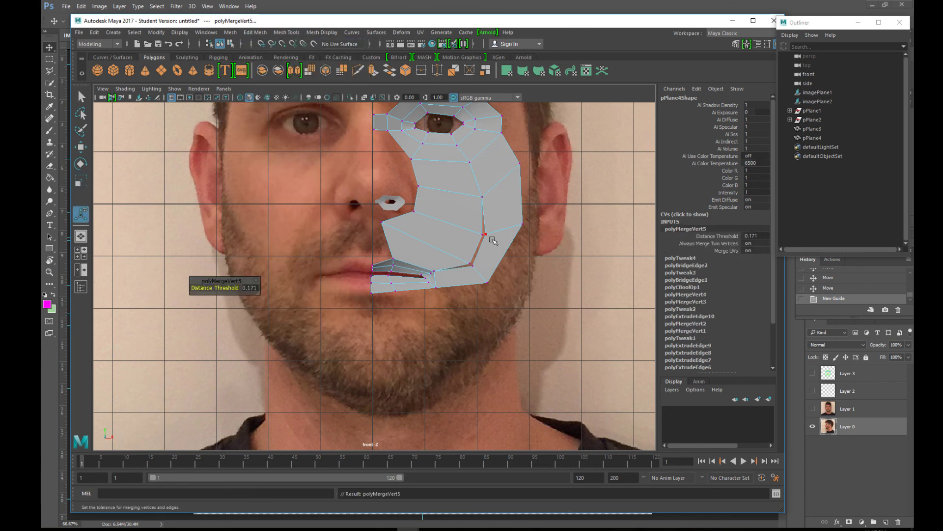
key("t")
Scale the next seam vertex pair together and merge it.
key("r")
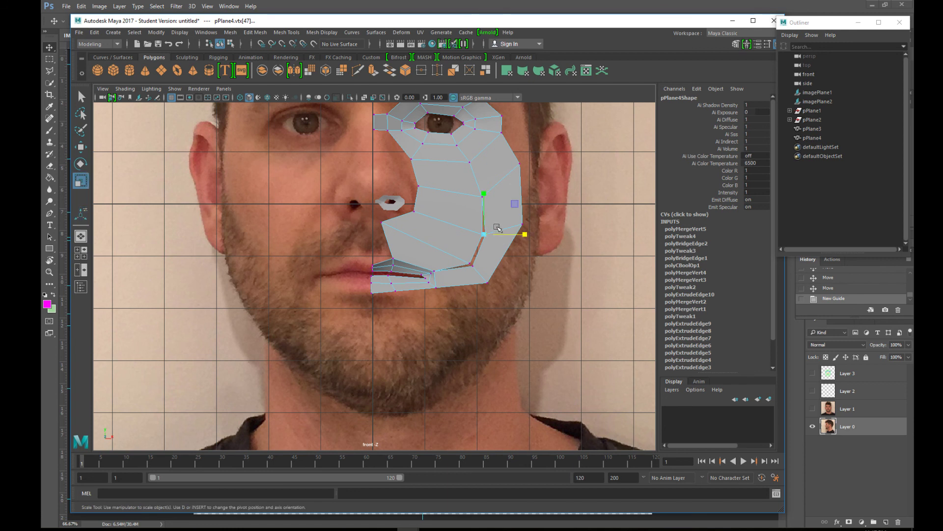
left_click(525, 236)
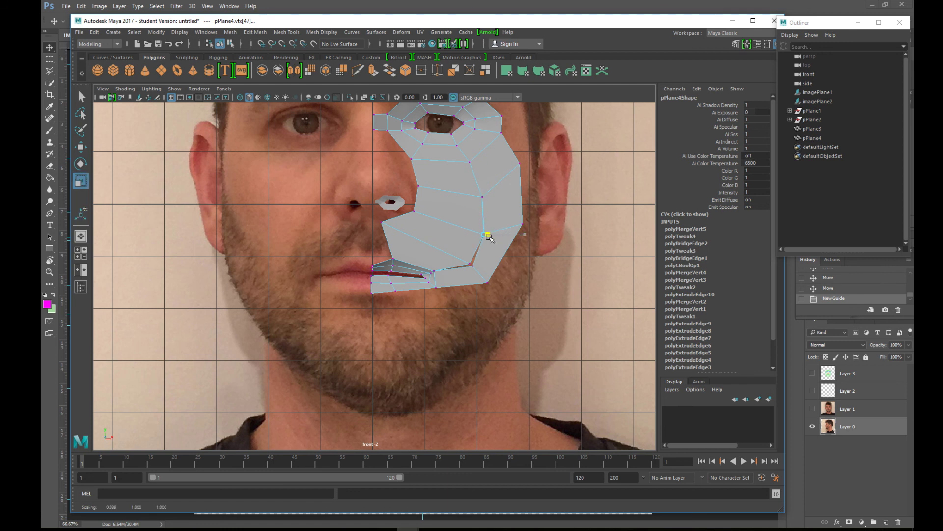
left_click(256, 32)
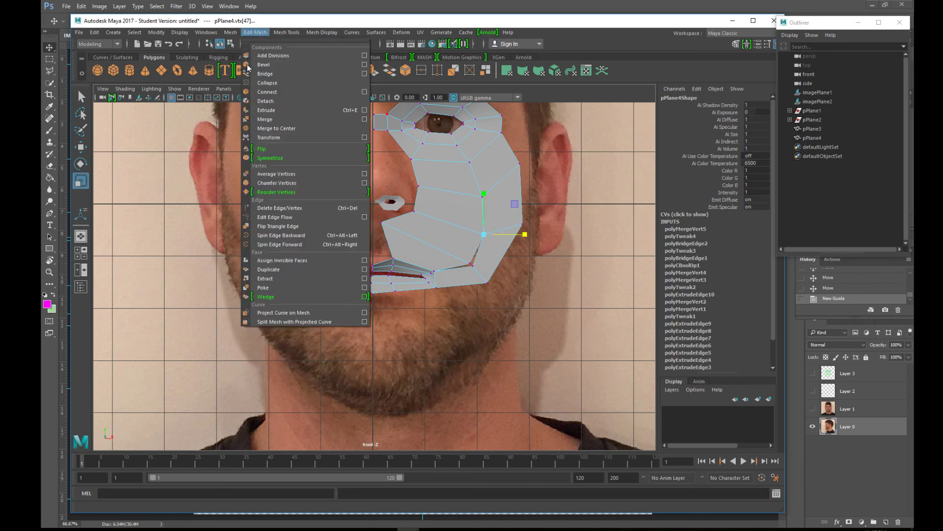
left_click(270, 120)
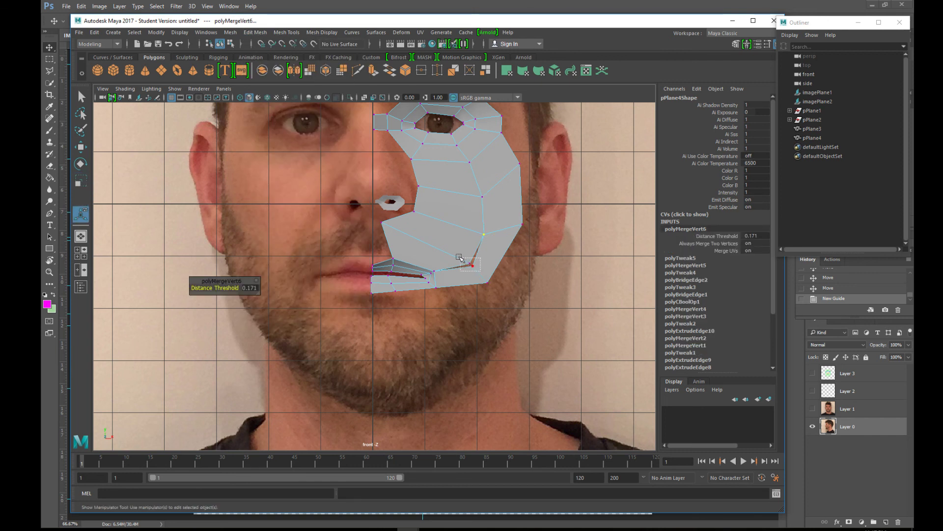
Squeeze the last seam vertex pair together and merge it near the mouth corner.
key("r")
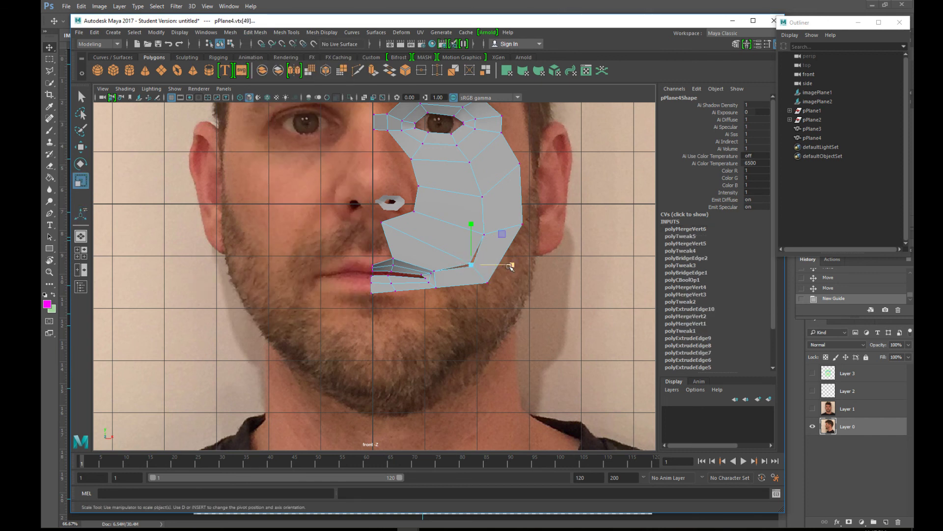
left_click_drag(511, 264, 444, 268)
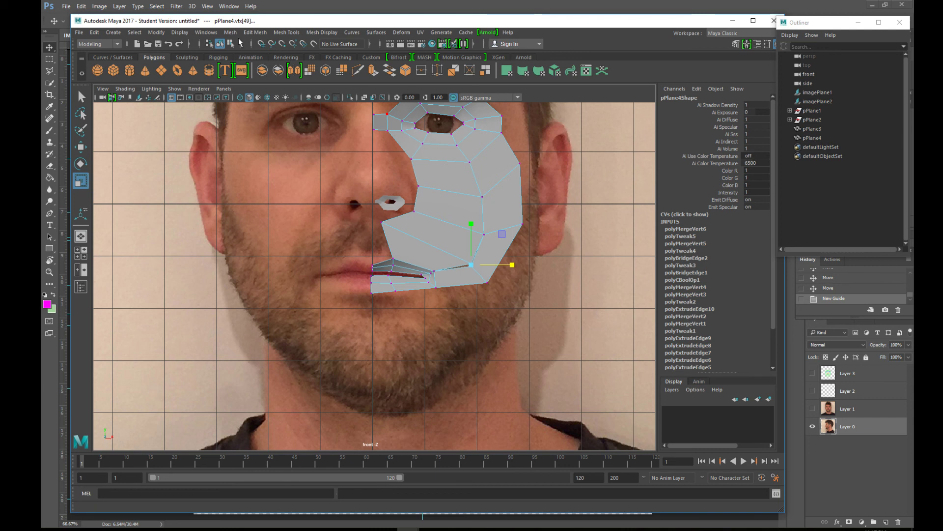
left_click(231, 33)
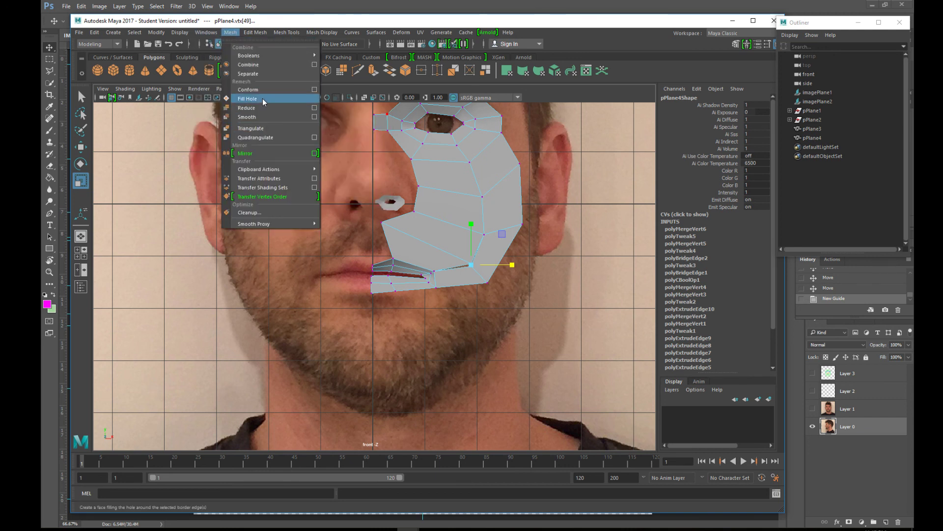
mouse_move(255, 32)
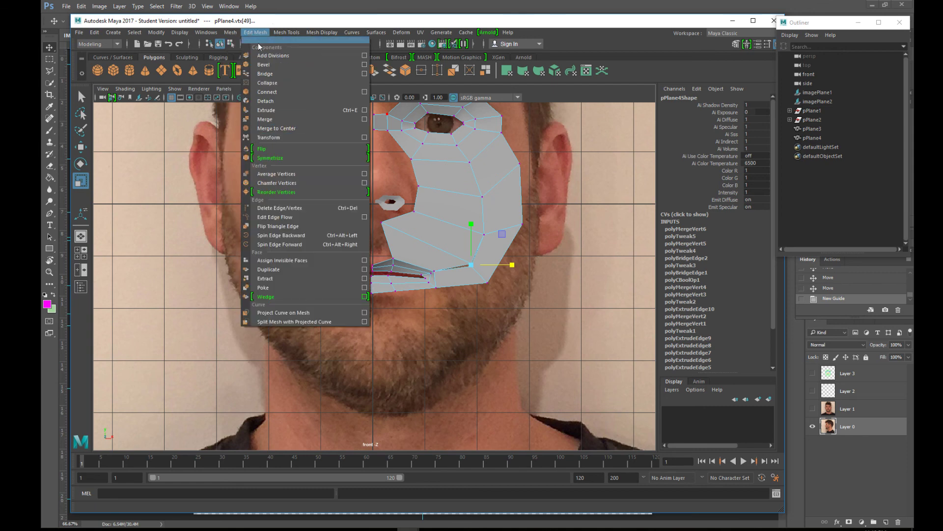
left_click(275, 123)
scroll(556, 303, "up", 2)
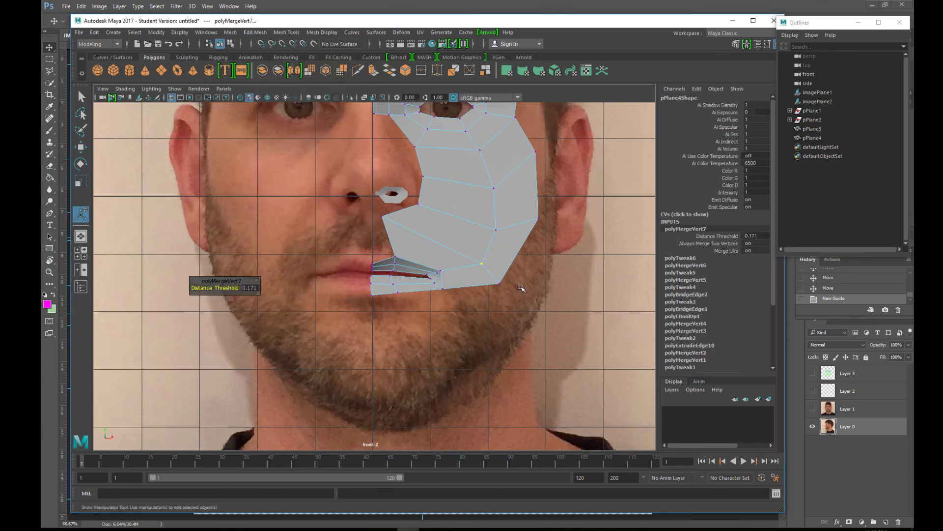
Review the welded pPlane4 mesh by deselecting, reselecting and zooming, then bring OBS Studio forward.
left_click(556, 304)
scroll(561, 278, "down", 2)
scroll(505, 245, "down", 2)
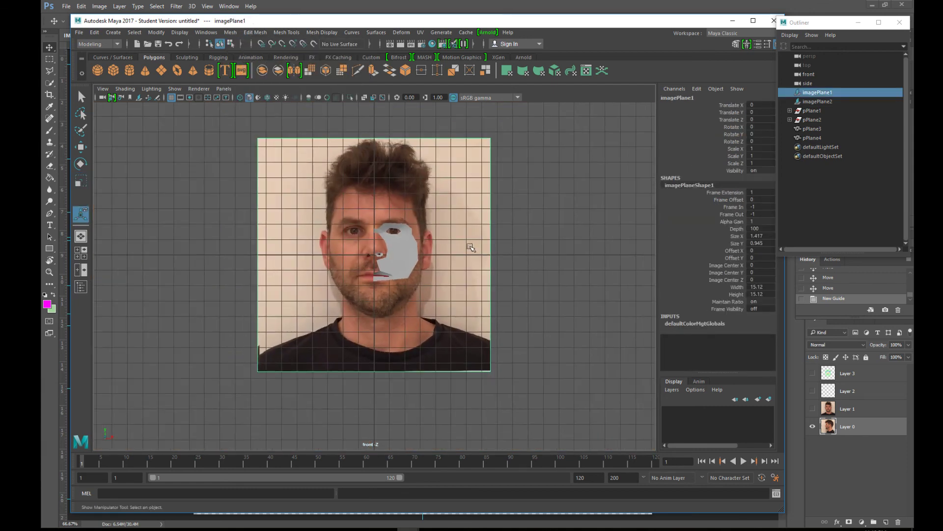
scroll(471, 248, "up", 2)
left_click(422, 232)
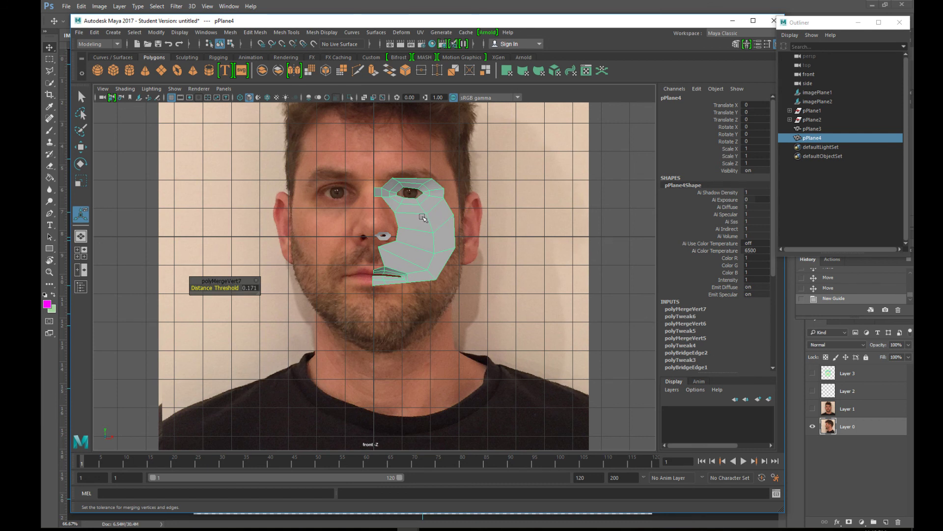
scroll(437, 220, "up", 2)
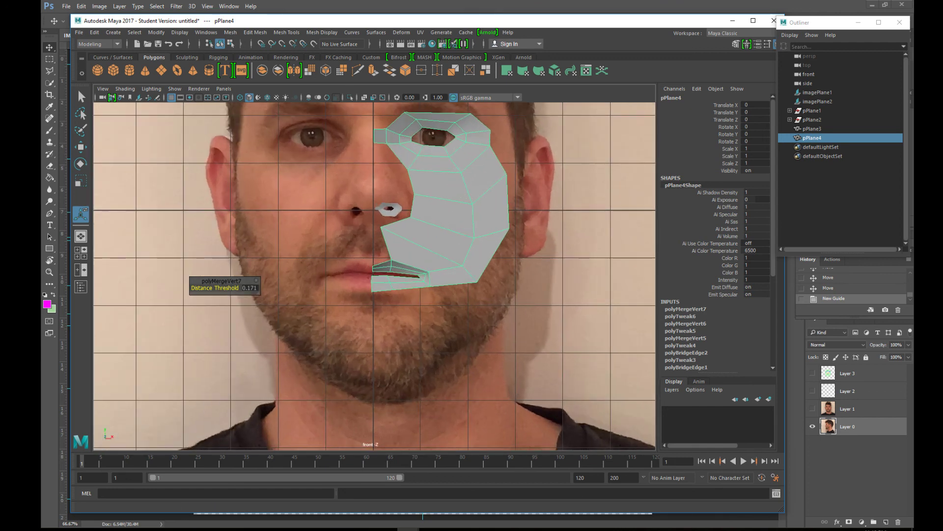
left_click(279, 528)
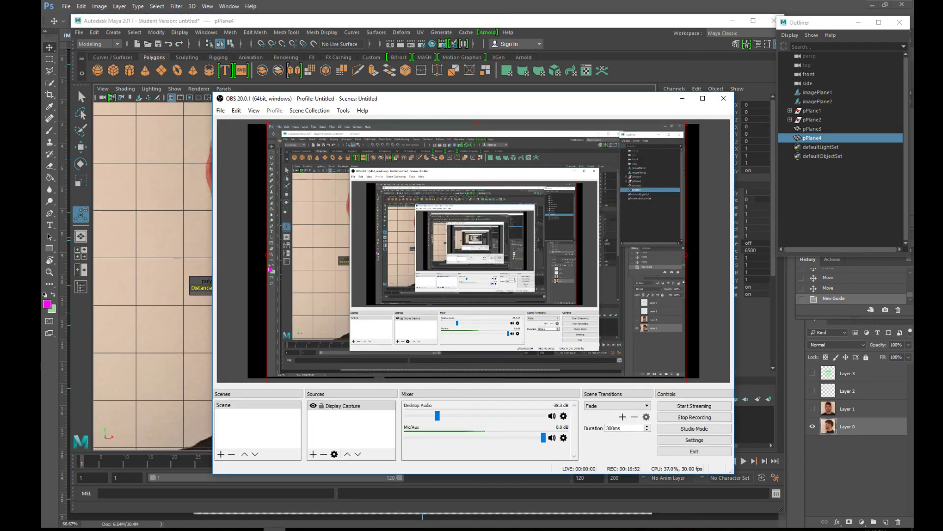